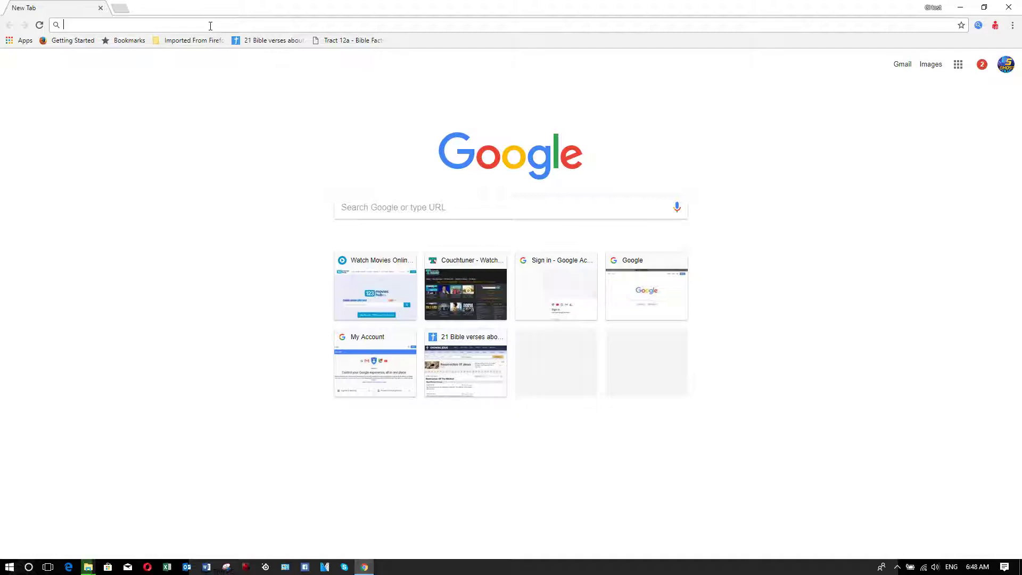
Search Google for "facebook social toolkit" and open the Toolkit For Facebook extension in the Chrome Web Store
type("face")
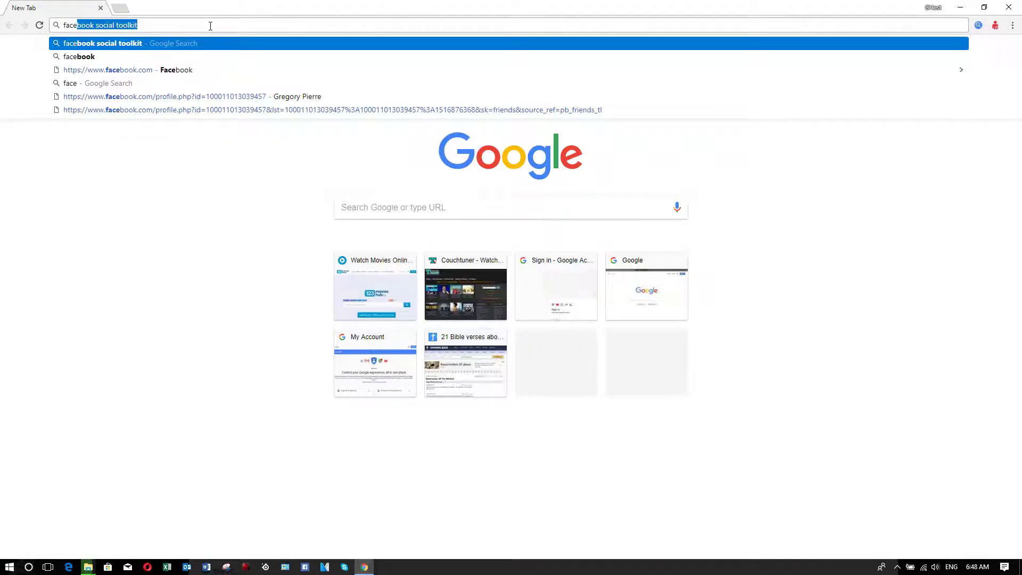
type("book")
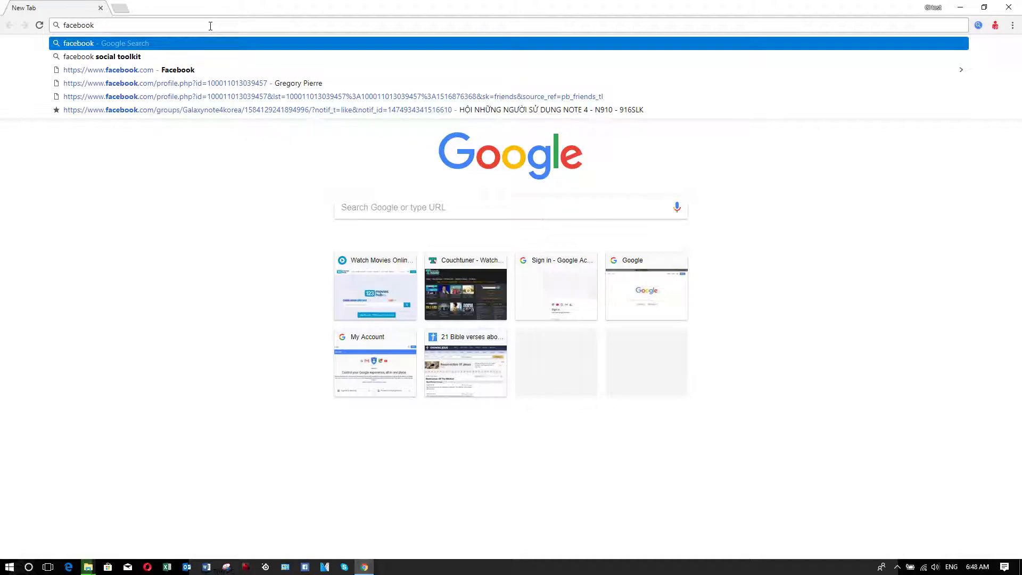
left_click(108, 56)
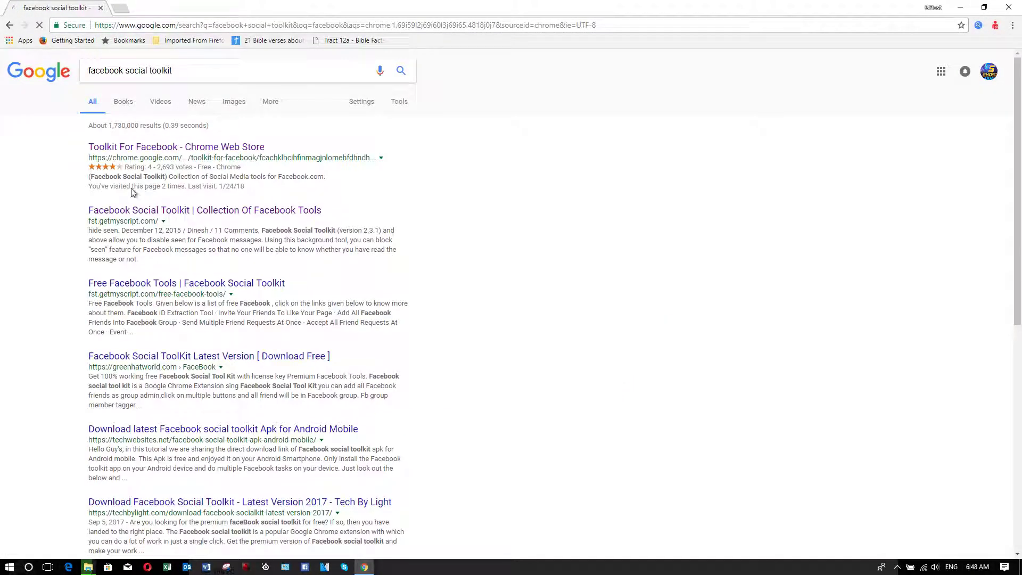
left_click(185, 151)
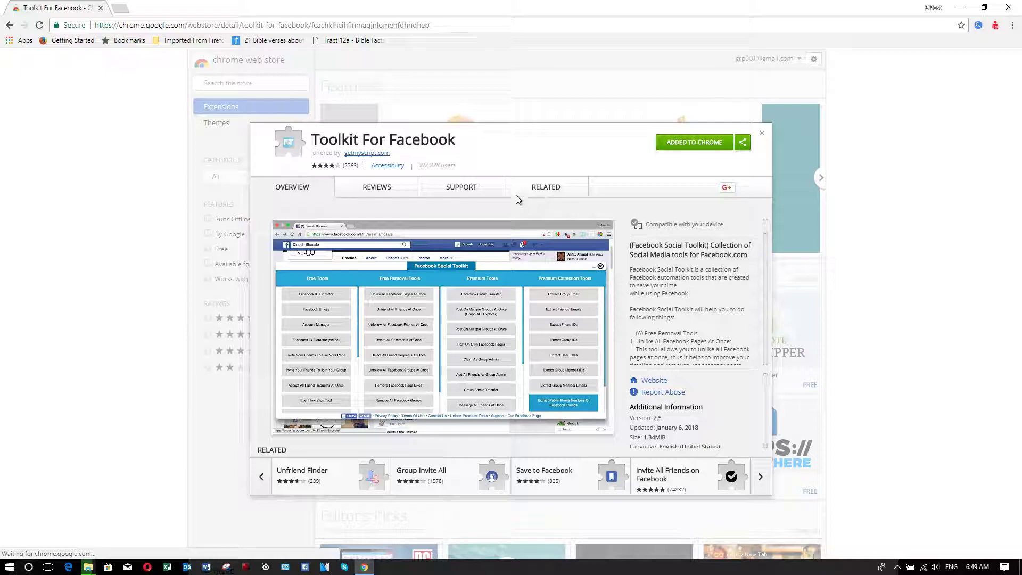
Look through the Toolkit For Facebook extension's overview, user reviews, support posts and related extensions
left_click(484, 194)
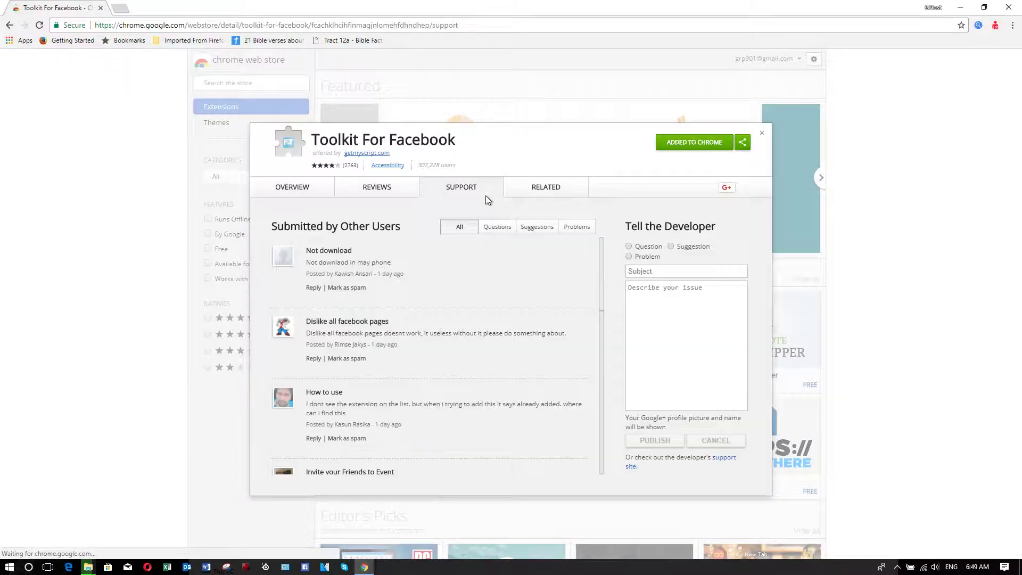
left_click(546, 188)
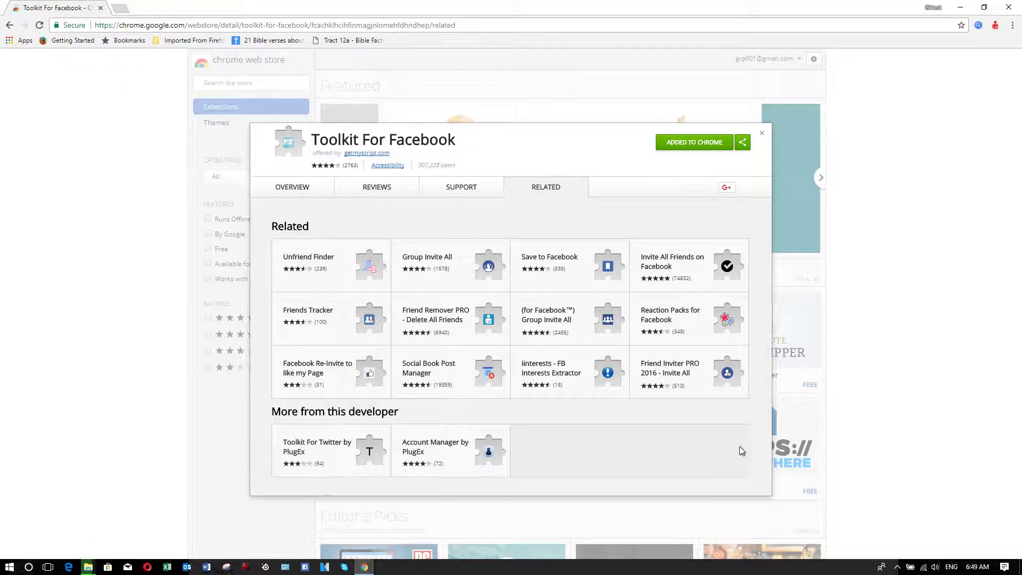
mouse_move(682, 367)
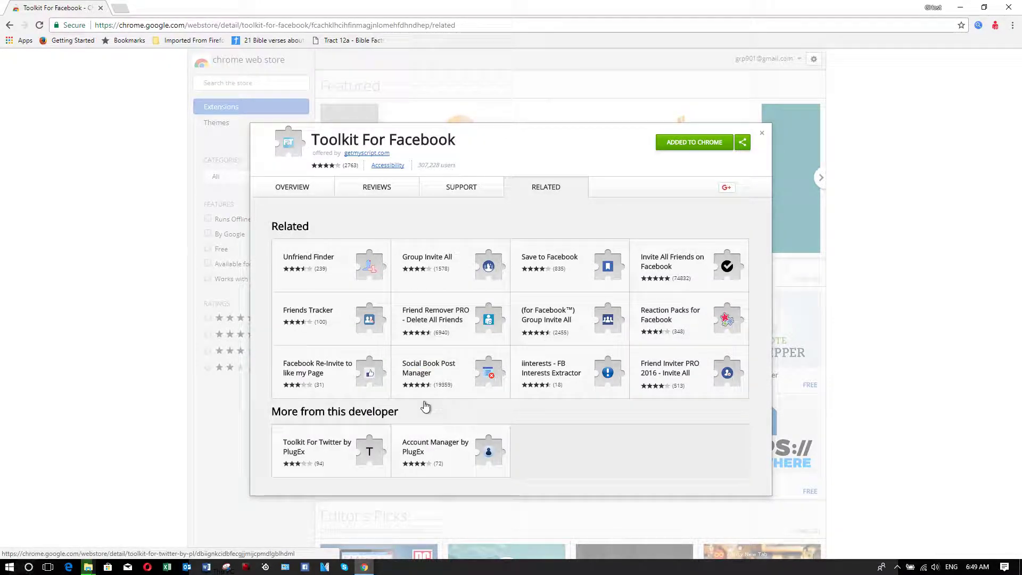
left_click(369, 188)
left_click(452, 187)
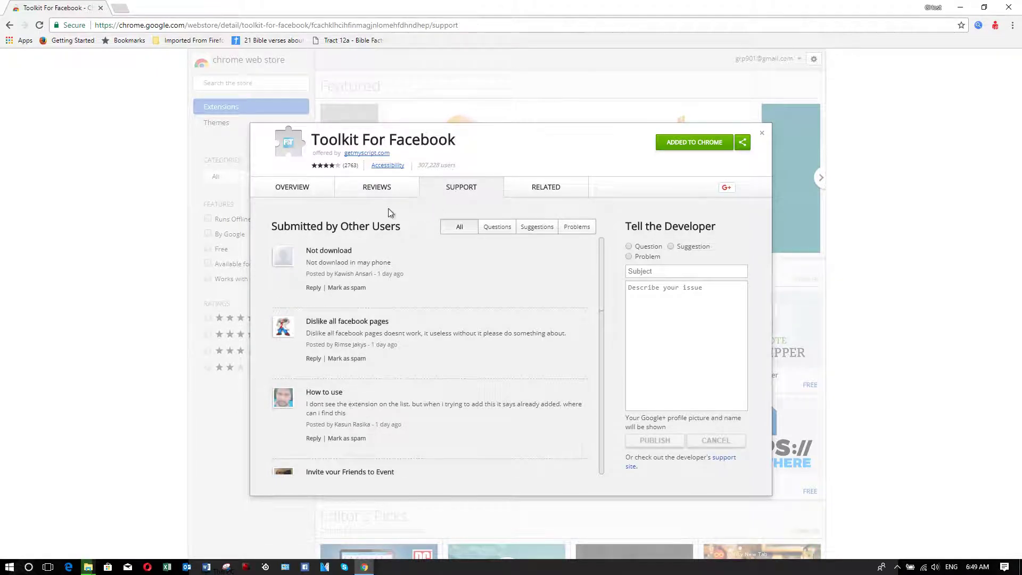
left_click(293, 192)
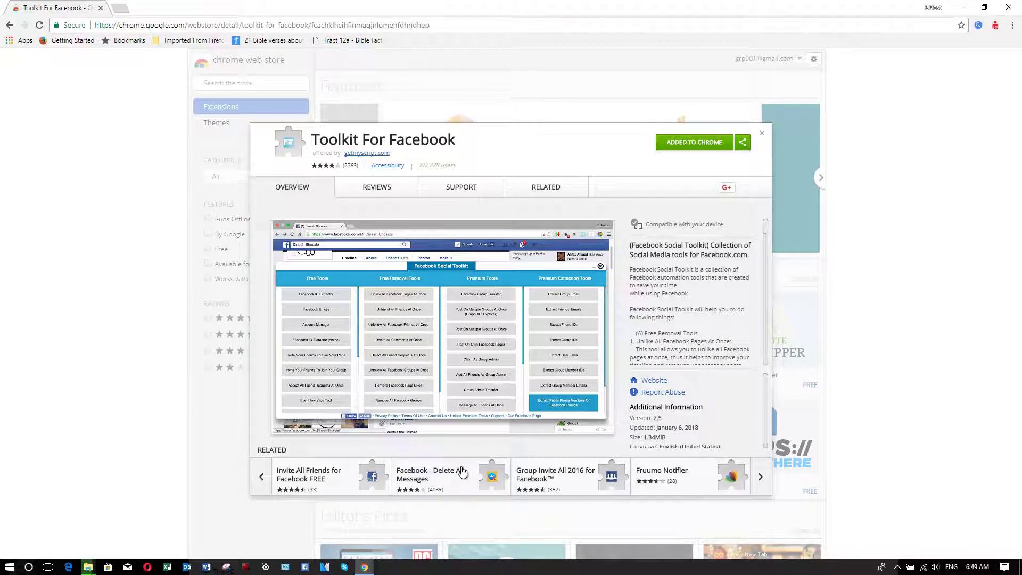
mouse_move(298, 488)
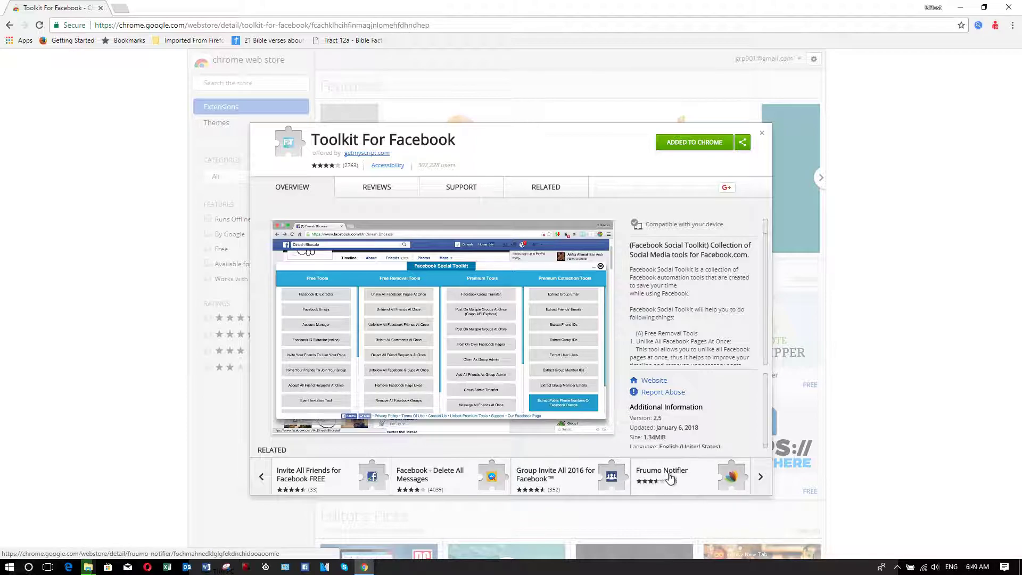
left_click(549, 191)
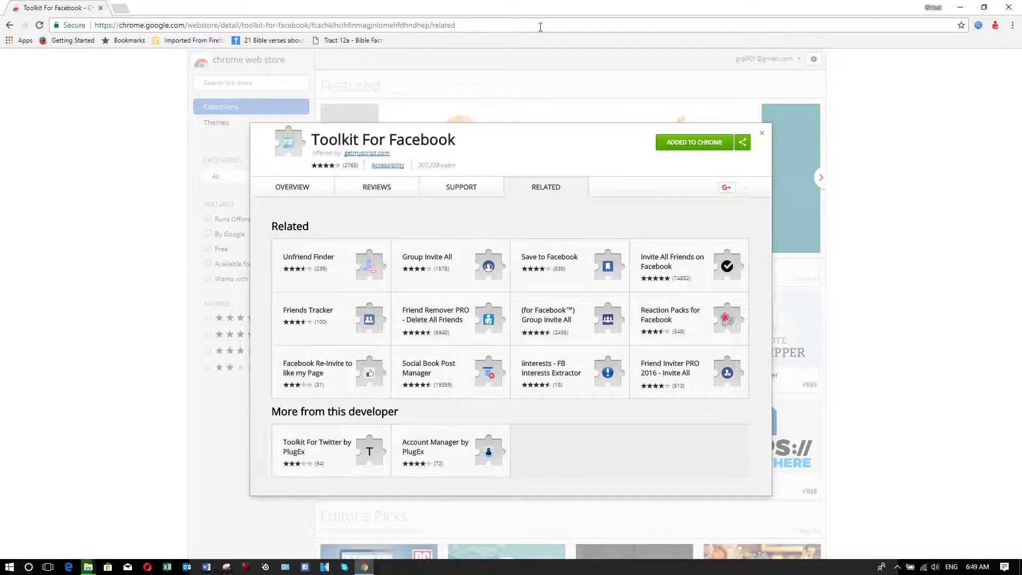
Close the extension's details and look over the web store's general Extensions listing
left_click(67, 162)
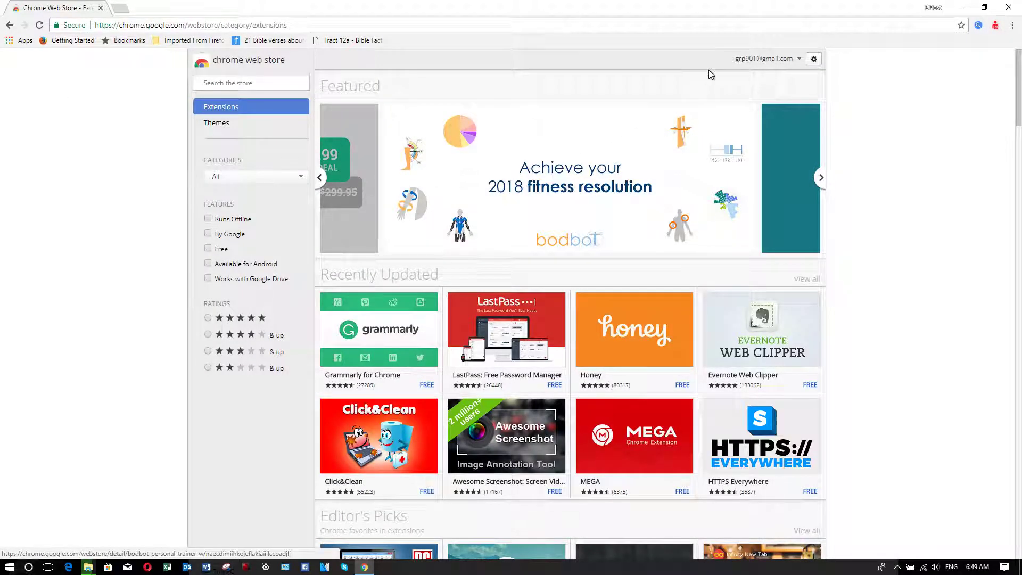
scroll(177, 197, "down", 6)
scroll(177, 197, "up", 6)
Search Google for "facebook" and open the Facebook website from the first result
left_click(347, 25)
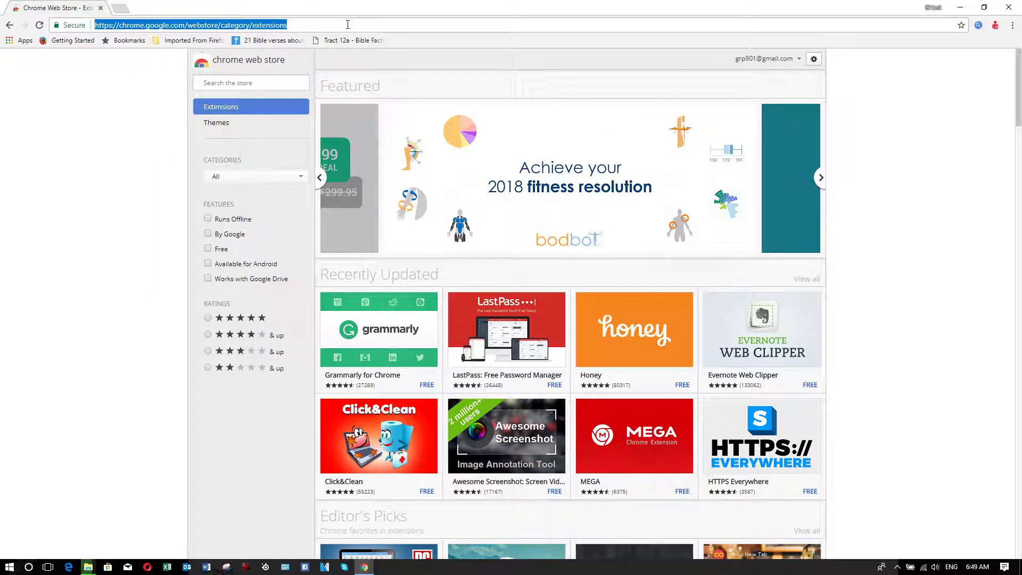
type("faceboo")
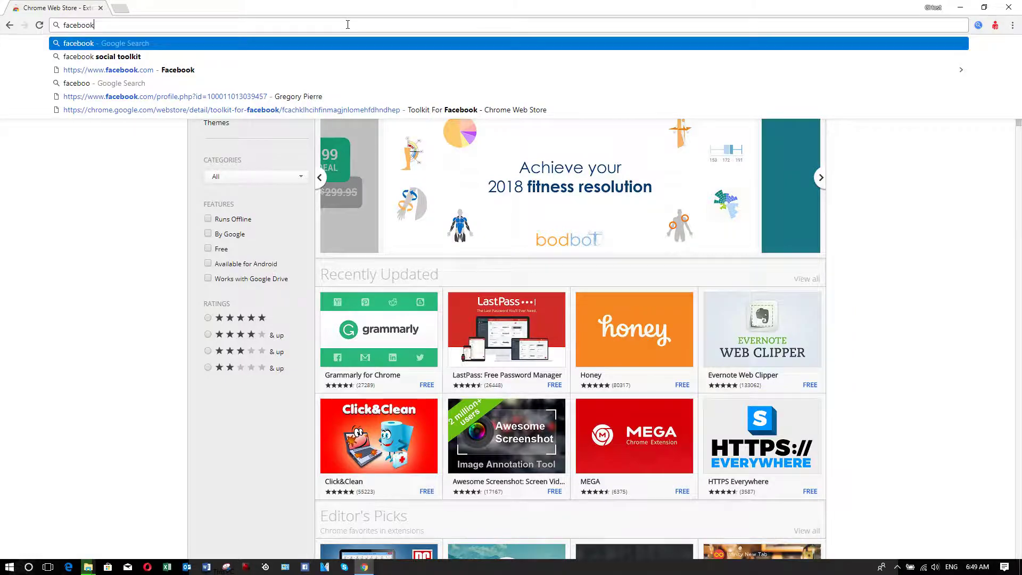
type("k")
key("Return")
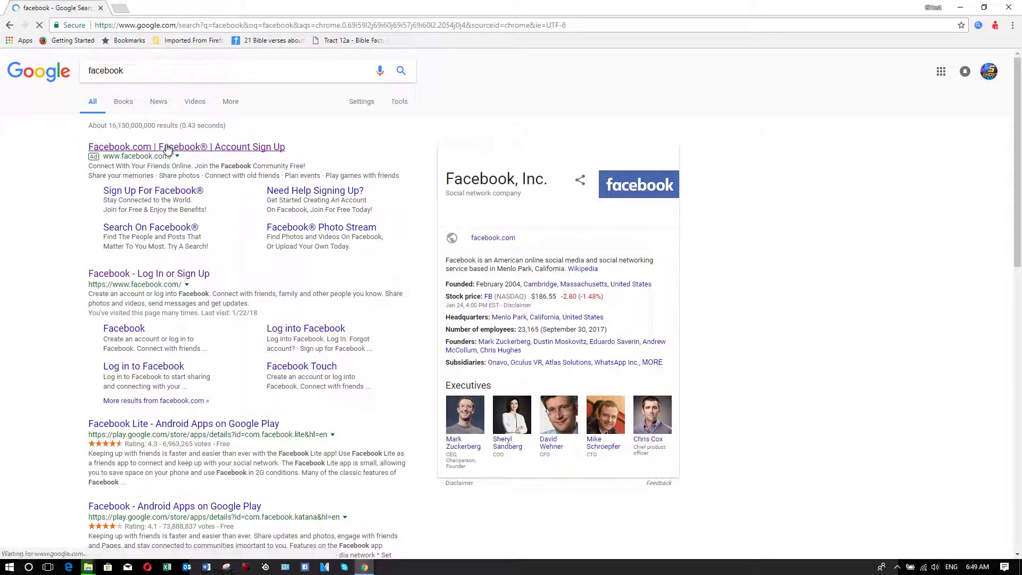
left_click(166, 148)
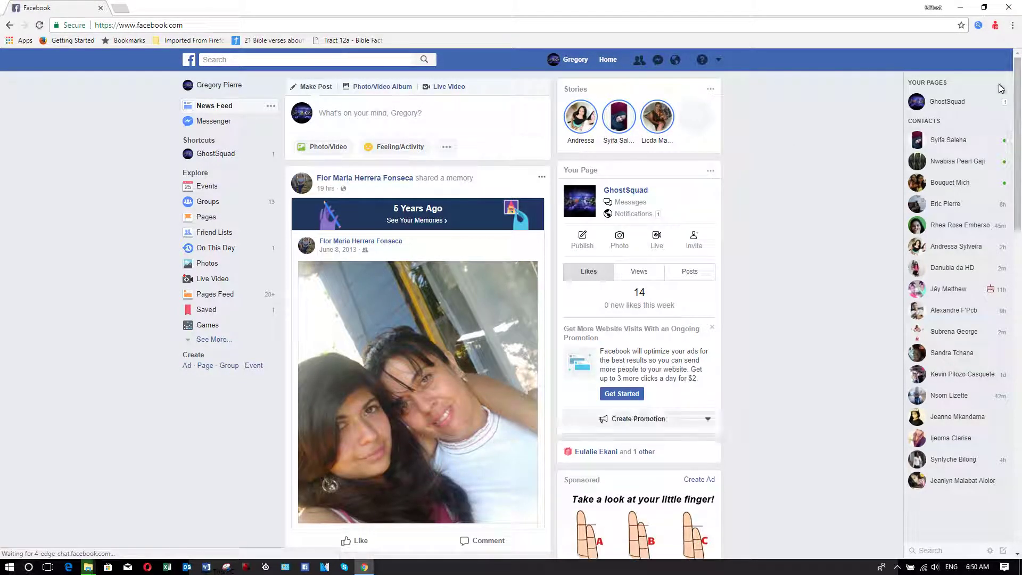
Launch the Friends Removal extension from Facebook and select six friends in the first rows of the list for removal
left_click(996, 30)
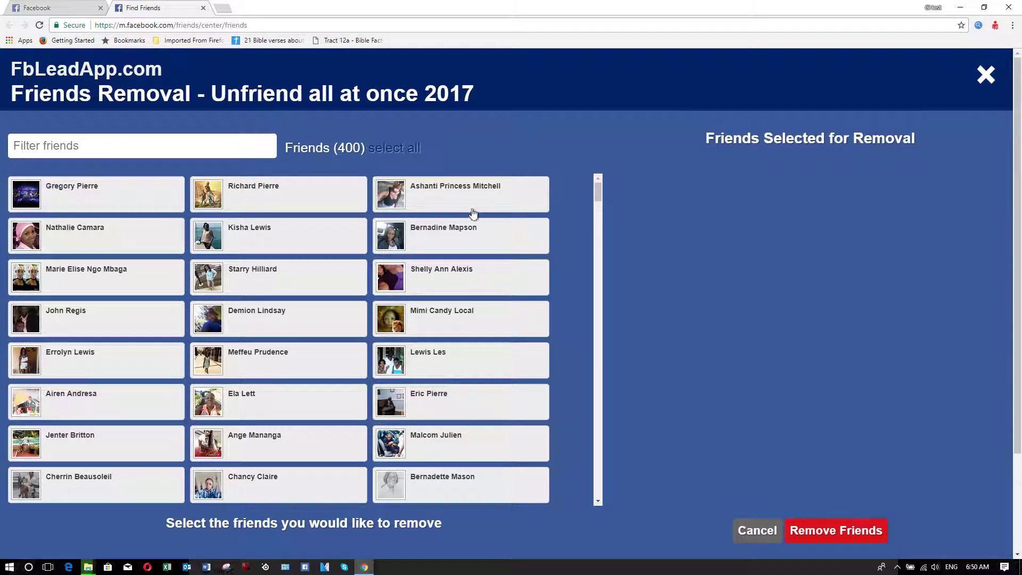
left_click(32, 235)
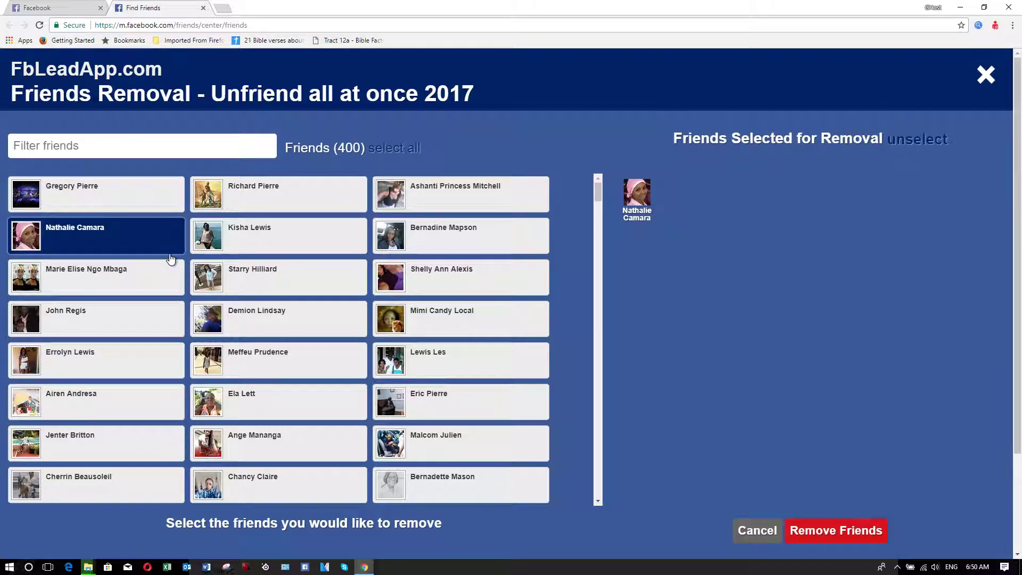
left_click(214, 276)
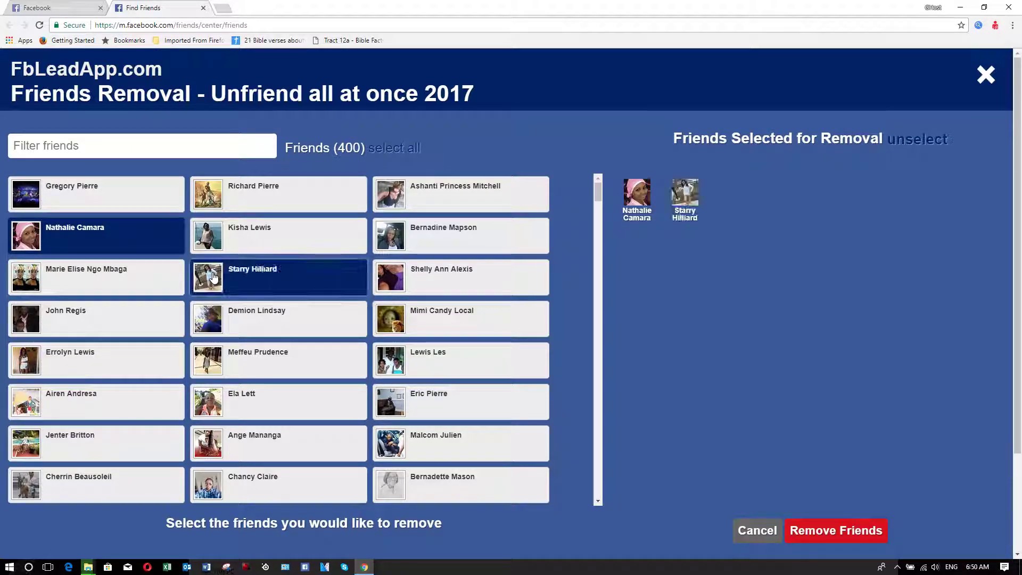
left_click(81, 367)
left_click(73, 323)
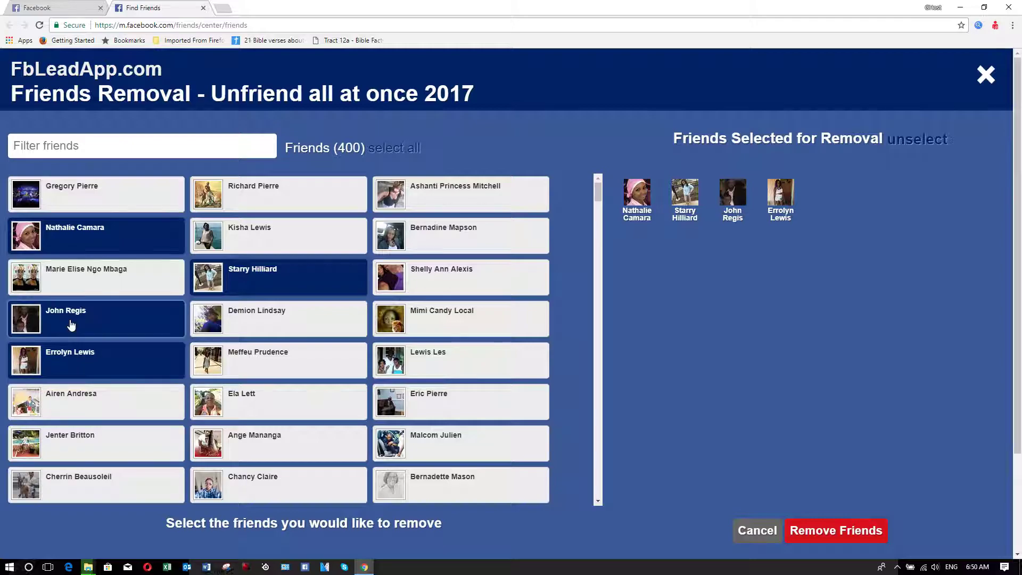
left_click(86, 288)
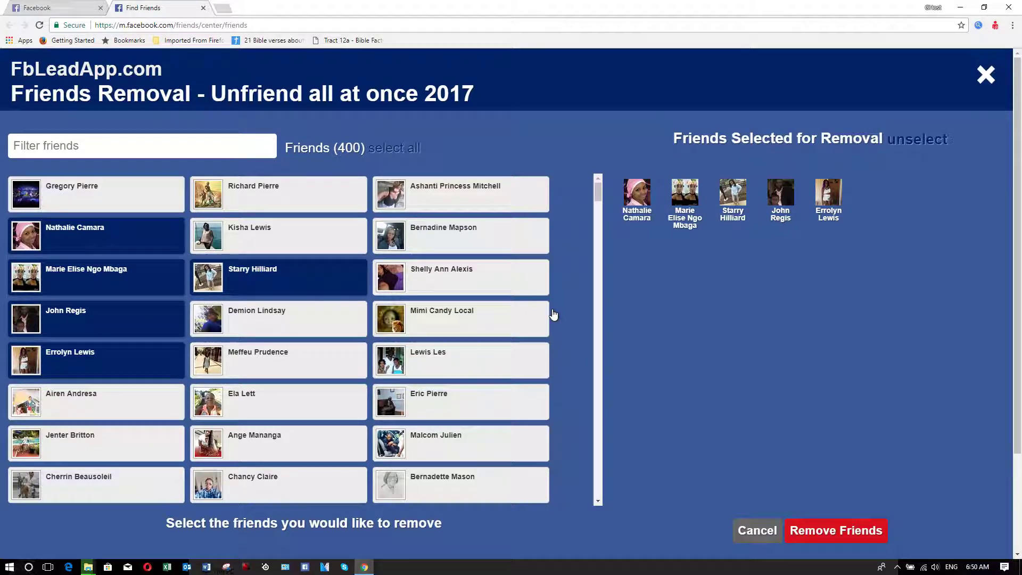
left_click(448, 325)
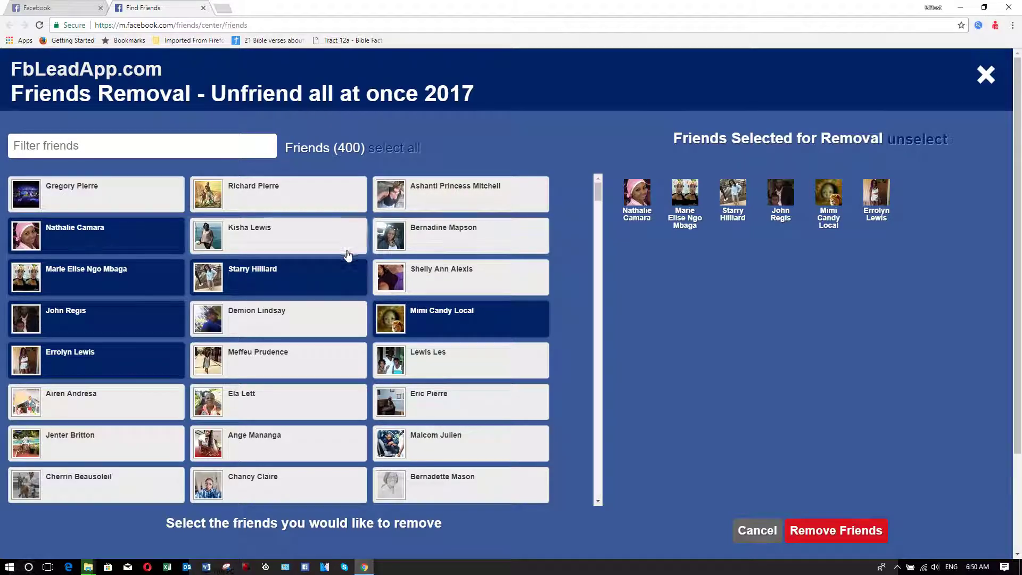
Add four more friends from further down the list to the removal selection
scroll(110, 435, "down", 4)
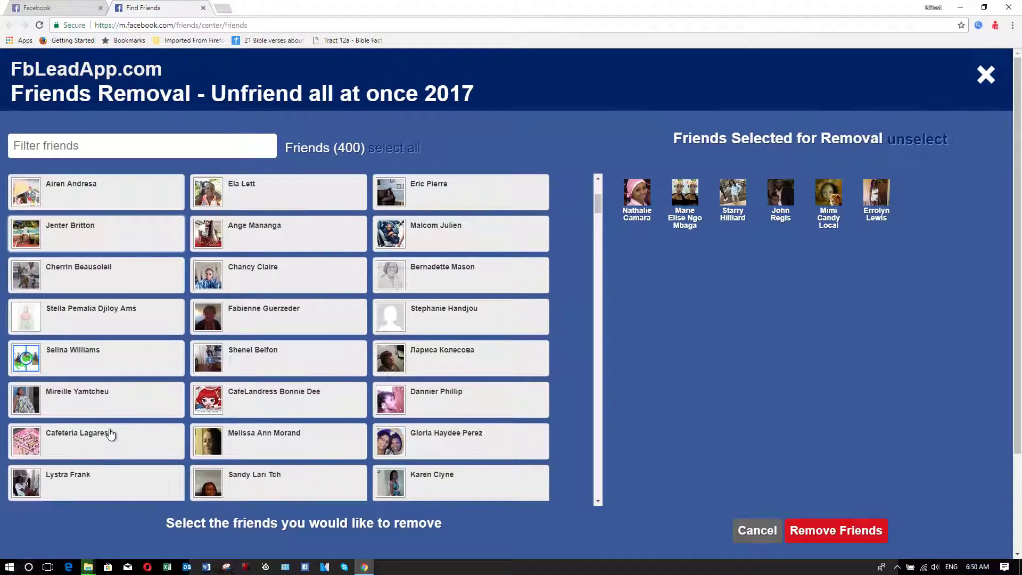
scroll(111, 435, "up", 1)
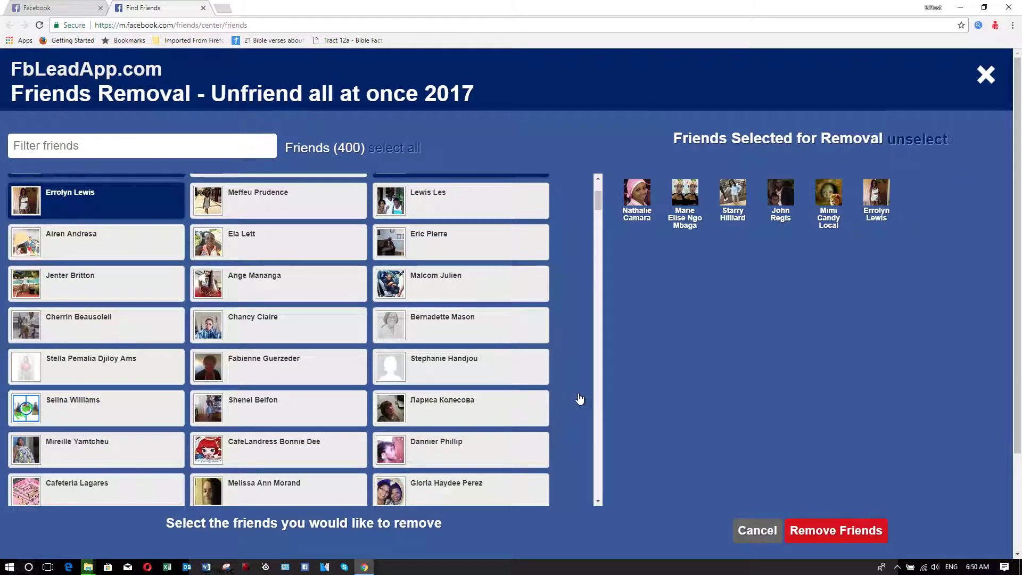
left_click(429, 415)
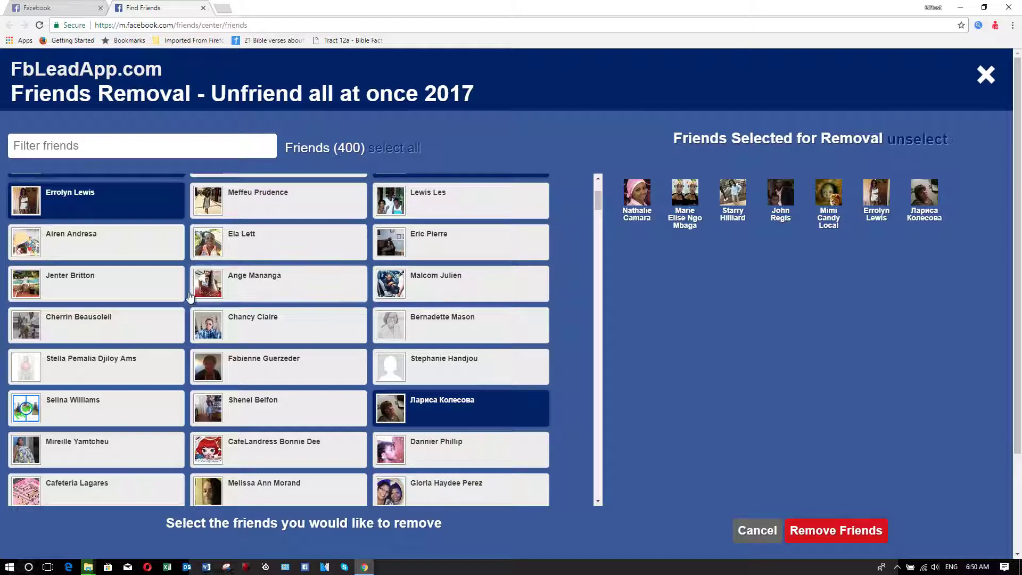
left_click(242, 286)
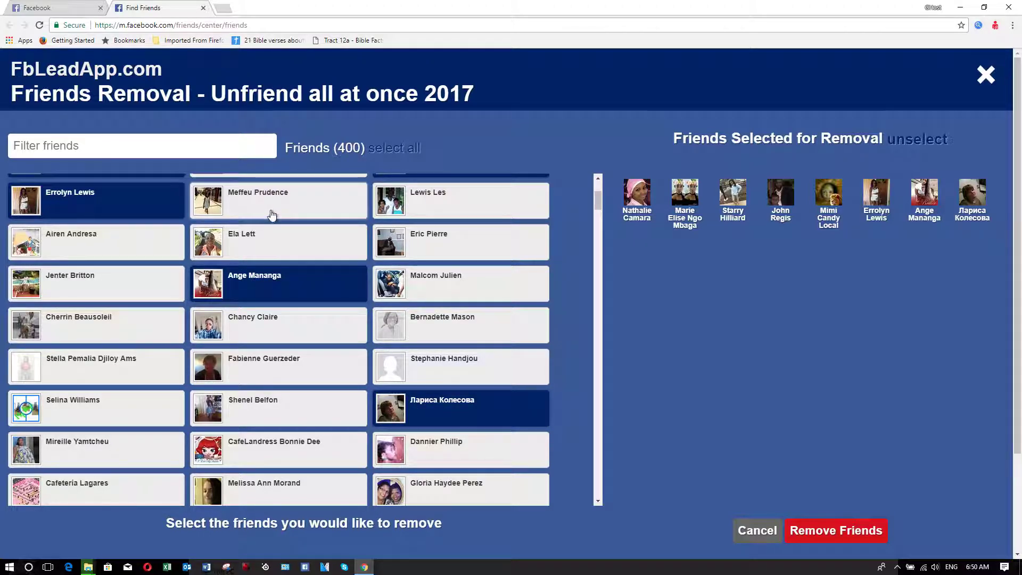
left_click(274, 206)
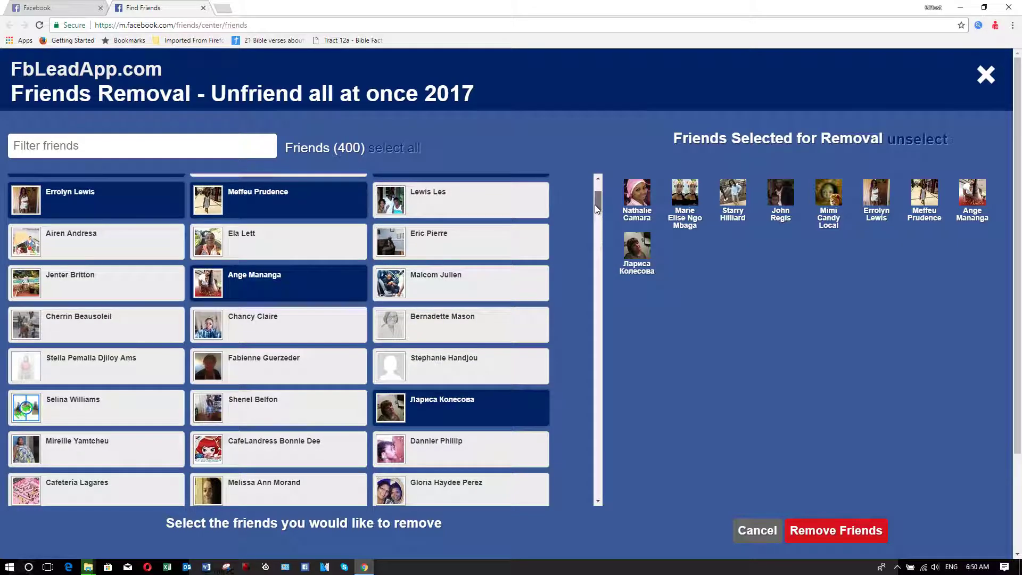
left_click(429, 294)
Select three more list entries for removal, two side by side and one directly beneath them
scroll(400, 308, "down", 2)
left_click(272, 344)
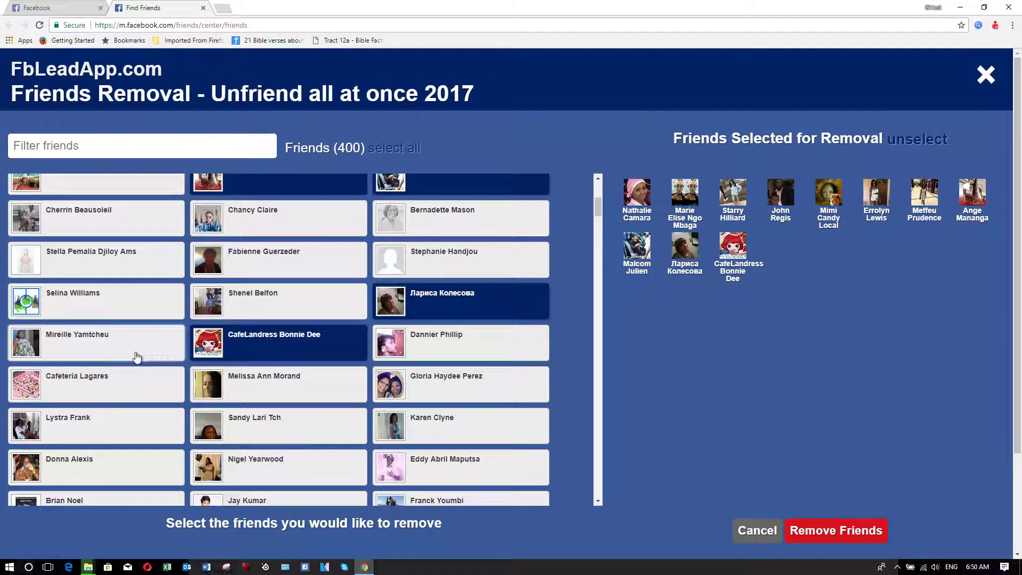
left_click(82, 350)
left_click(80, 380)
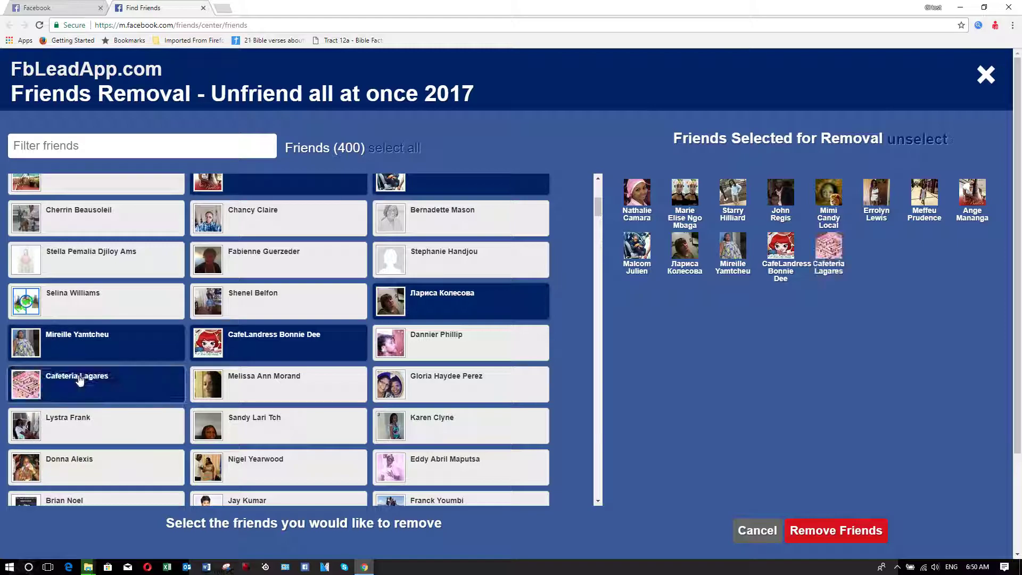
Add five more friends from the rows below to the removal selection: three in the third column and two in the second
scroll(468, 373, "down", 2)
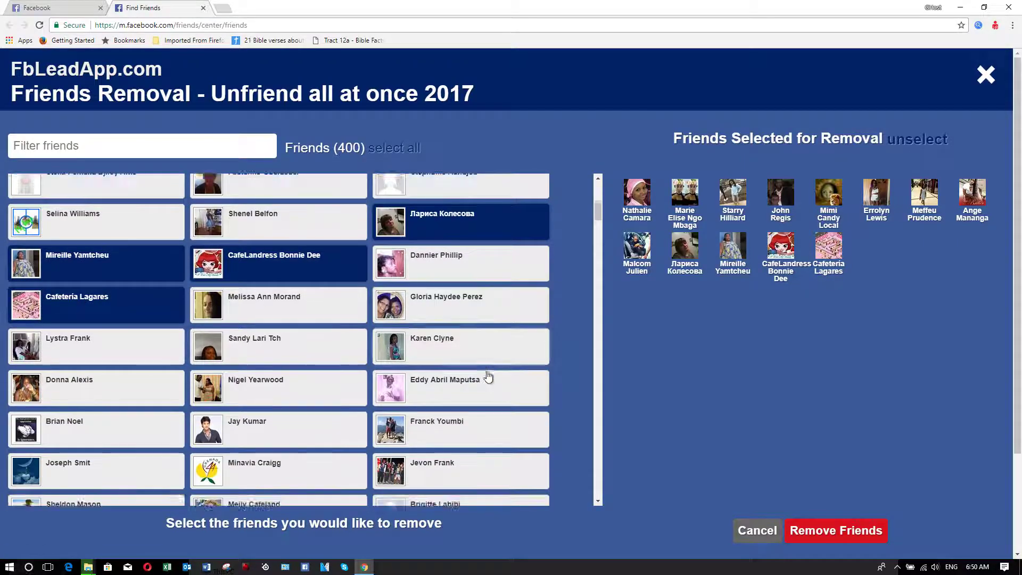
left_click(401, 275)
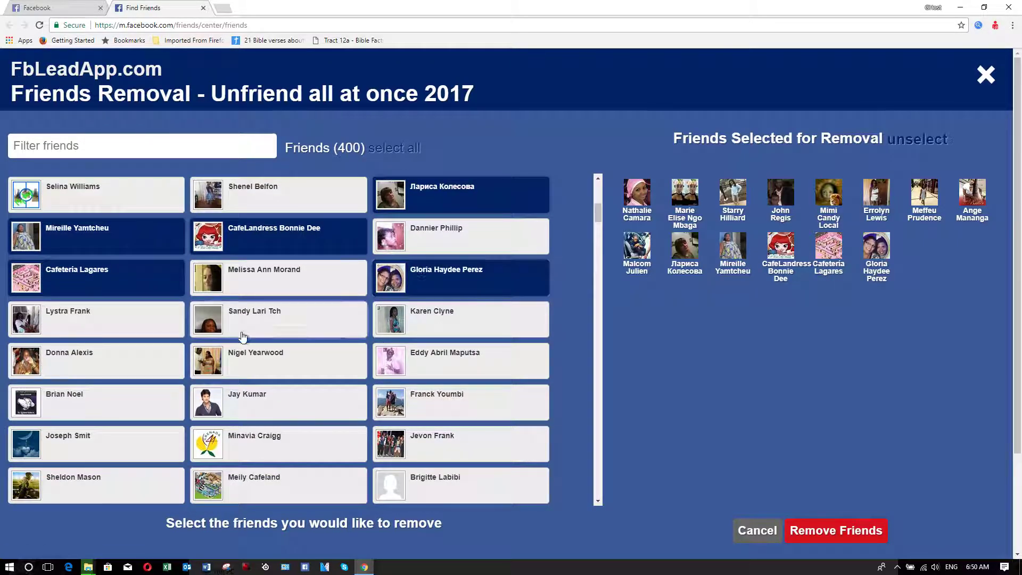
left_click(274, 319)
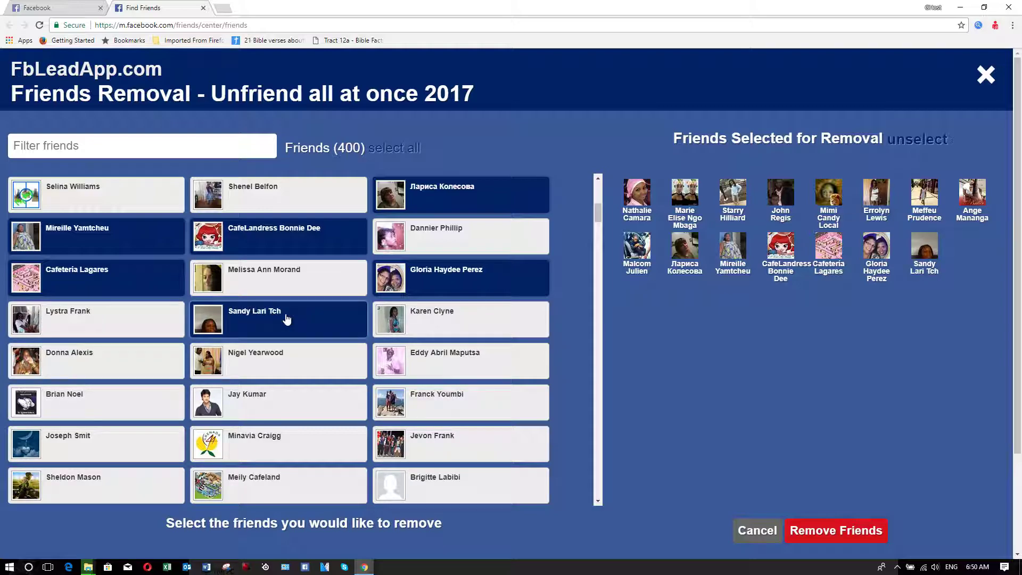
left_click(465, 363)
left_click(458, 408)
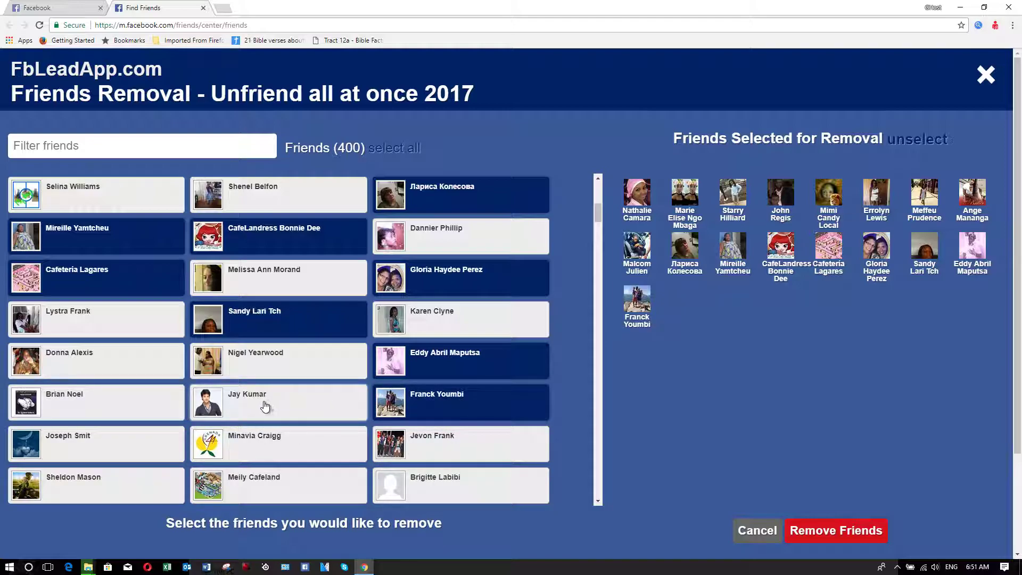
left_click(262, 408)
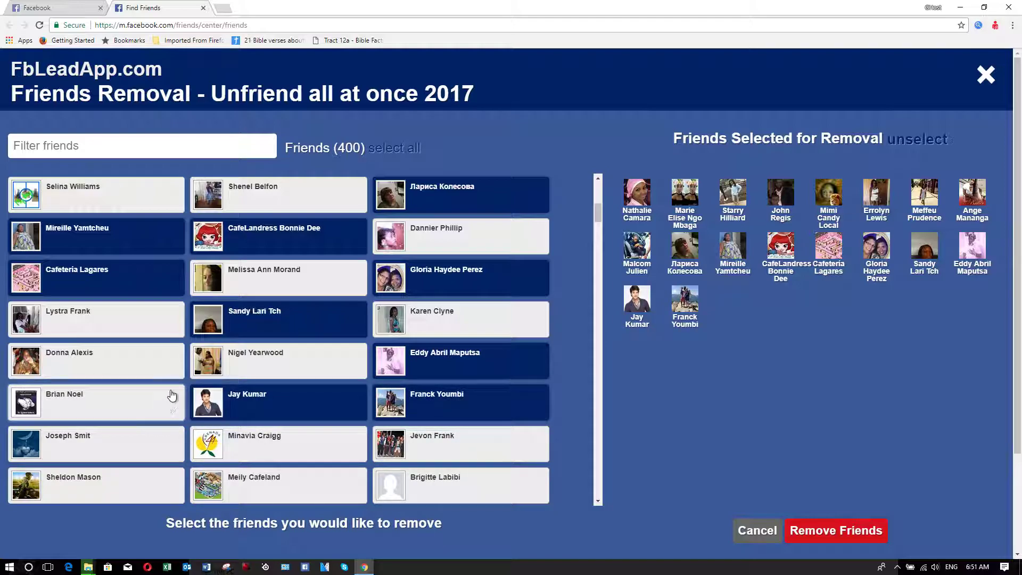
Select a two-by-two block of friends in the second and third columns, beginning with the row containing the blank avatar
scroll(117, 361, "down", 2)
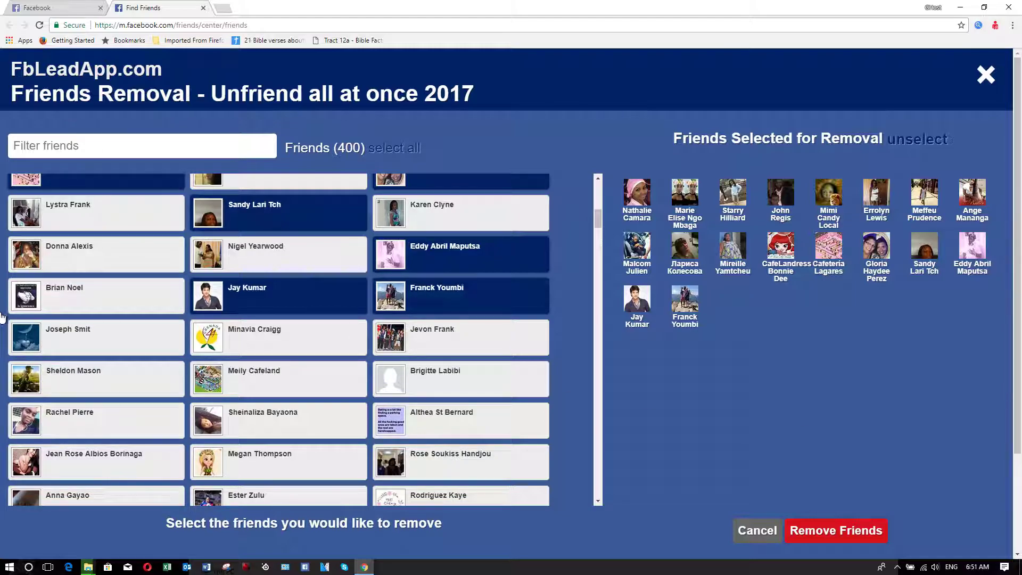
left_click(268, 378)
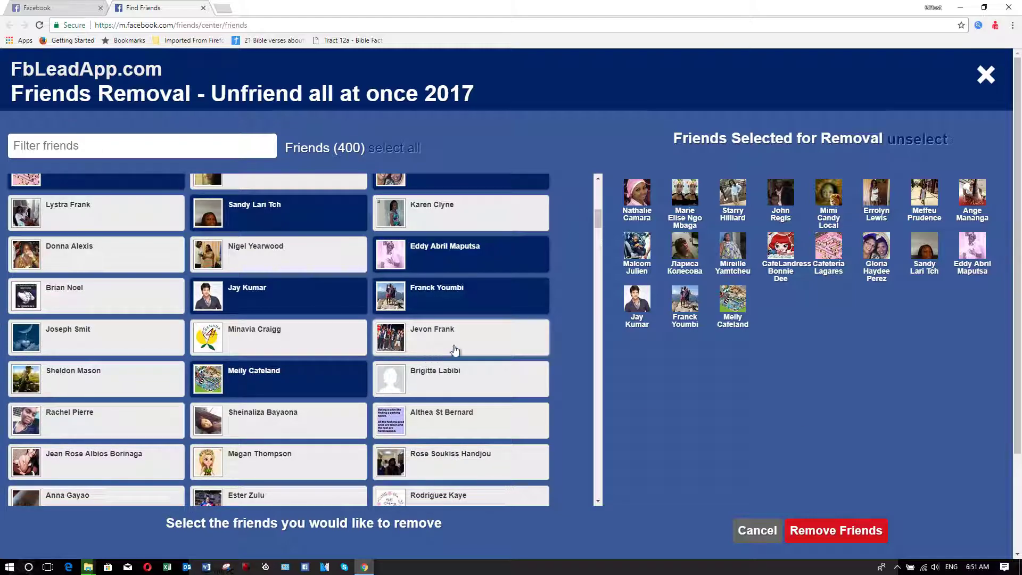
left_click(450, 374)
scroll(520, 358, "down", 3)
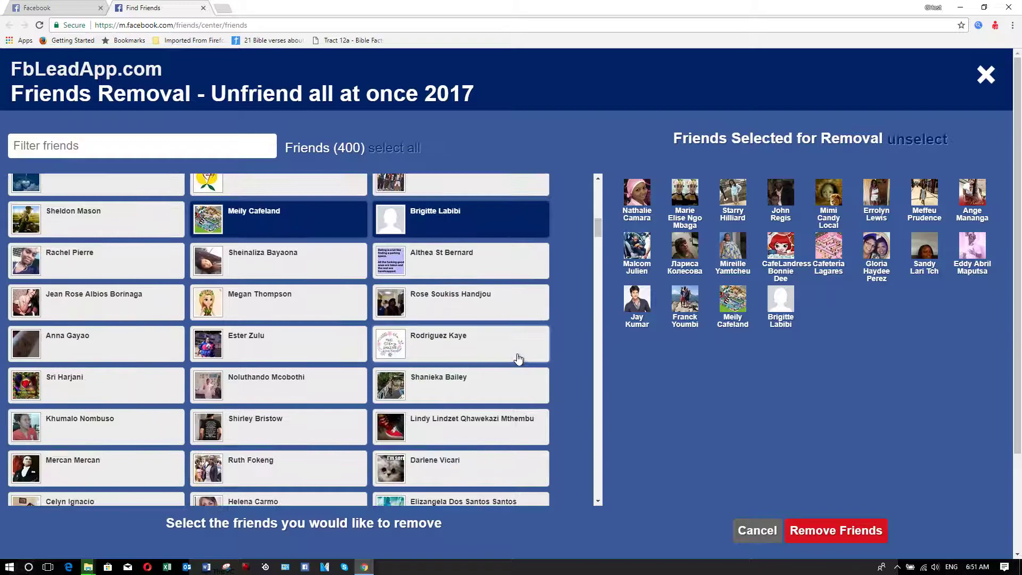
left_click(262, 261)
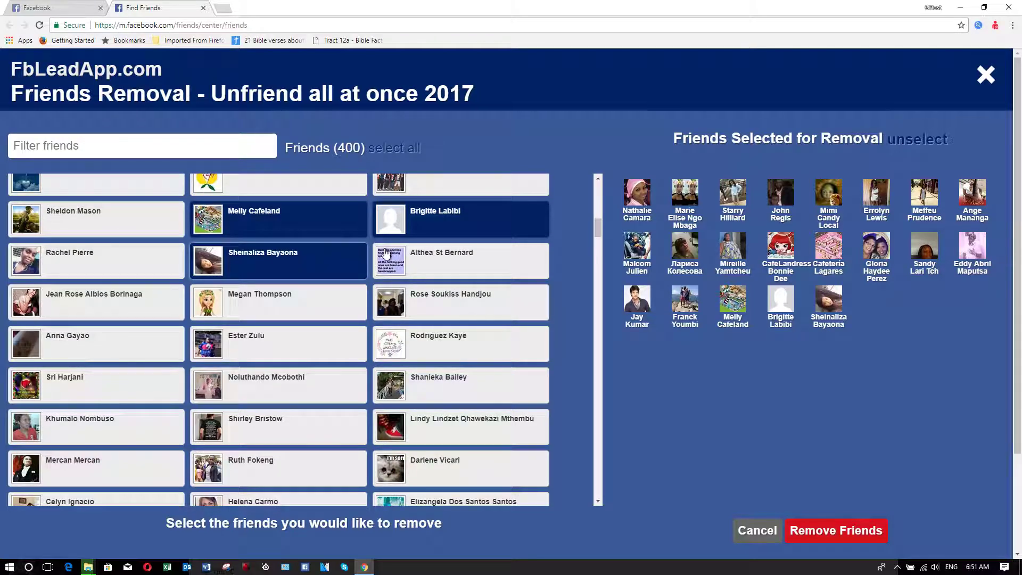
left_click(429, 259)
Select all six friends in the two full rows directly beneath the two-by-two block for removal
left_click(441, 302)
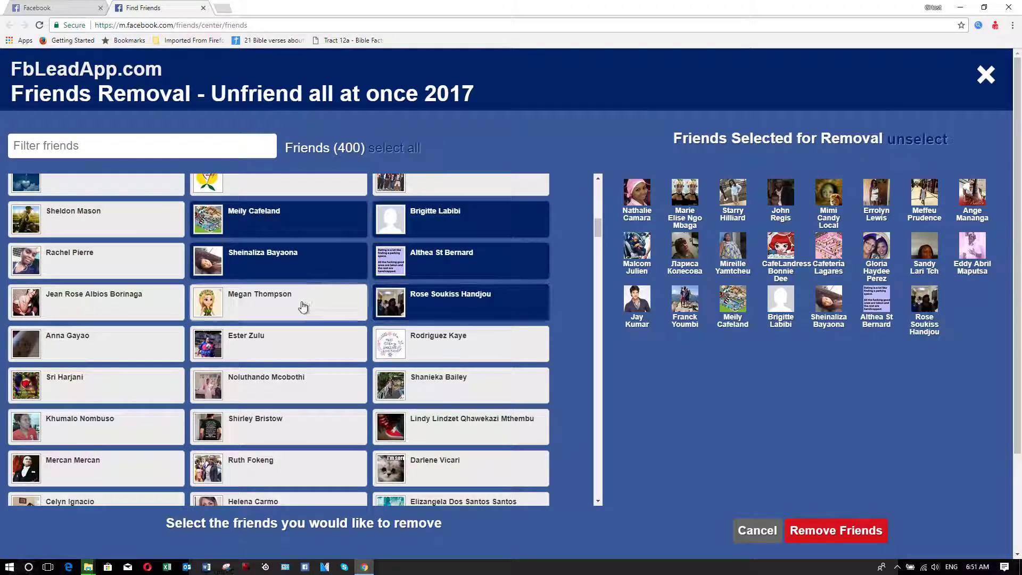
left_click(283, 305)
left_click(88, 306)
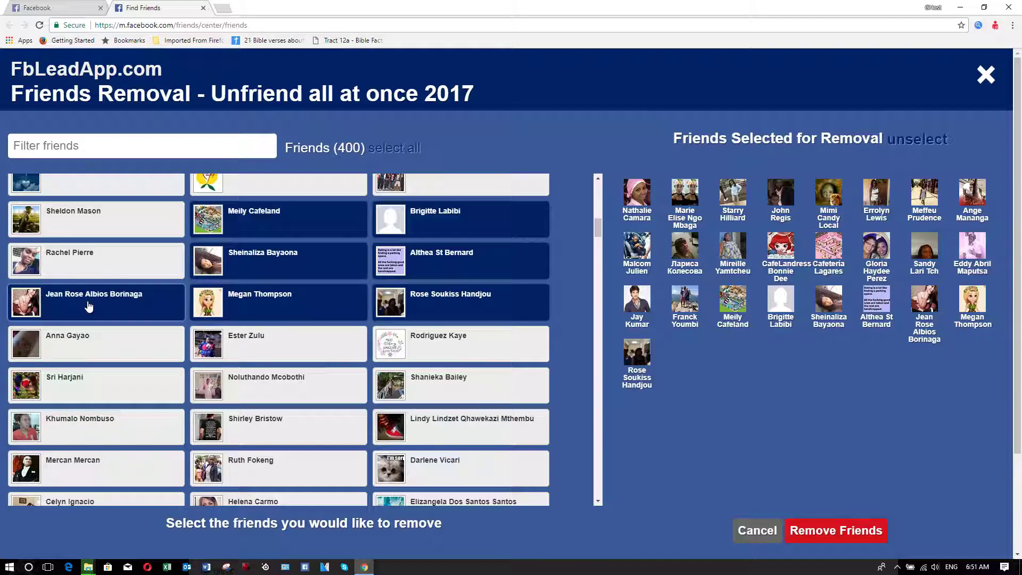
left_click(92, 343)
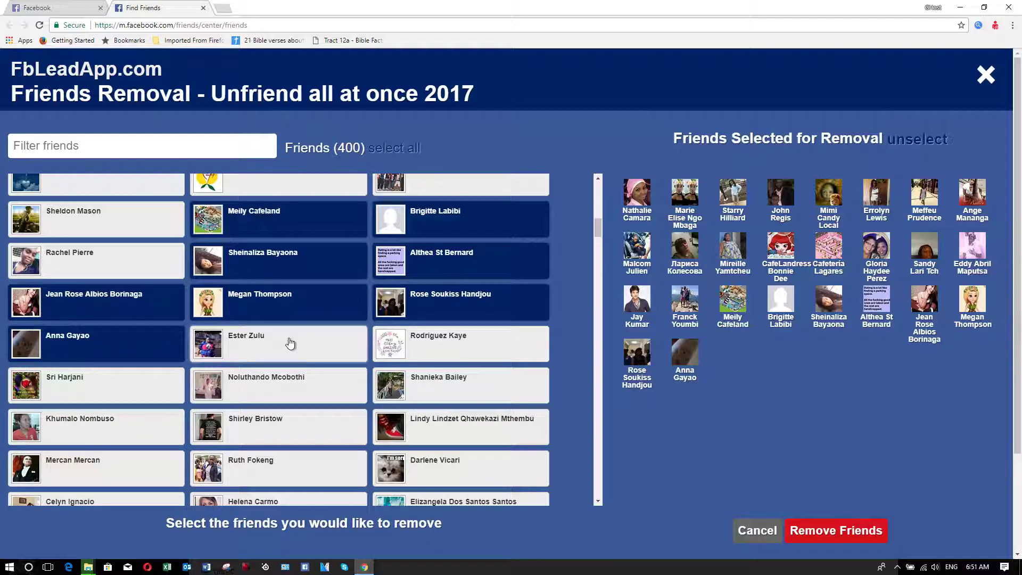
left_click(282, 347)
left_click(474, 349)
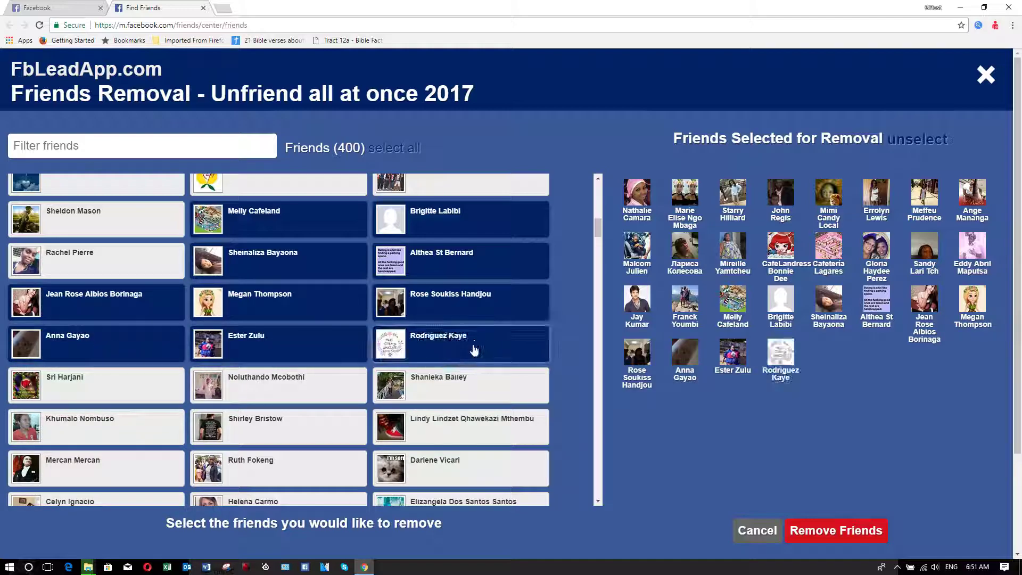
Add all three friends of the following row and the first-column friend beneath it to the removal selection
left_click(459, 381)
left_click(297, 379)
left_click(101, 387)
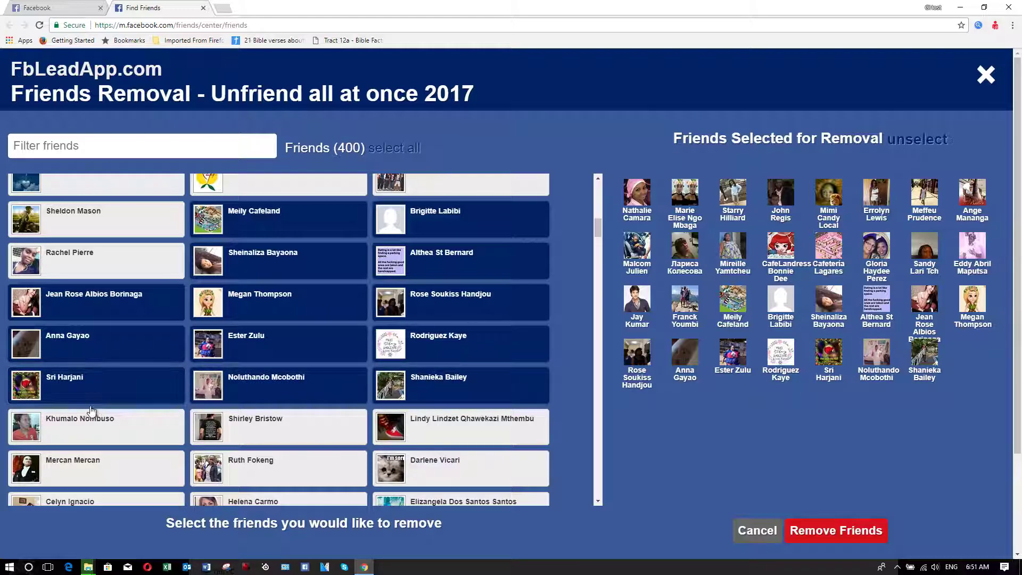
left_click(70, 423)
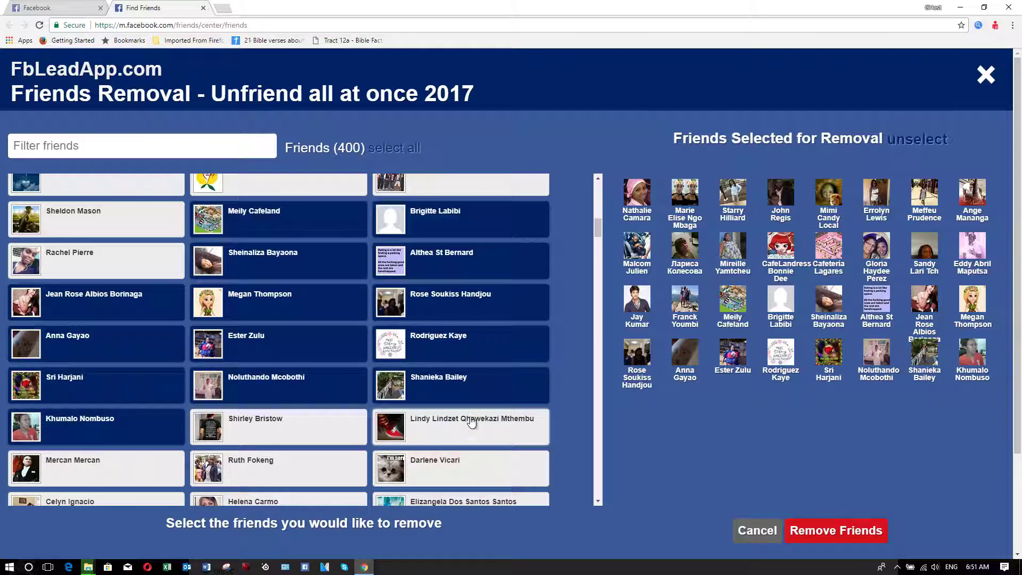
Further down the list, select the first completely unselected row of three friends and the first-column friend beneath it
scroll(467, 422, "down", 2)
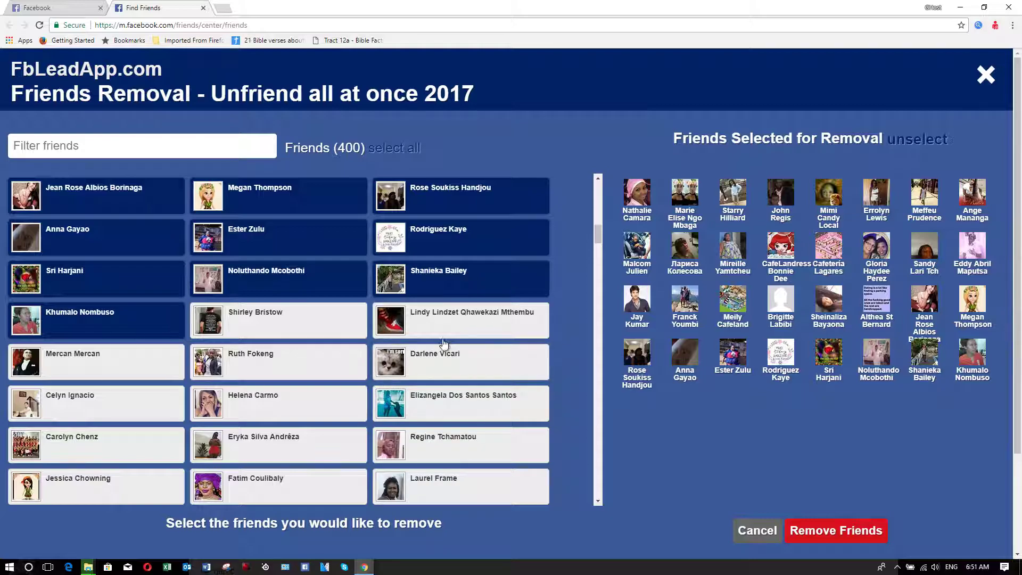
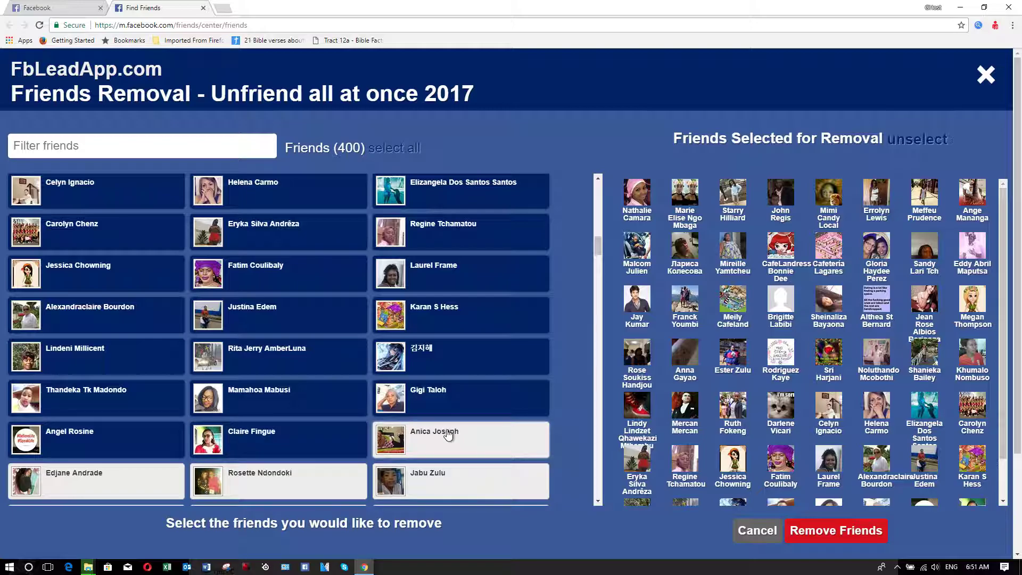
scroll(543, 361, "down", 5)
left_click(434, 222)
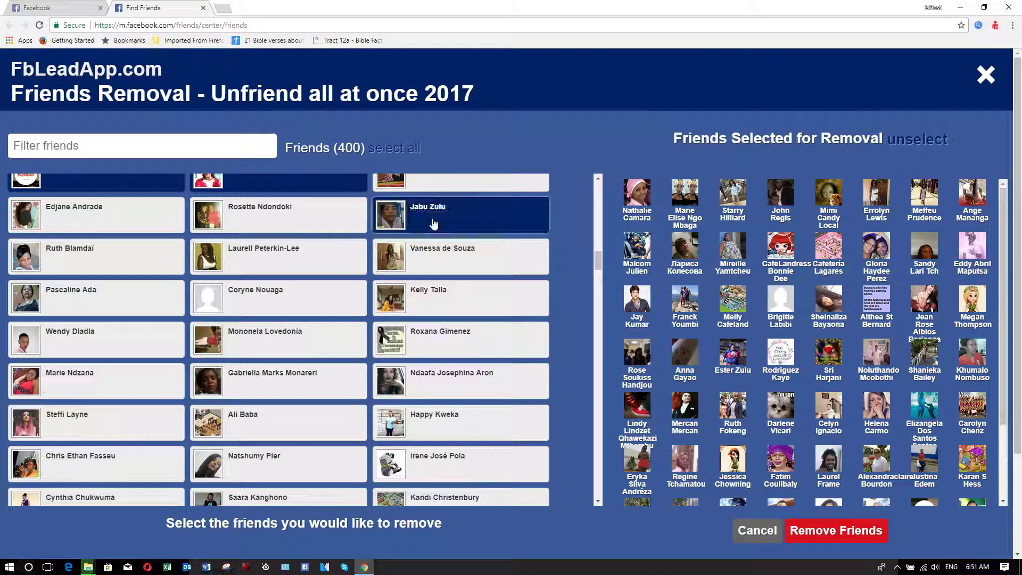
left_click(290, 228)
left_click(114, 226)
left_click(92, 263)
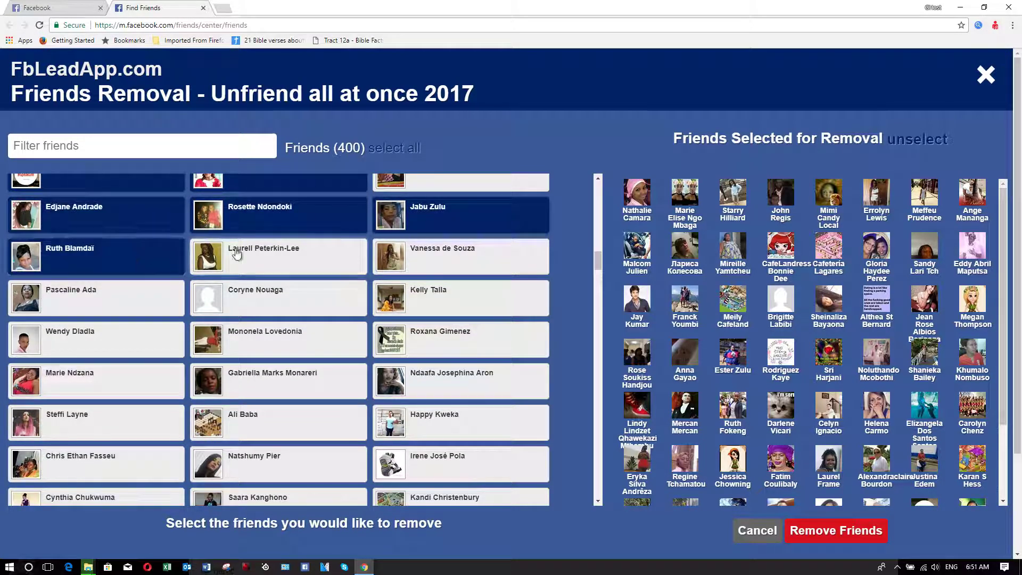
left_click(314, 256)
left_click(261, 268)
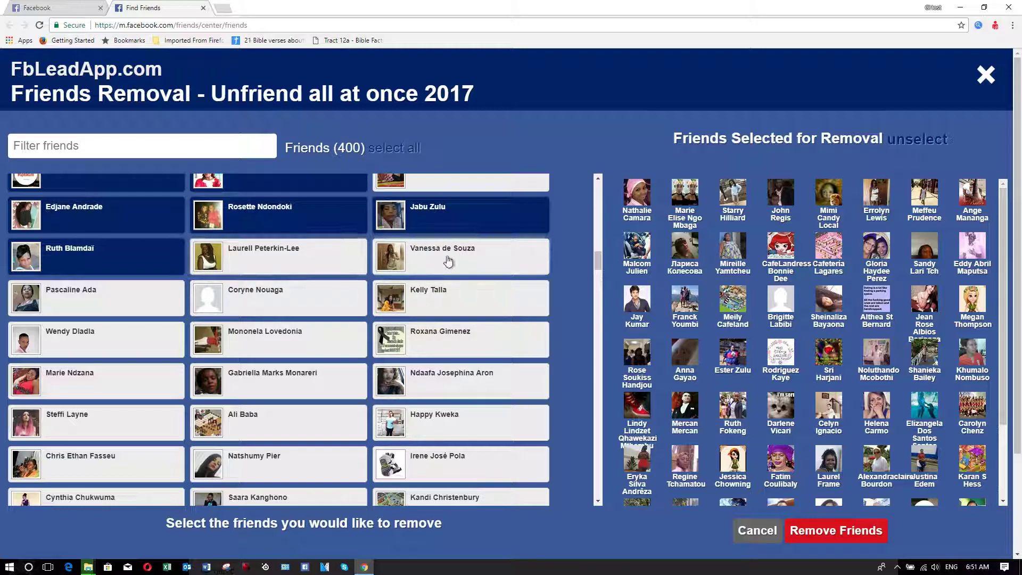
Skip the second-column friend, select the third-column one in that row, and add all three friends in the row beneath
left_click(448, 263)
left_click(445, 299)
left_click(255, 309)
left_click(253, 310)
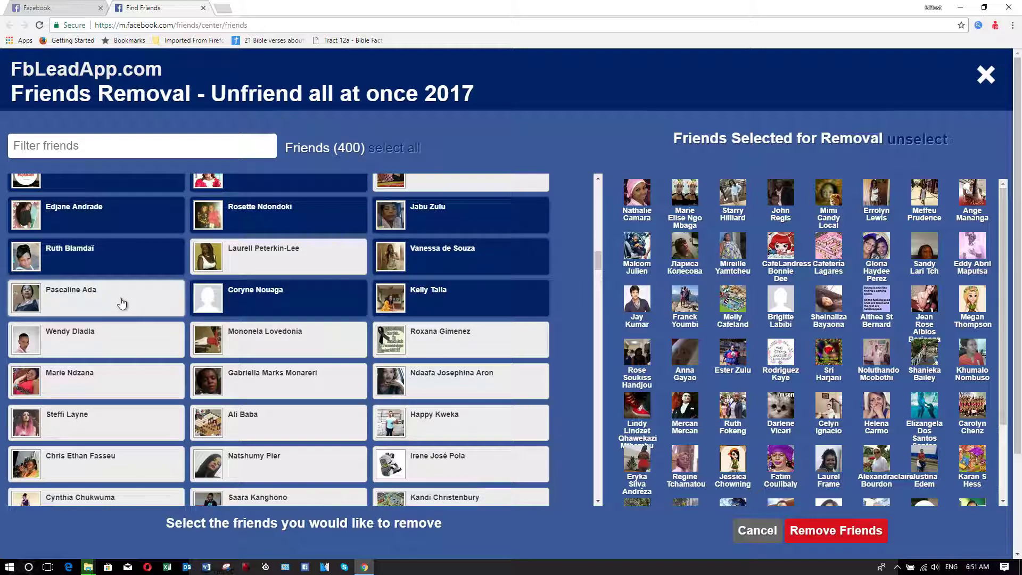
left_click(121, 301)
Select the six friends in the two rows directly below the blank-avatar row for removal
left_click(103, 337)
left_click(281, 334)
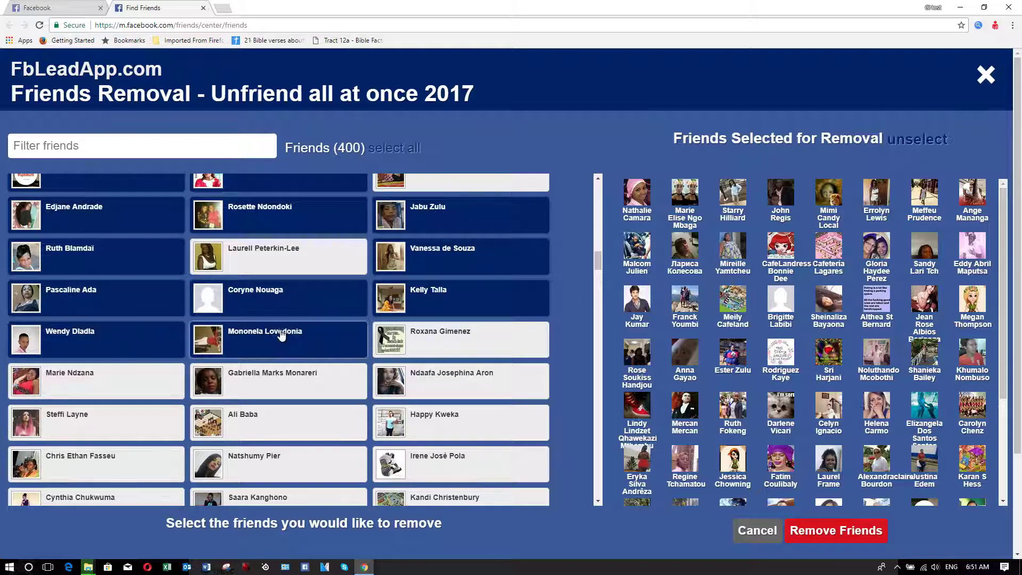
left_click(443, 341)
left_click(426, 381)
left_click(315, 380)
left_click(90, 397)
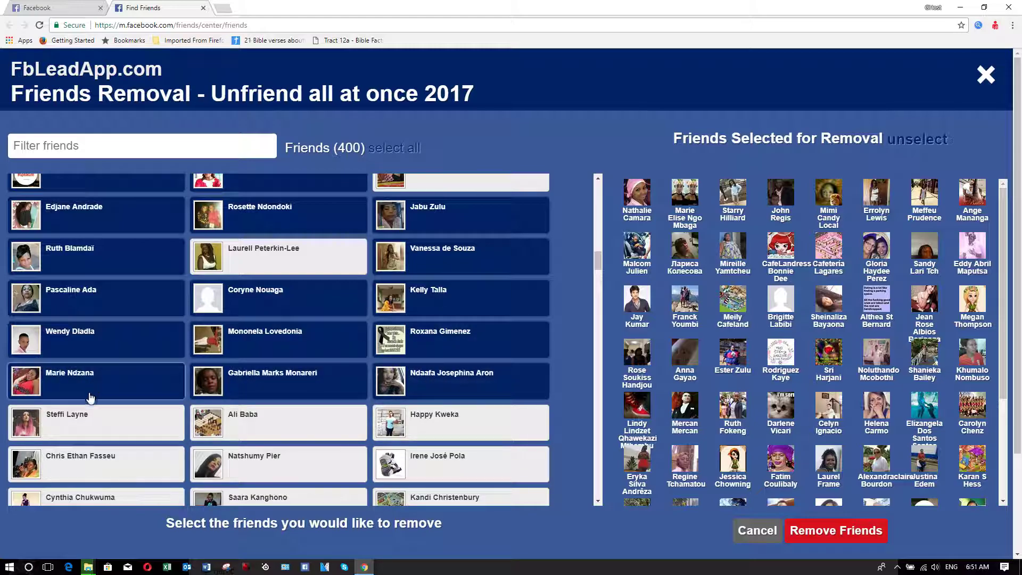
Continue the removal selection with every friend in the following two rows, six in total
left_click(91, 426)
left_click(243, 430)
left_click(424, 421)
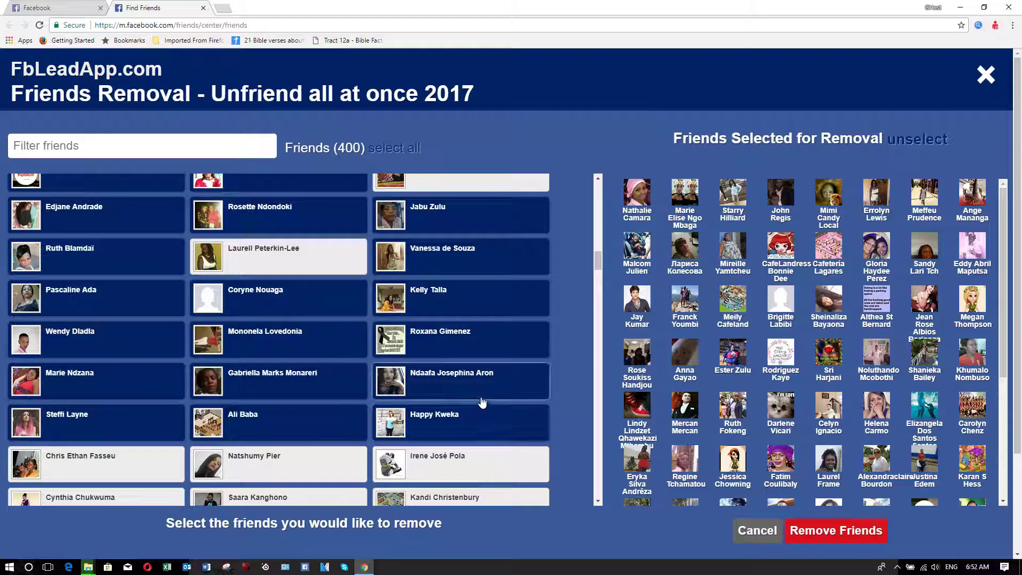
scroll(481, 402, "down", 5)
left_click(474, 211)
left_click(213, 208)
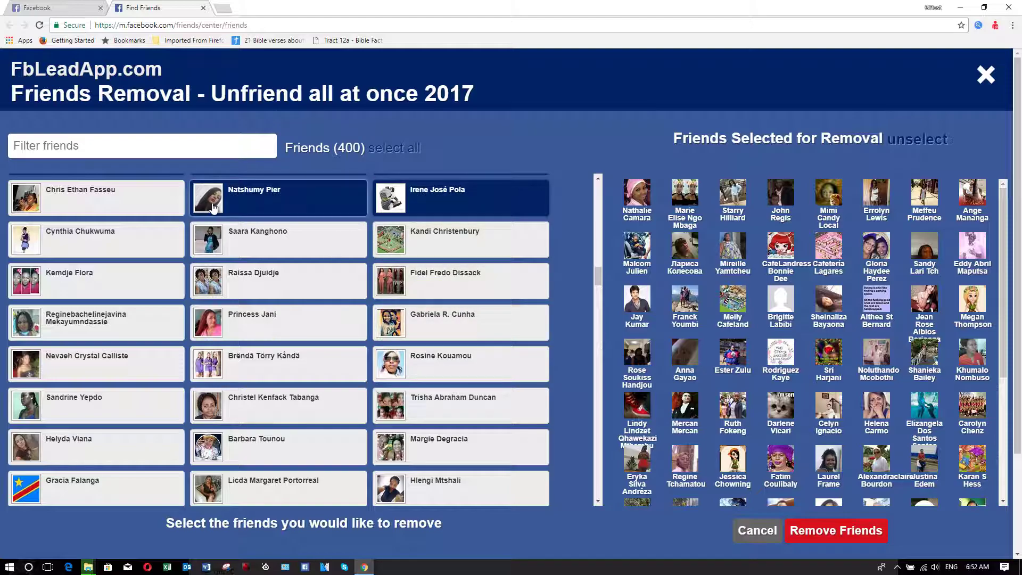
left_click(101, 213)
Mark the next six friends in the list for removal, filling two more complete rows
left_click(91, 242)
left_click(269, 232)
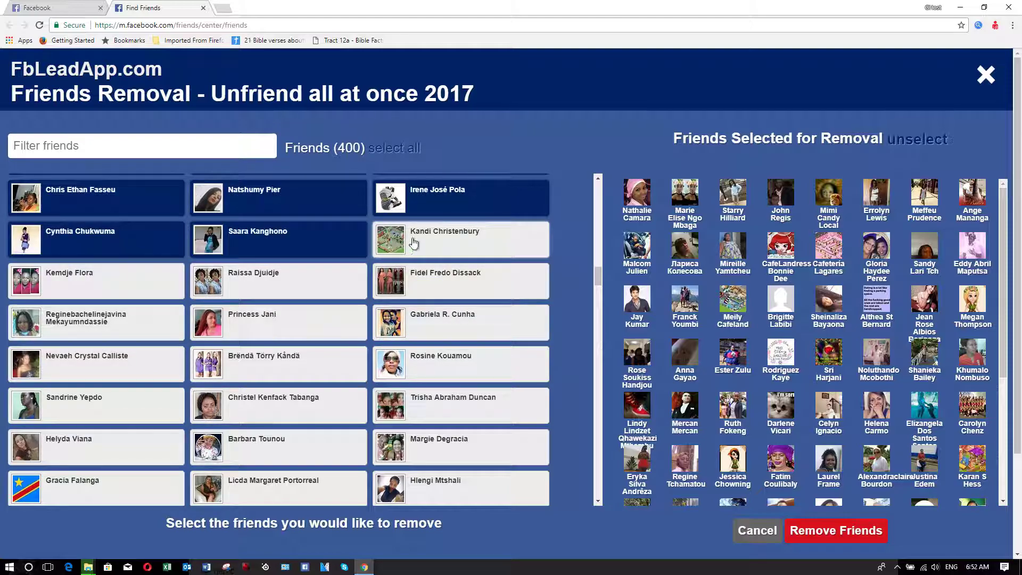
left_click(445, 248)
left_click(457, 272)
left_click(320, 290)
left_click(171, 288)
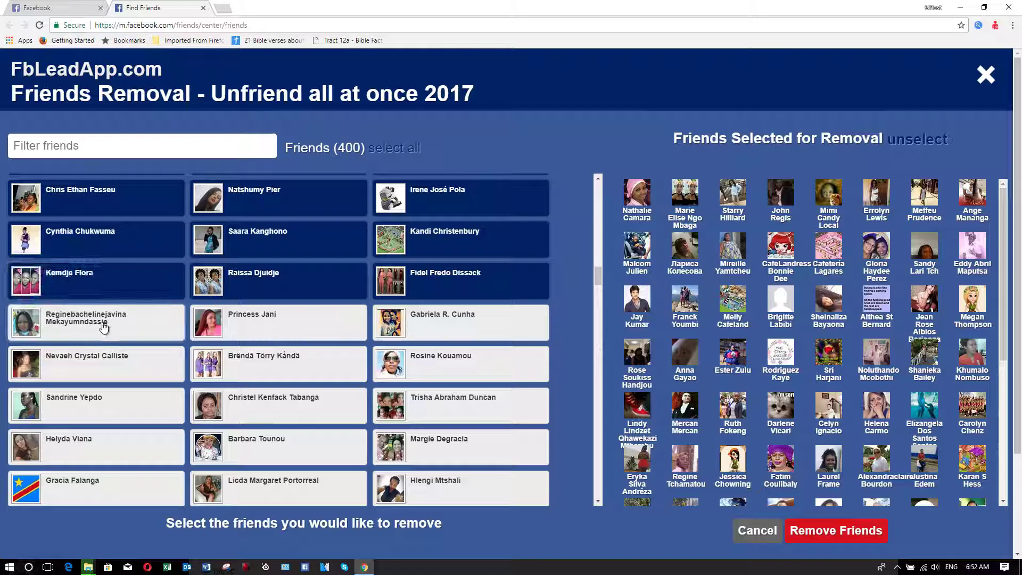
Select the row whose first entry has a two-line name, plus the full row beneath it, for removal
left_click(103, 326)
left_click(270, 315)
left_click(426, 323)
left_click(422, 358)
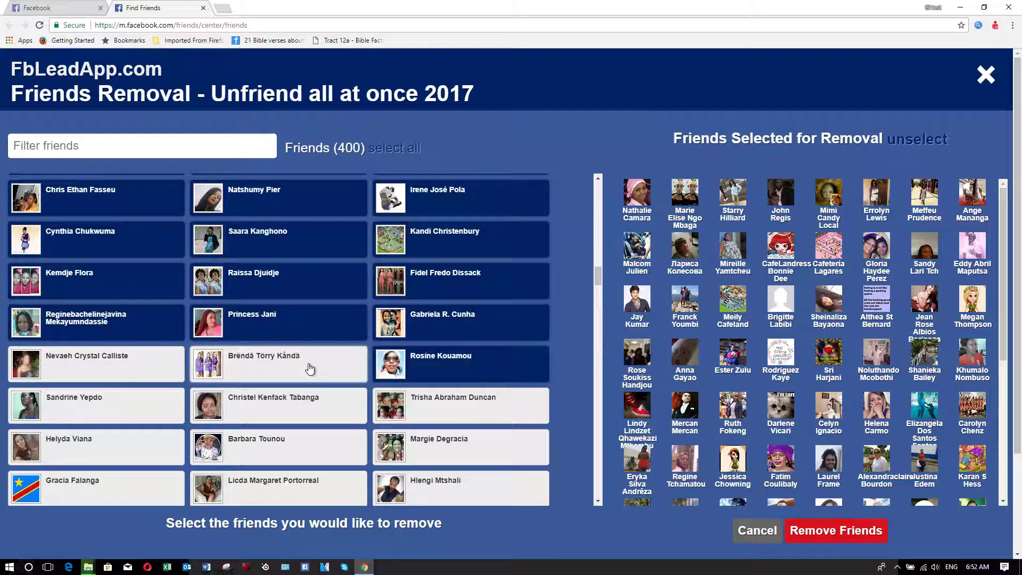
left_click(310, 369)
left_click(136, 366)
Select all six friends in the two rows just above the row with the flag profile picture
left_click(141, 415)
left_click(277, 411)
left_click(452, 421)
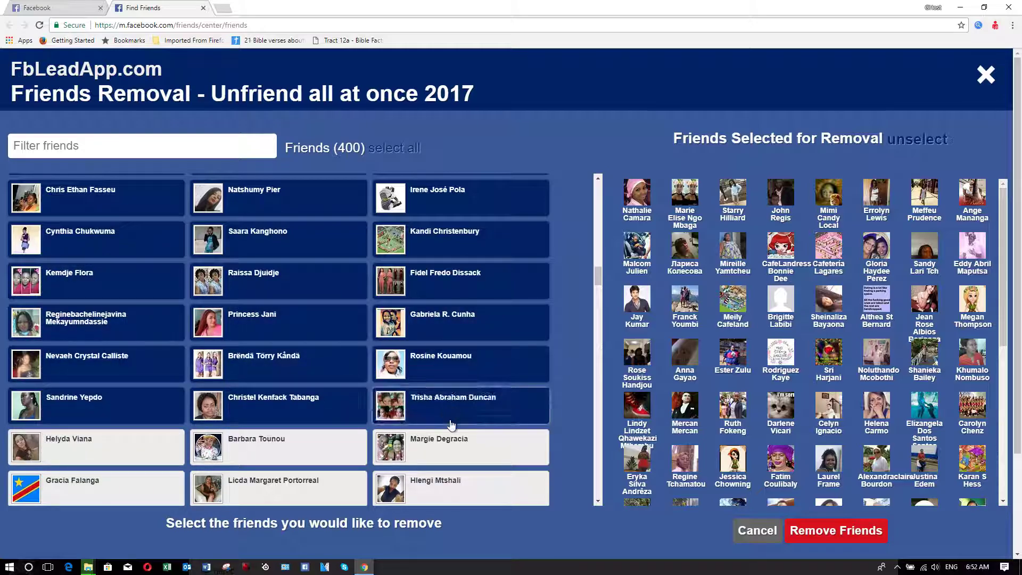
left_click(437, 449)
left_click(287, 458)
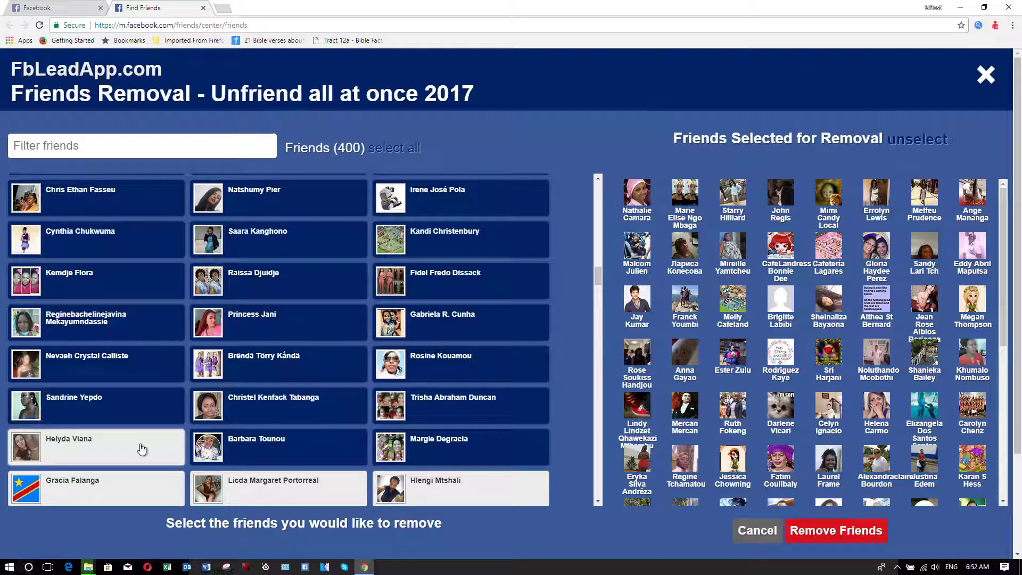
left_click(141, 451)
Select the row beginning with the flag profile picture and the complete row beneath it for removal
left_click(122, 480)
left_click(300, 489)
left_click(445, 482)
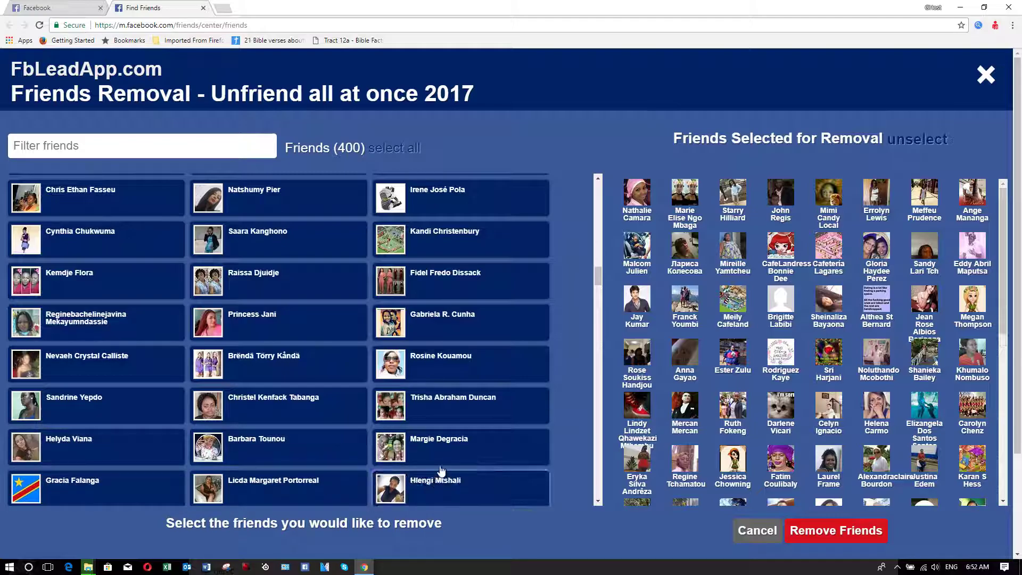
scroll(503, 378, "down", 5)
left_click(474, 269)
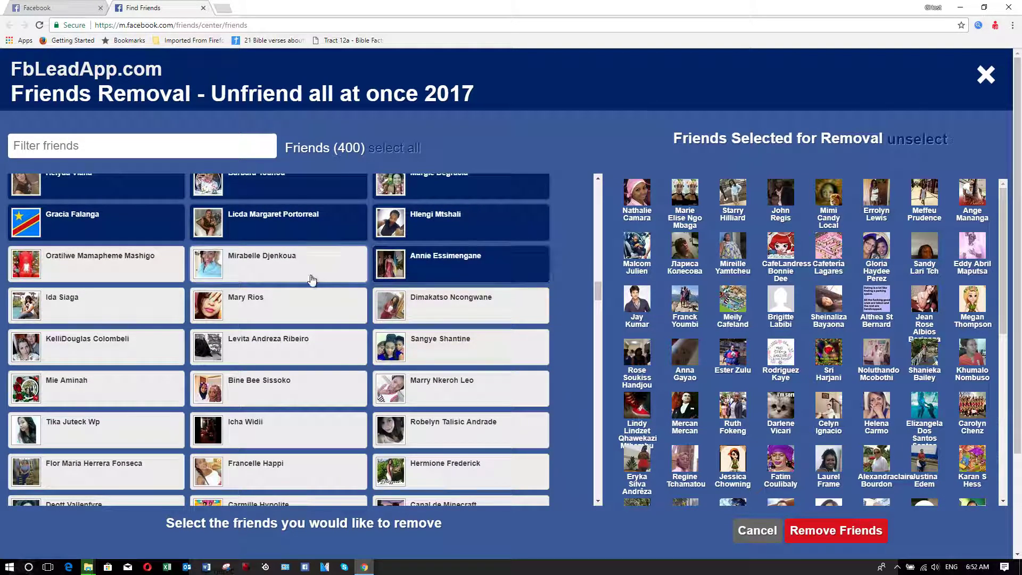
left_click(309, 279)
left_click(133, 264)
Extend the removal selection by another two full rows of three friends each
left_click(107, 315)
left_click(256, 300)
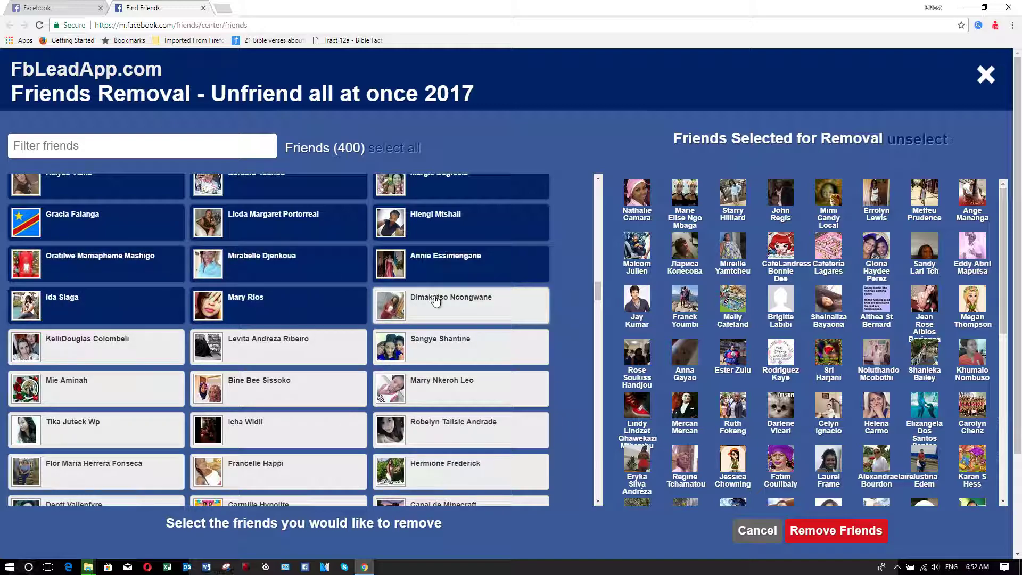
left_click(445, 305)
left_click(458, 346)
left_click(277, 346)
left_click(114, 352)
Select all nine friends in the last three fully visible rows for removal
left_click(94, 377)
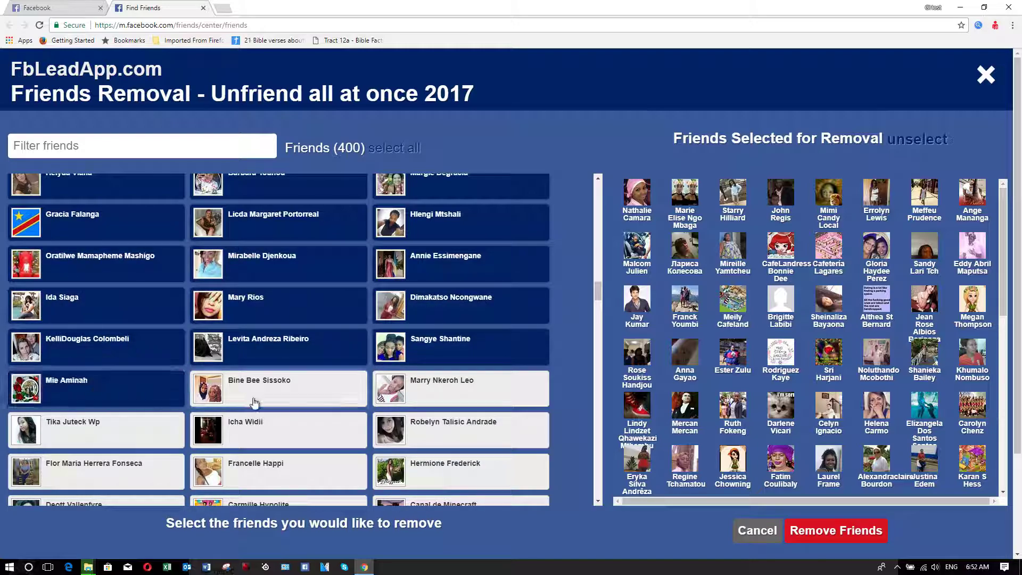
left_click(294, 381)
left_click(436, 386)
left_click(452, 420)
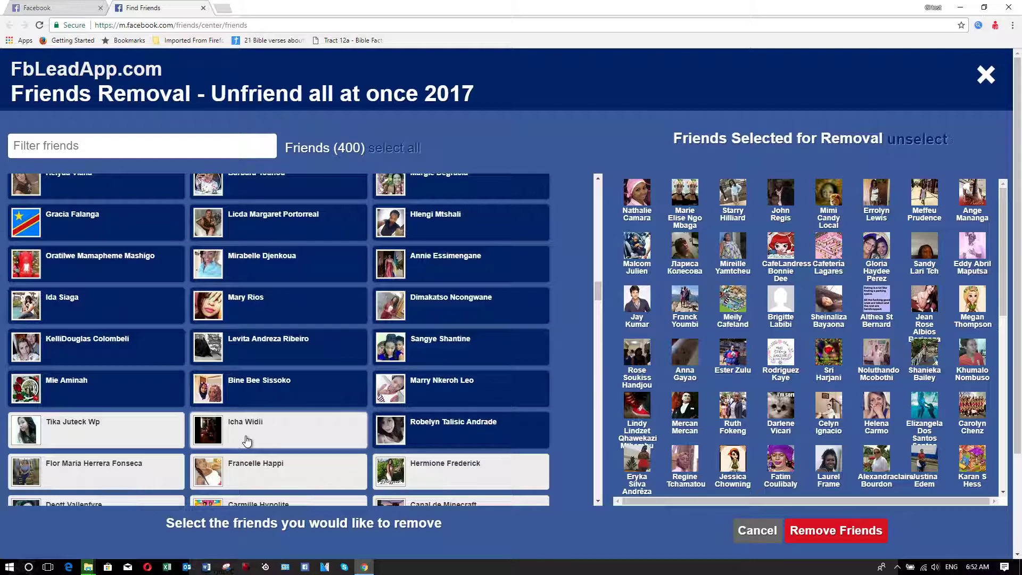
left_click(334, 441)
left_click(123, 437)
left_click(143, 468)
left_click(365, 476)
left_click(391, 472)
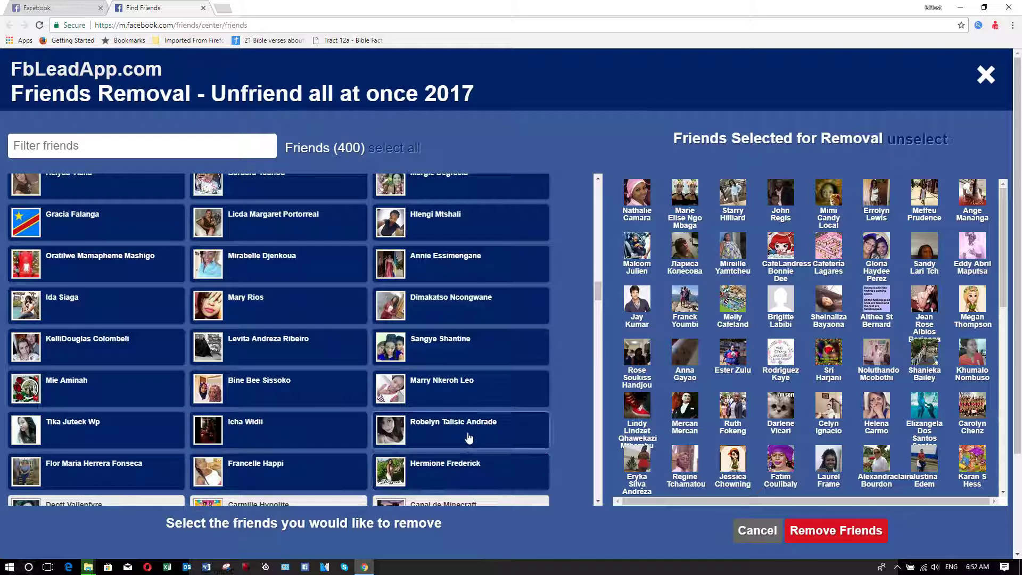
Select the row beginning with the yellow-background profile picture and the full row directly above it for removal
scroll(491, 360, "down", 5)
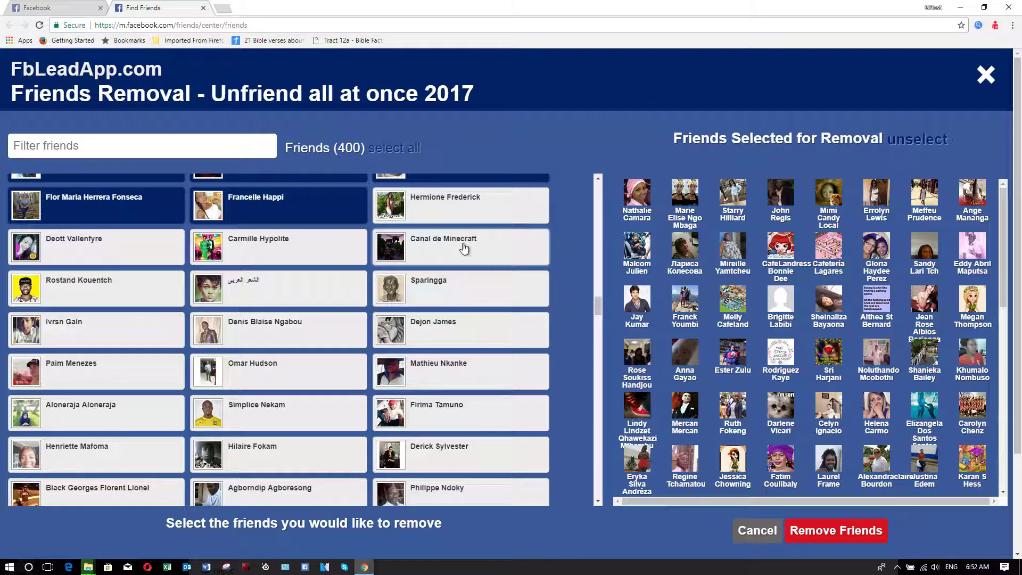
left_click(398, 247)
left_click(277, 252)
left_click(125, 254)
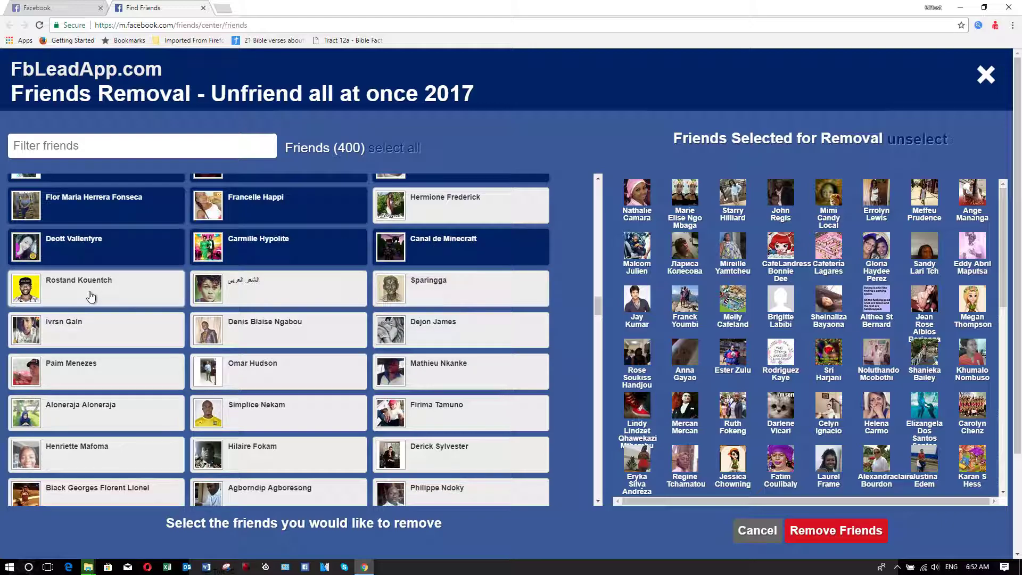
left_click(101, 281)
left_click(241, 291)
left_click(434, 294)
Select the six friends in the two rows directly below the row with the yellow-background profile picture
left_click(449, 332)
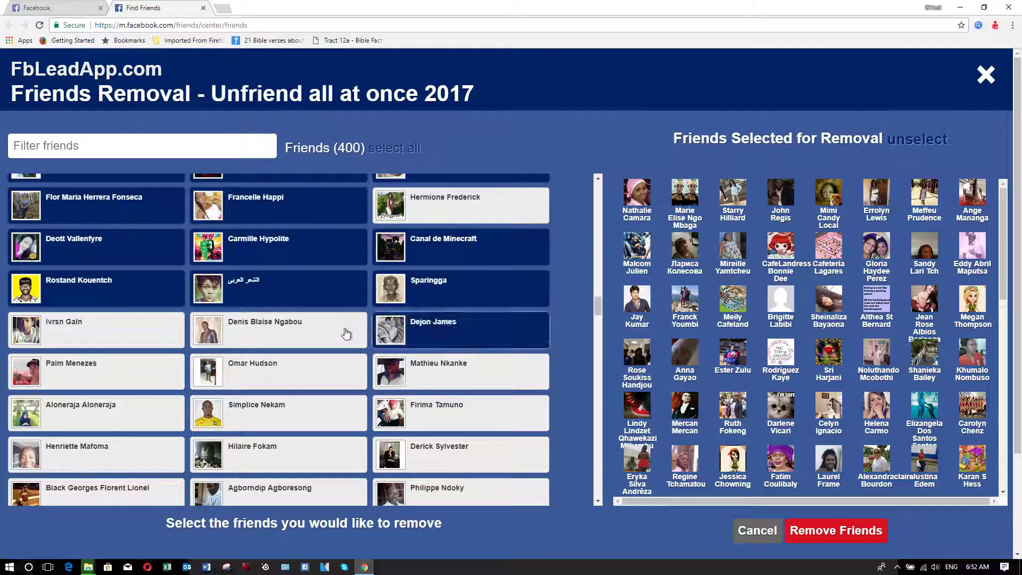
left_click(224, 337)
left_click(123, 340)
left_click(106, 375)
left_click(214, 376)
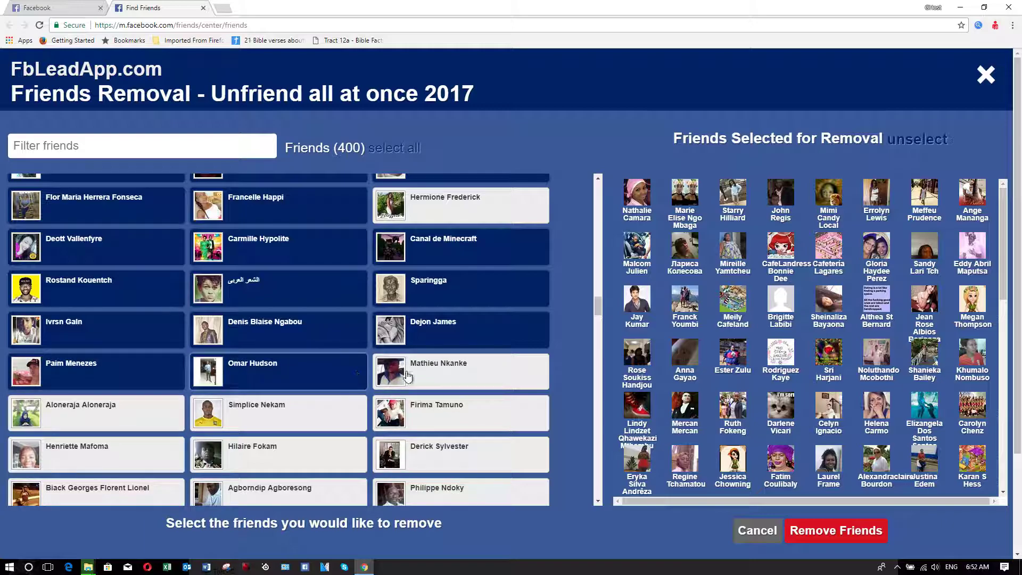
left_click(447, 385)
Select the row whose middle profile picture shows a yellow shirt, plus the full row beneath it, for removal
left_click(450, 407)
left_click(269, 415)
left_click(137, 422)
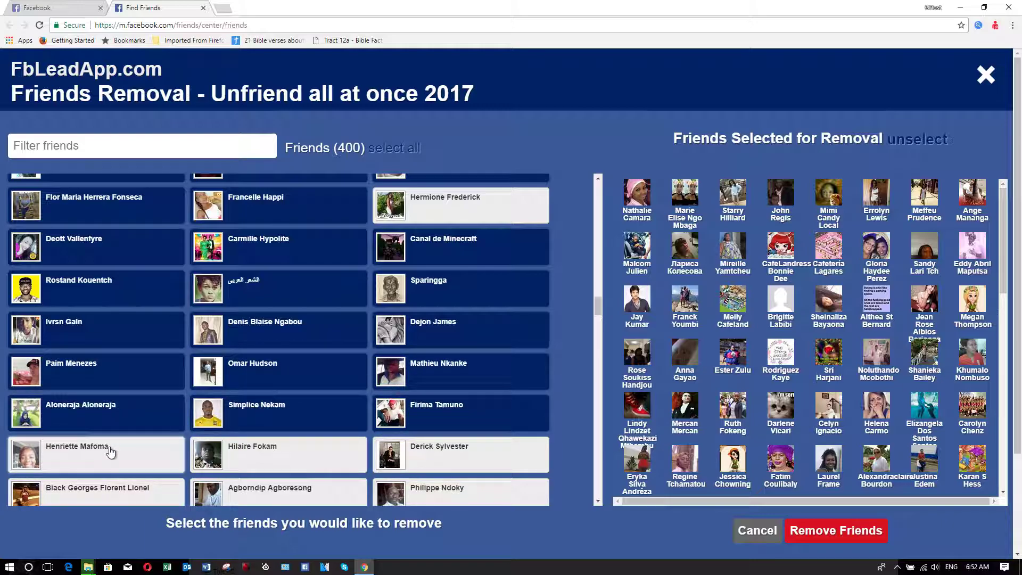
left_click(107, 451)
left_click(313, 454)
left_click(454, 447)
Select the next full row for removal, plus only the second and third friends in the row beneath it
scroll(450, 389, "down", 3)
left_click(454, 335)
left_click(313, 351)
left_click(170, 339)
left_click(106, 381)
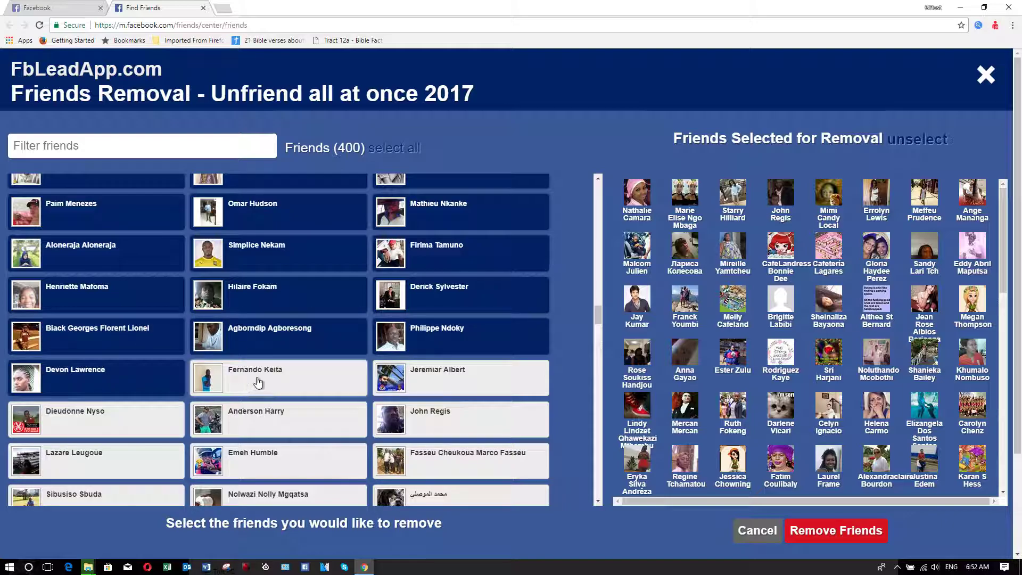
left_click(261, 381)
left_click(149, 382)
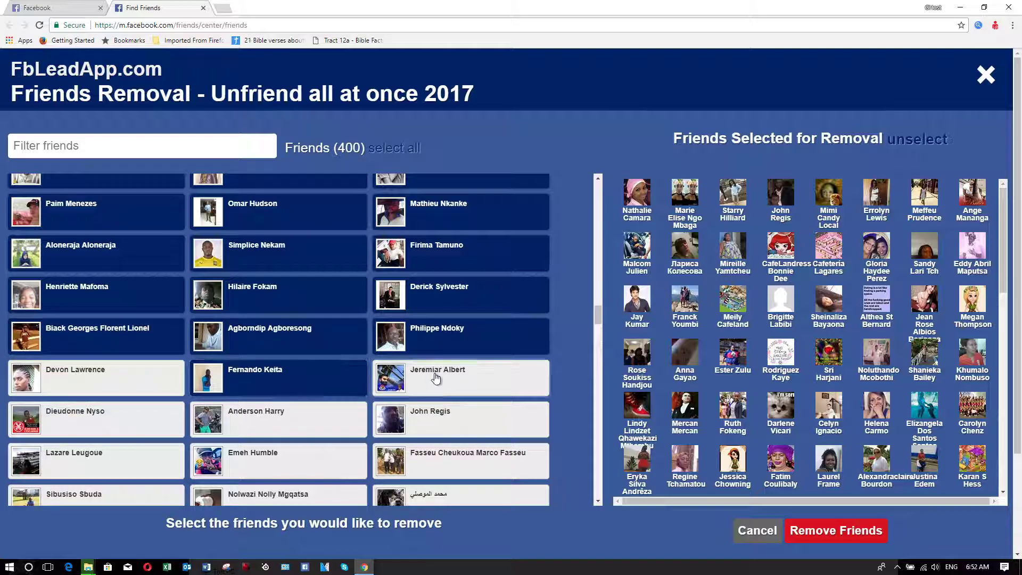
left_click(470, 378)
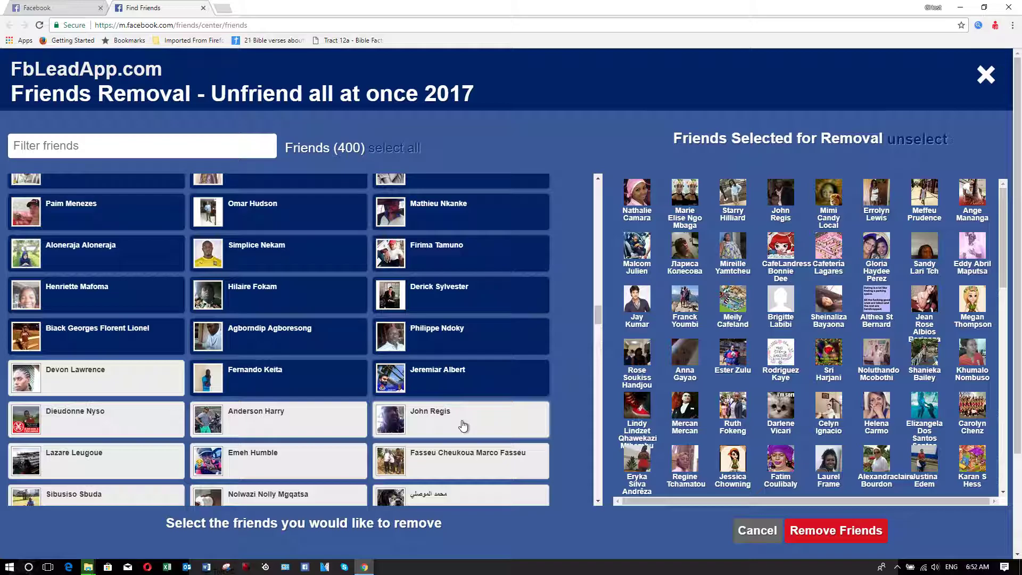
Select only the first friend of the next row and all three friends in the row beneath it
left_click(98, 420)
left_click(102, 460)
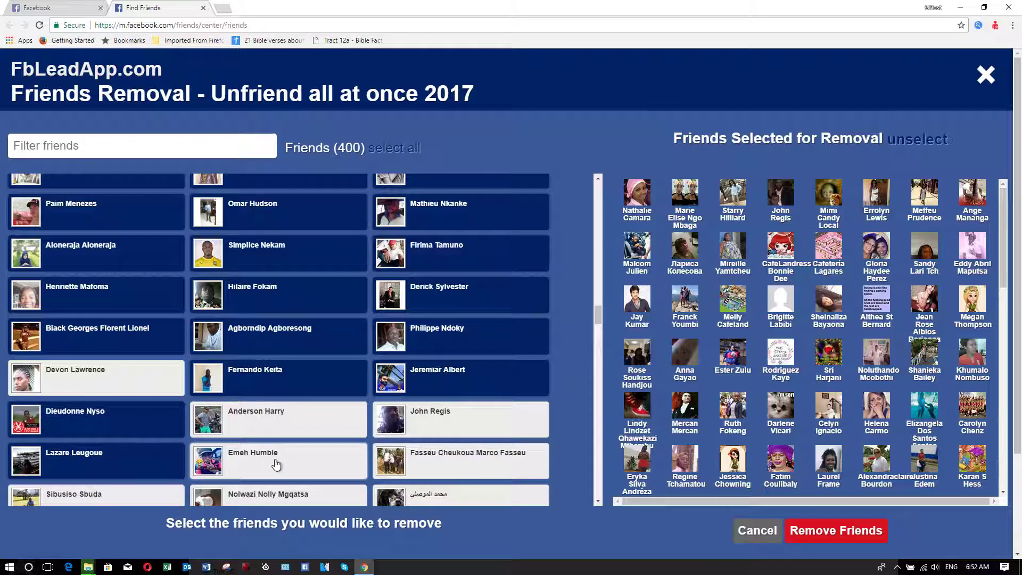
left_click(276, 465)
left_click(457, 462)
Select the row whose third friend's name is in Arabic script and the complete row beneath it for removal
scroll(479, 320, "down", 4)
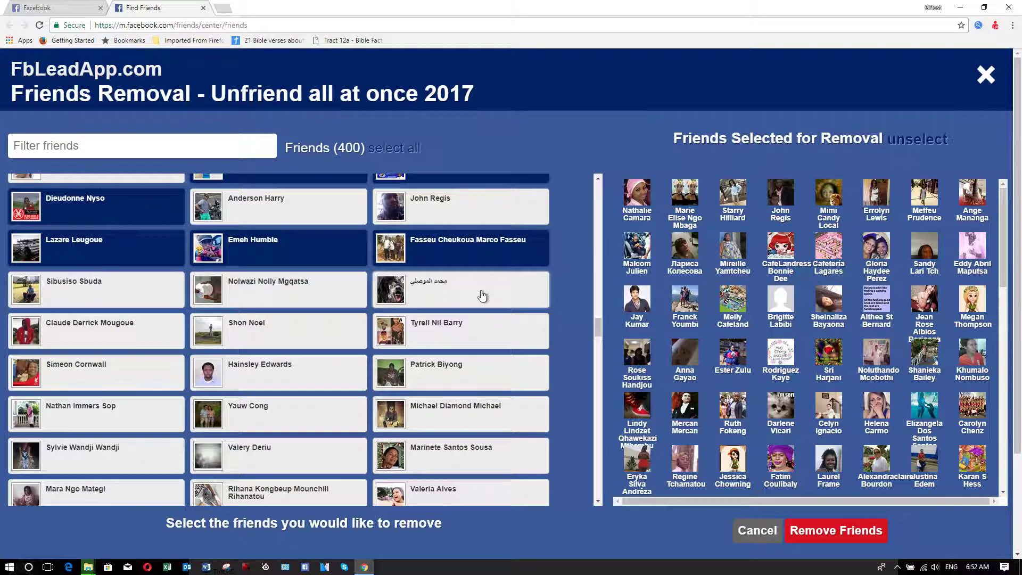
left_click(482, 297)
left_click(282, 306)
left_click(125, 298)
left_click(93, 345)
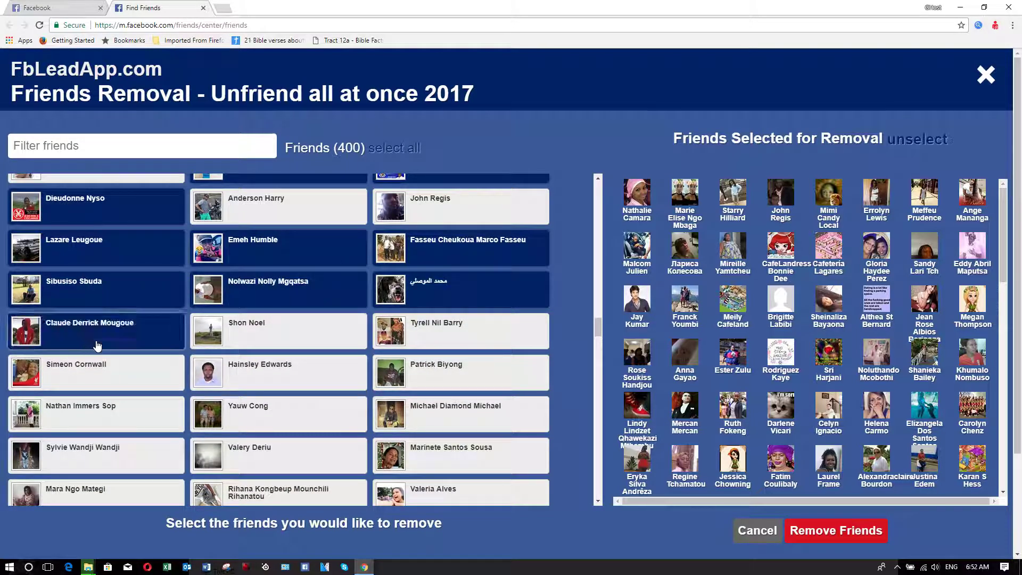
left_click(270, 338)
left_click(446, 337)
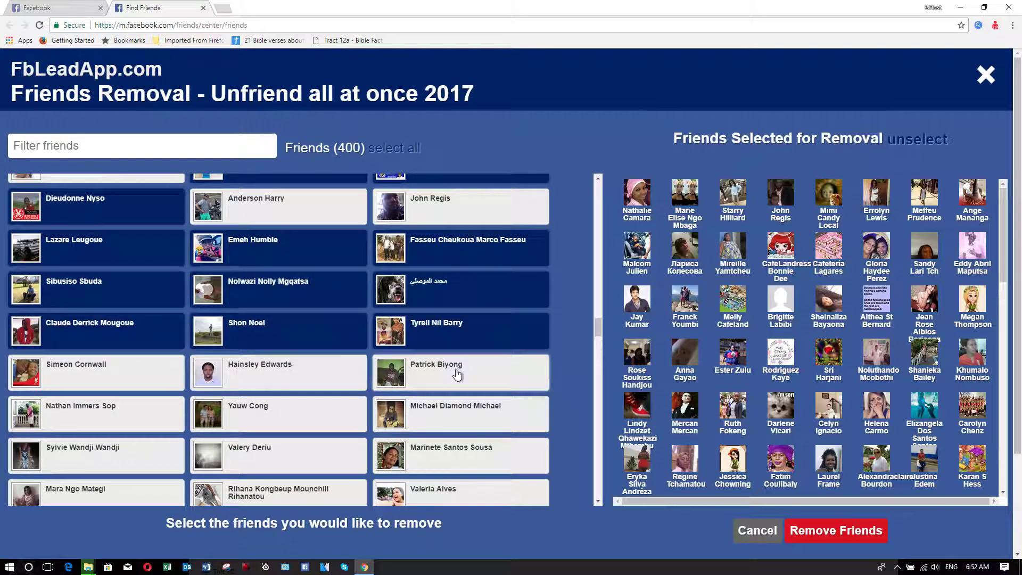
Deselect the middle friend of the last selected row and select only the first and third friends in the row below
left_click(457, 374)
left_click(263, 323)
left_click(258, 365)
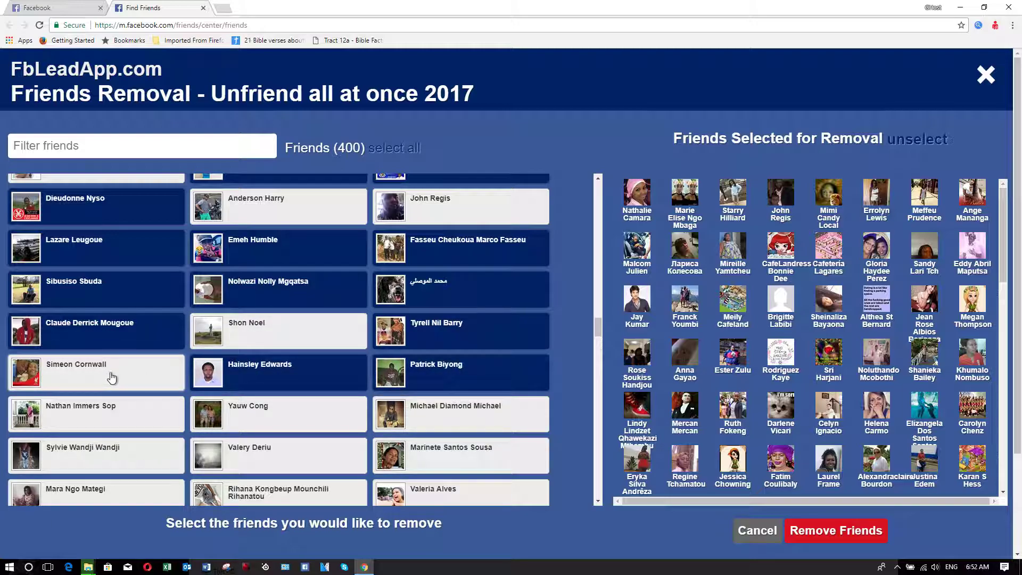
left_click(279, 372)
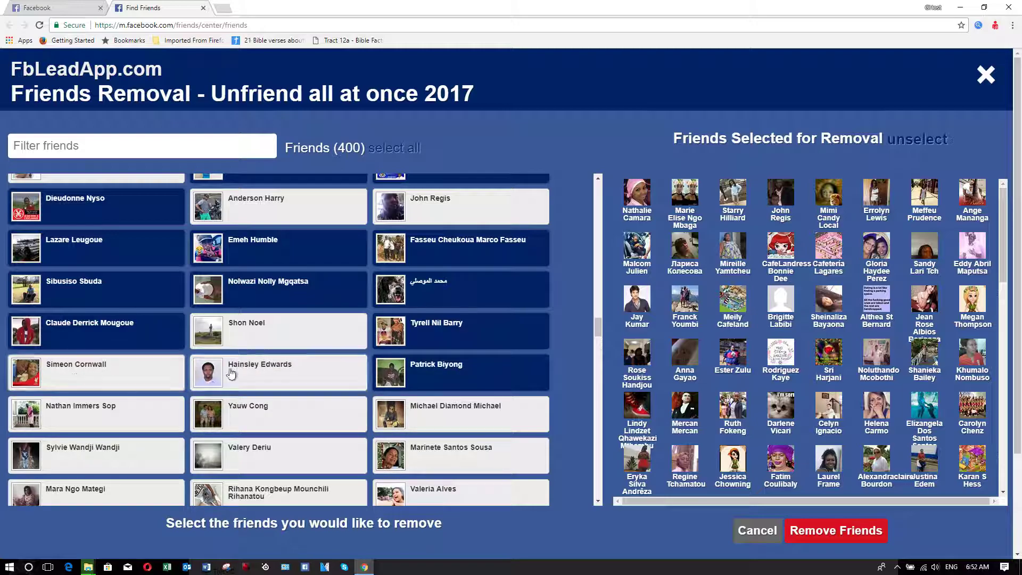
left_click(73, 378)
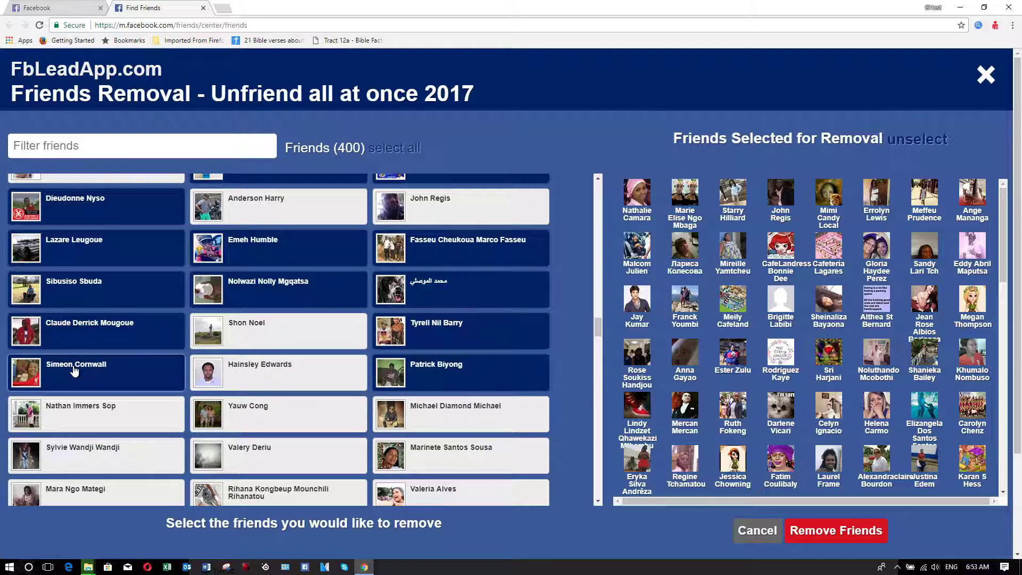
Select all six friends in the two rows beneath the lowest row with an unselected middle friend
left_click(81, 400)
left_click(281, 414)
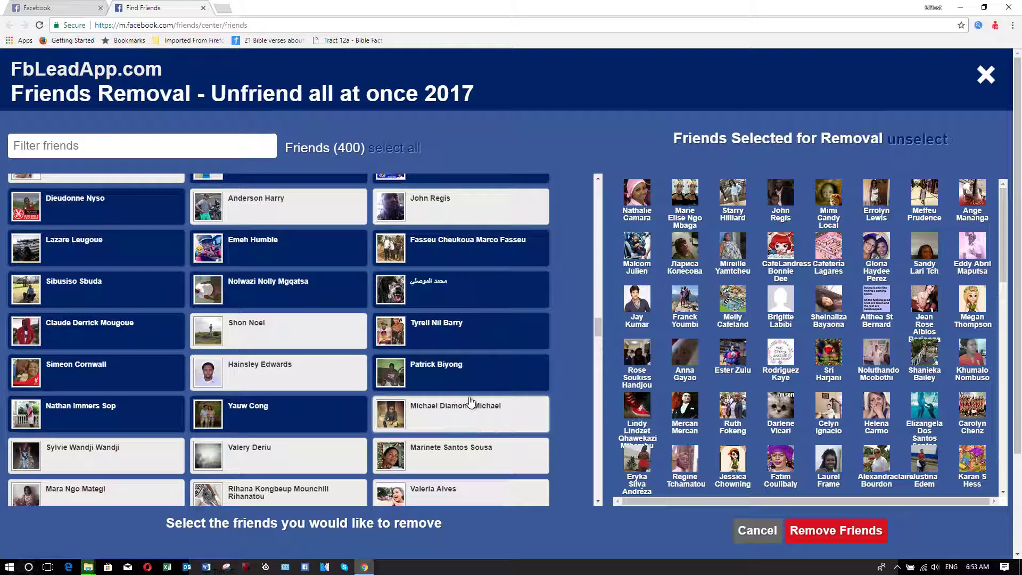
left_click(472, 403)
scroll(472, 403, "down", 3)
left_click(467, 307)
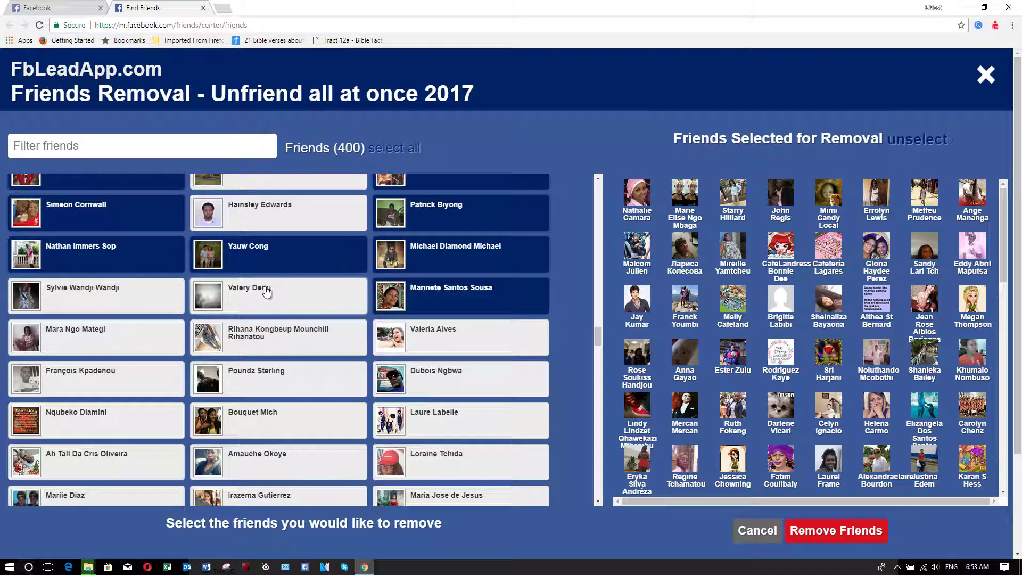
left_click(261, 296)
left_click(133, 303)
Select the row whose middle friend has a two-line name and the full row beneath it for removal
left_click(107, 340)
left_click(255, 326)
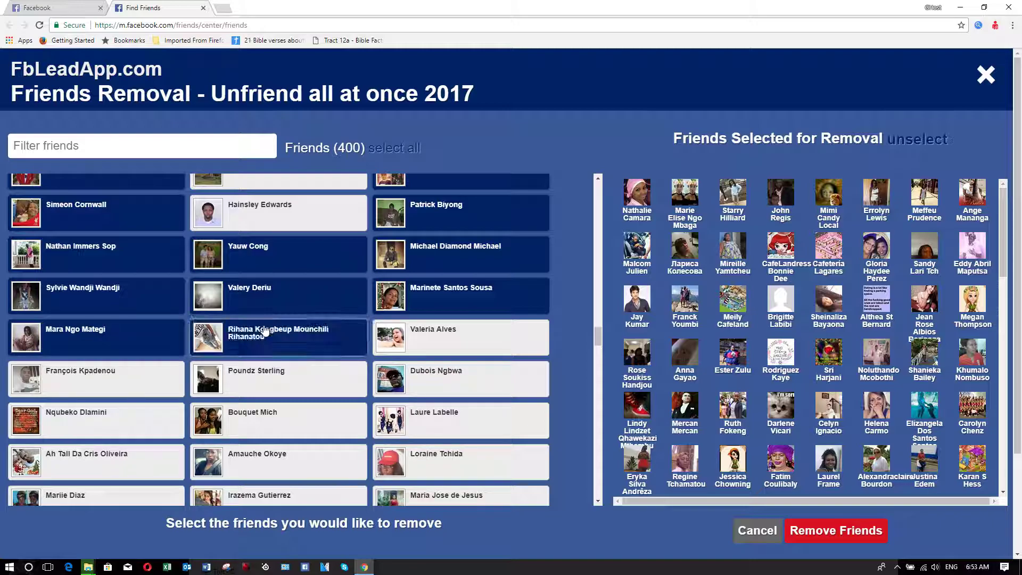
left_click(431, 336)
left_click(445, 375)
left_click(277, 379)
left_click(156, 383)
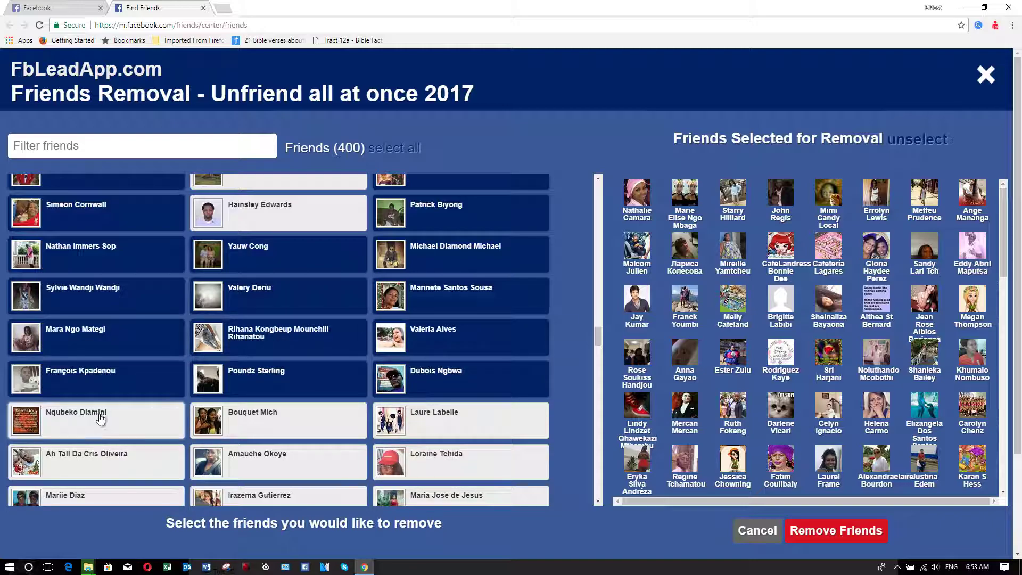
Select the row beginning with the text-filled profile picture and the row beneath it, which ends with the red-cap picture
left_click(80, 422)
left_click(255, 418)
left_click(423, 418)
scroll(461, 356, "down", 4)
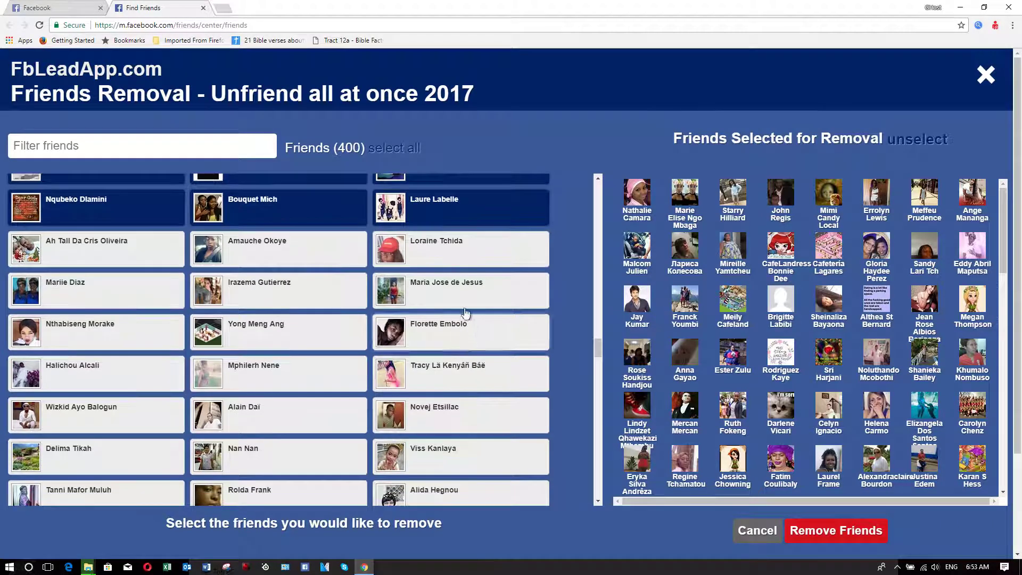
left_click(457, 258)
left_click(236, 258)
left_click(95, 264)
Select the six friends in the two rows directly below the row ending with the red-cap profile picture
left_click(87, 299)
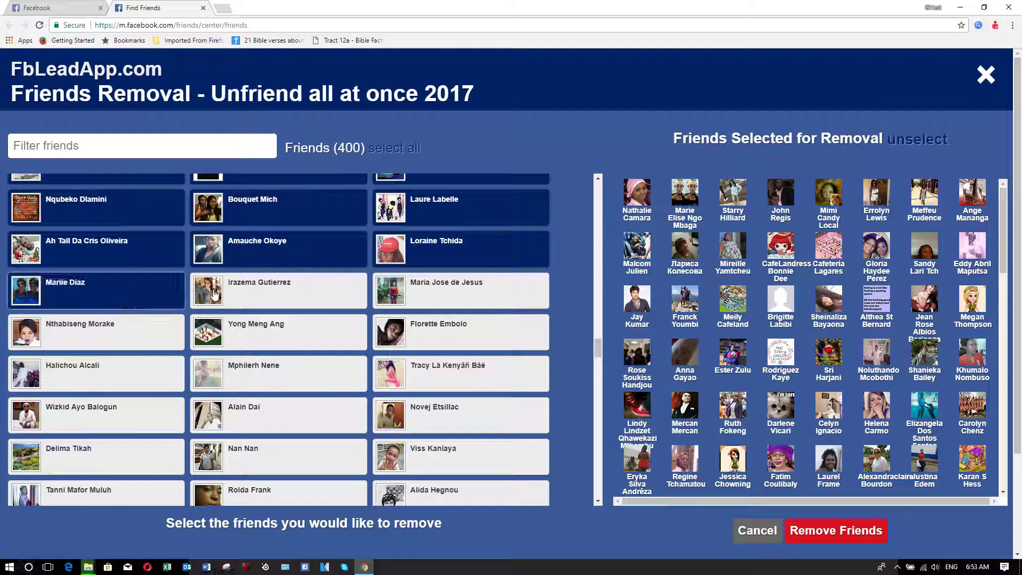
left_click(256, 294)
left_click(435, 291)
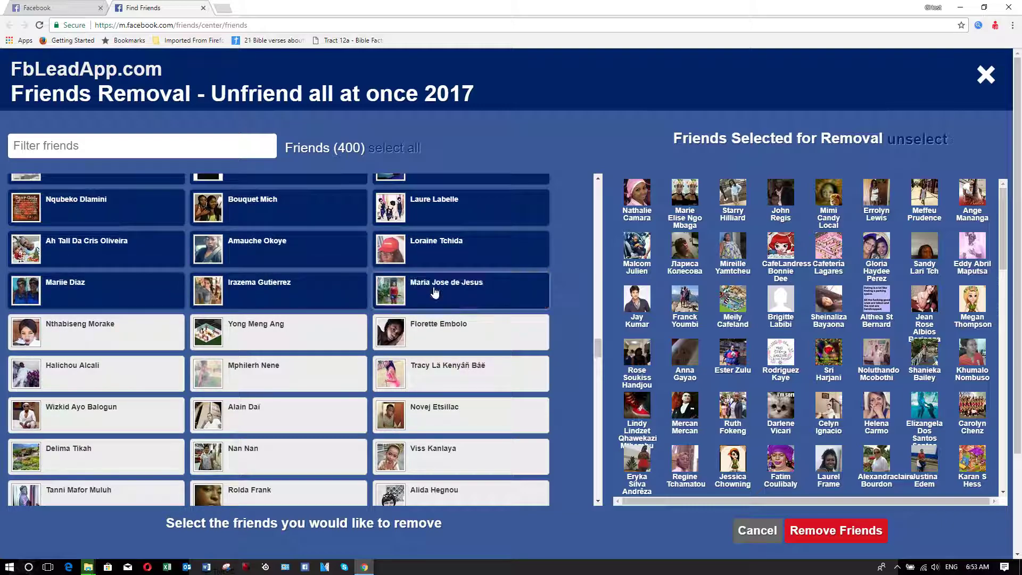
left_click(457, 334)
left_click(268, 339)
left_click(160, 340)
Select all six friends in the two rows just above the row beginning with the landscape profile picture
left_click(95, 373)
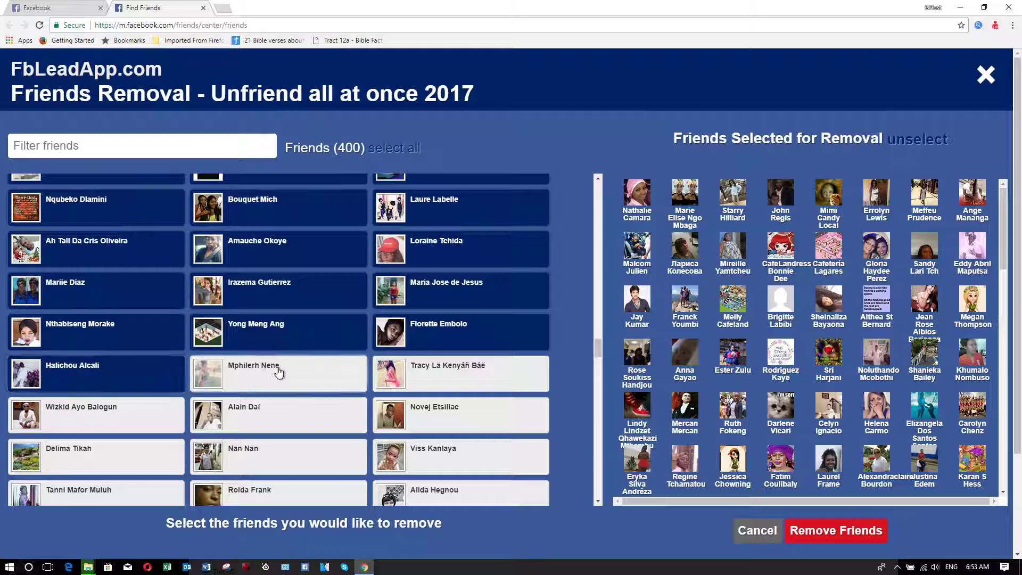
left_click(269, 367)
left_click(428, 367)
left_click(444, 410)
left_click(231, 427)
left_click(107, 421)
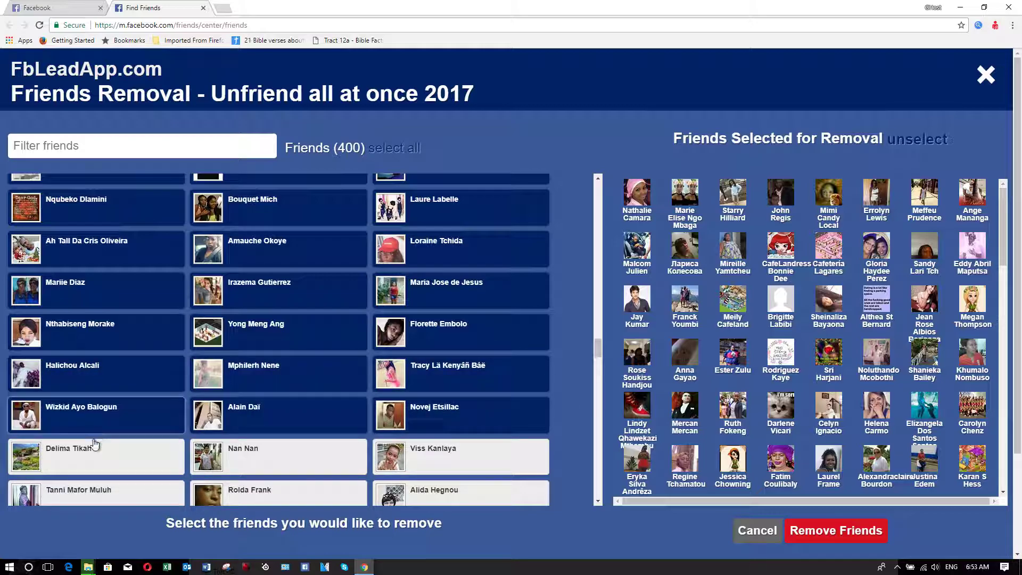
Select all three friends in the row beginning with the landscape profile picture for removal
left_click(107, 452)
left_click(258, 460)
scroll(300, 362, "down", 1)
scroll(300, 362, "down", 1)
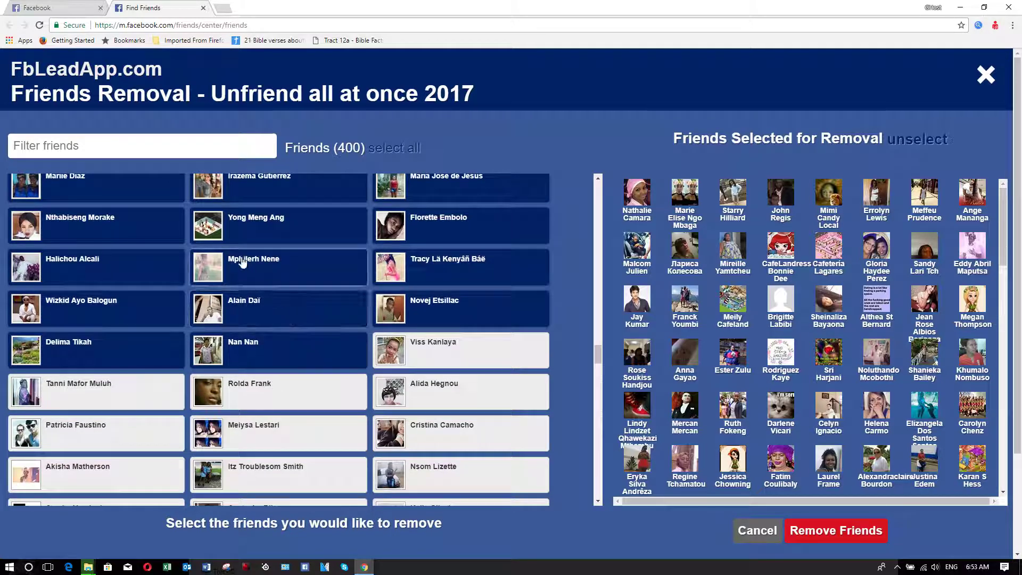
left_click(461, 345)
Select the first and third friends in the next row, plus all three friends in the row beneath it
left_click(394, 388)
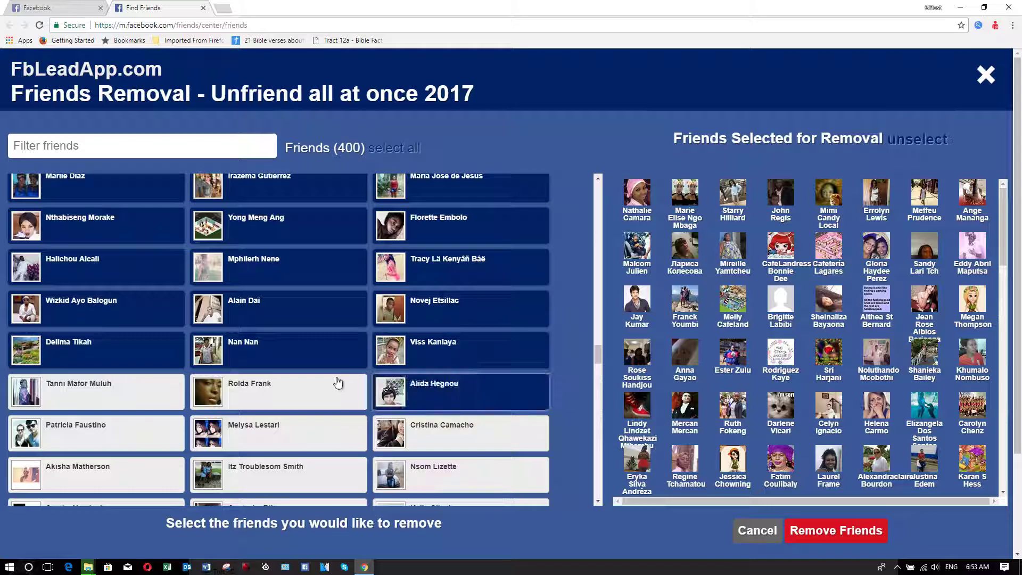
left_click(93, 404)
left_click(99, 436)
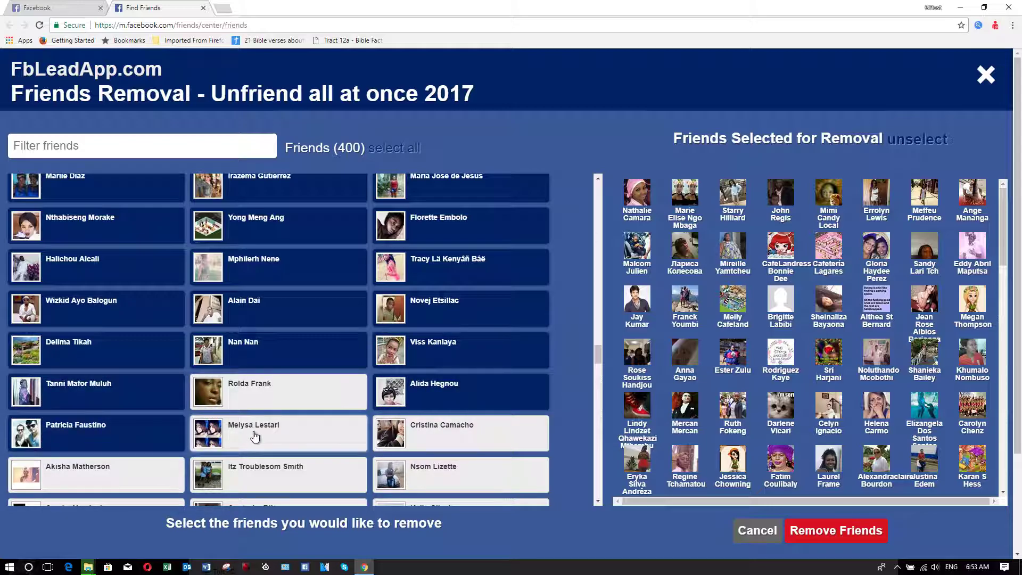
left_click(213, 435)
left_click(440, 432)
Select the row ending with the blank default profile picture and the complete row directly above it for removal
scroll(440, 432, "down", 3)
left_click(464, 269)
left_click(319, 271)
left_click(129, 275)
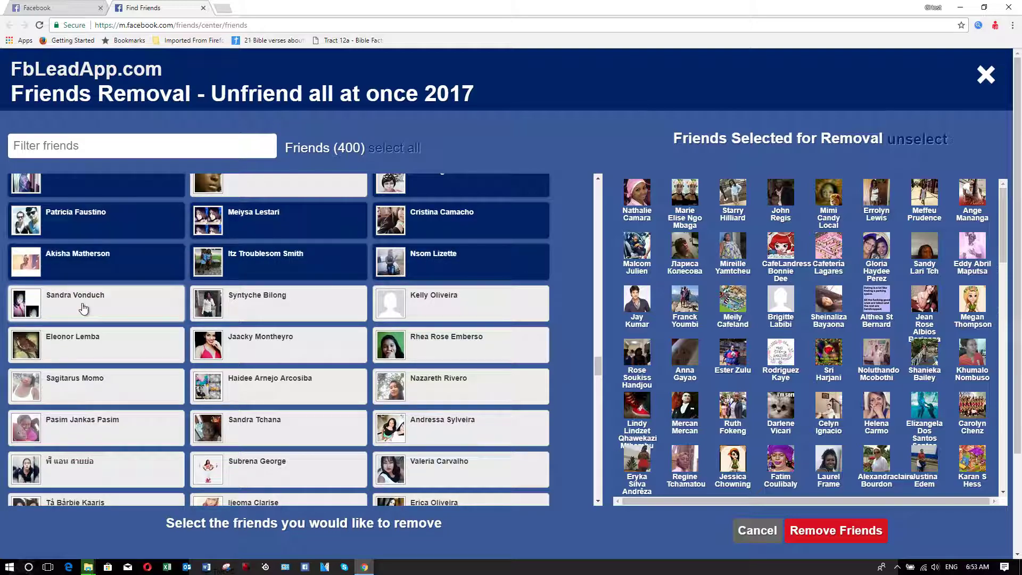
left_click(83, 308)
left_click(272, 314)
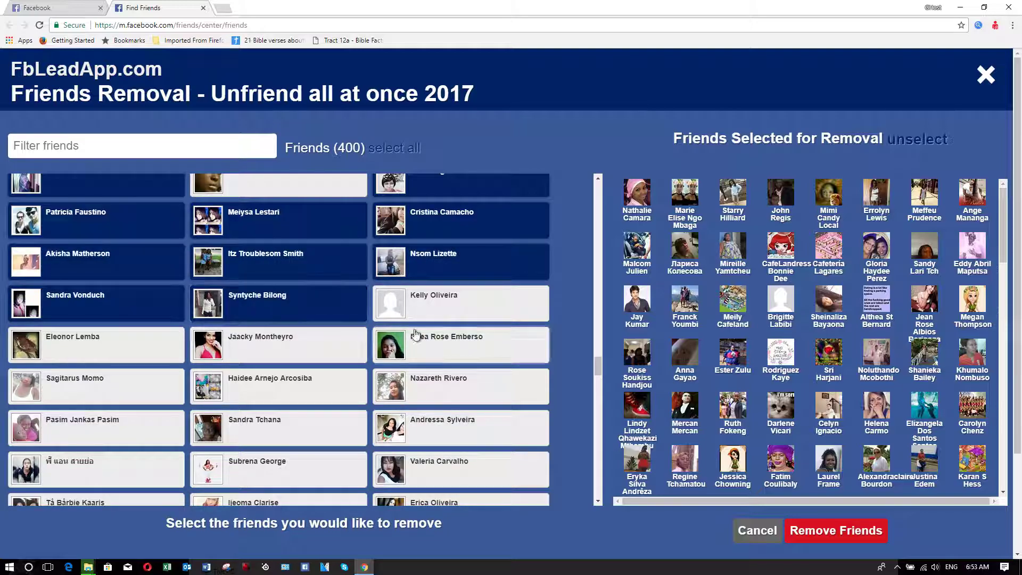
left_click(463, 321)
Select all nine friends in the three rows directly below the row with the blank default profile picture
left_click(455, 342)
left_click(307, 343)
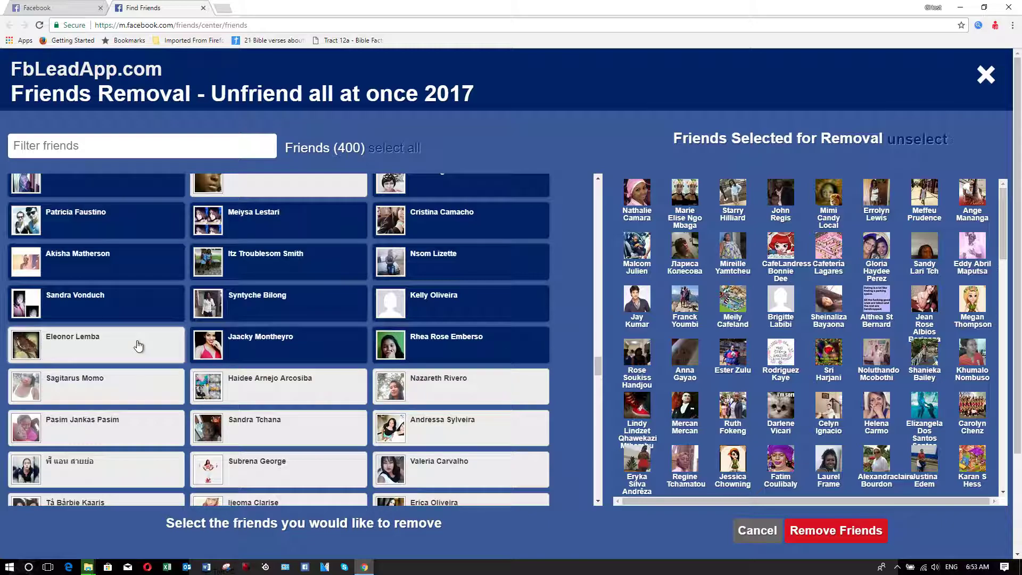
left_click(133, 349)
left_click(91, 379)
left_click(283, 396)
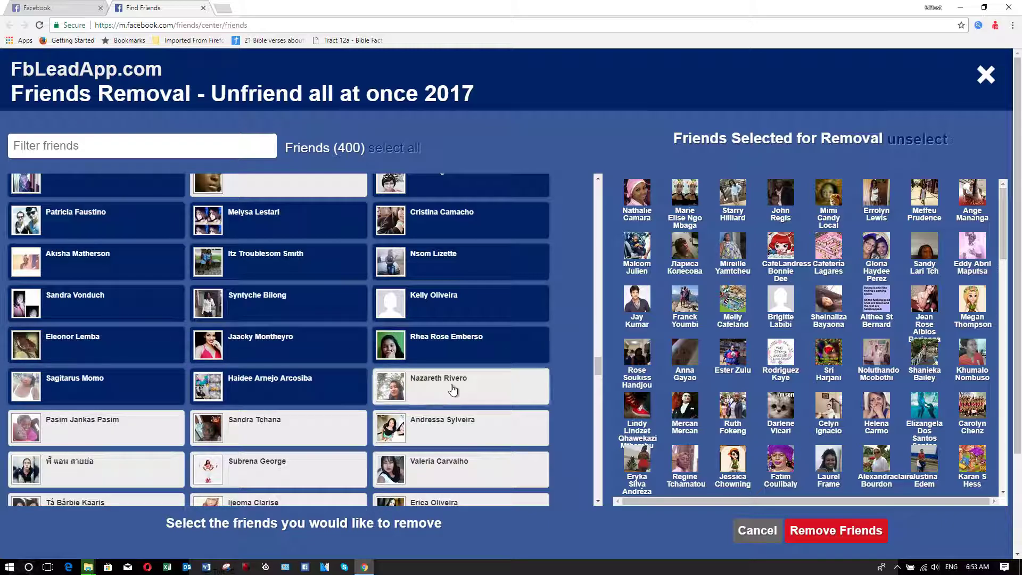
left_click(458, 391)
left_click(452, 432)
left_click(261, 431)
left_click(182, 437)
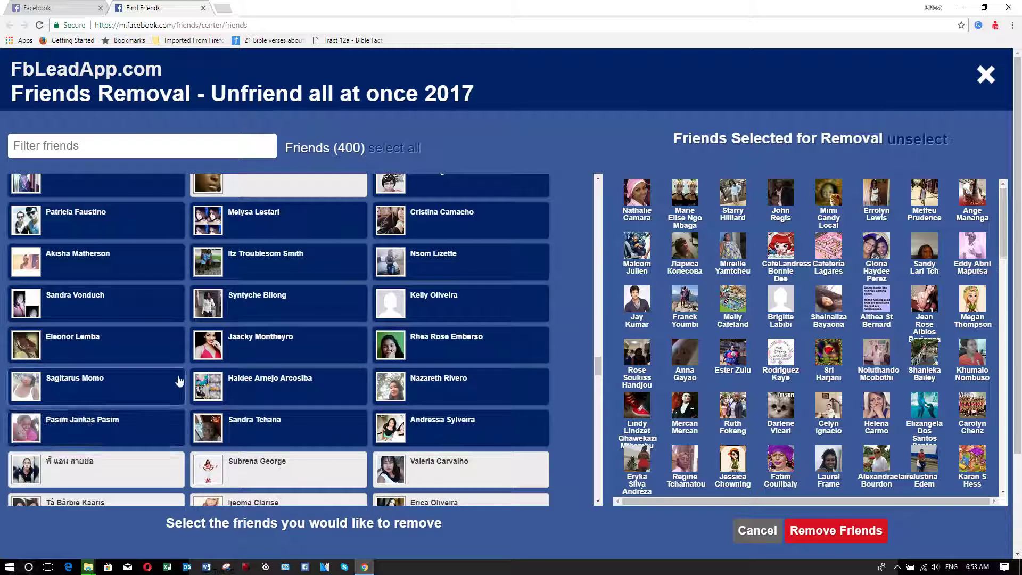
Select all six friends in the first two unselected rows, starting with the row whose first name is in Thai script
scroll(178, 381, "down", 3)
left_click(121, 305)
left_click(287, 319)
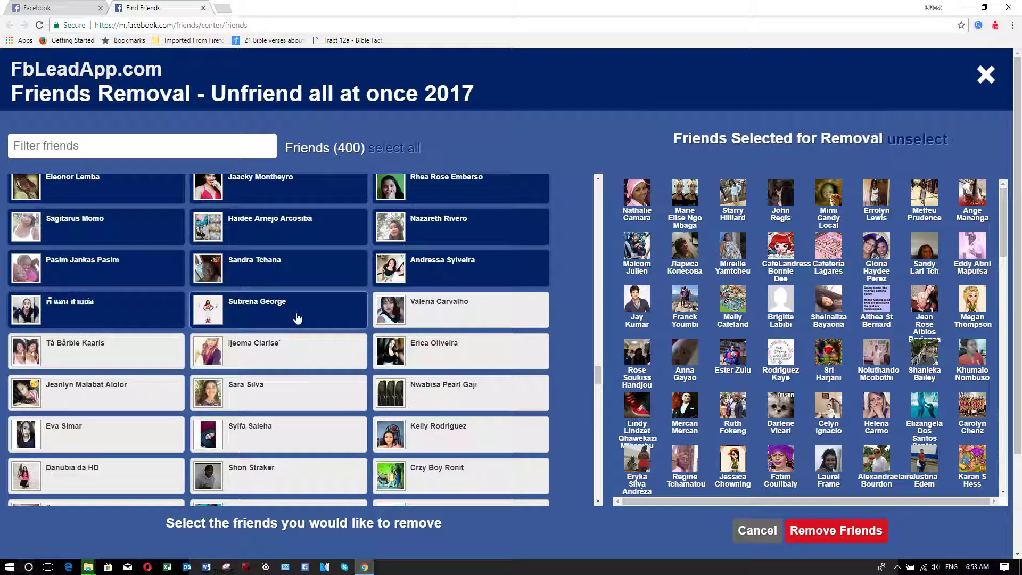
left_click(447, 322)
left_click(445, 358)
left_click(239, 360)
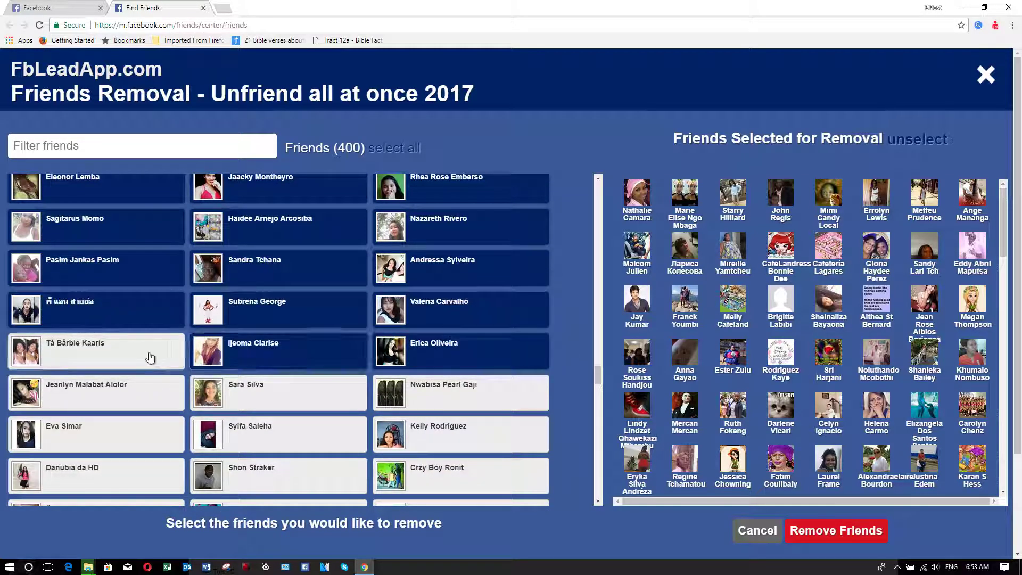
left_click(151, 356)
Select all six friends in the next two rows, plus the first and third friends in the row beneath them
left_click(116, 391)
left_click(263, 402)
left_click(449, 390)
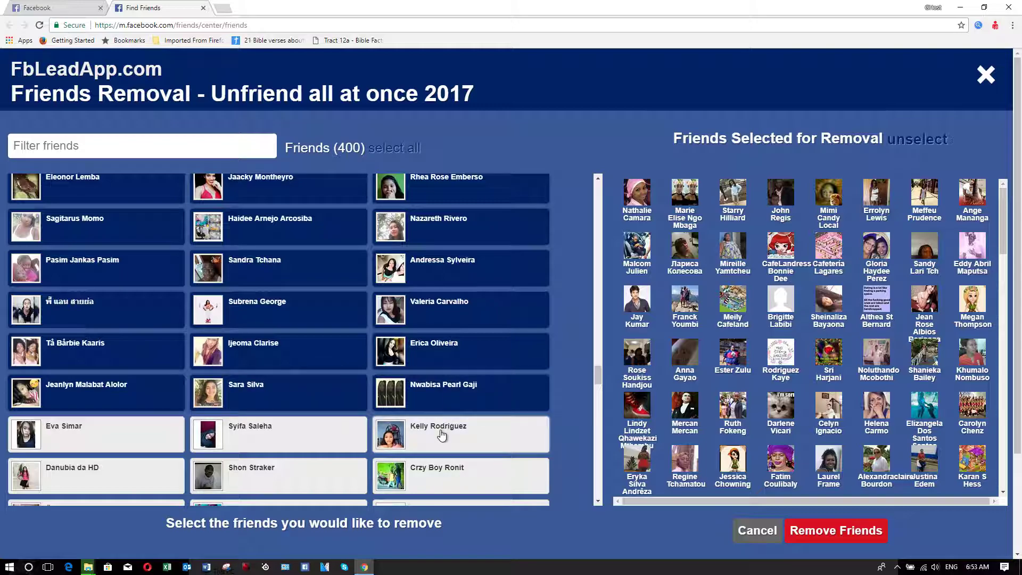
left_click(442, 427)
left_click(313, 440)
left_click(143, 440)
left_click(167, 484)
left_click(298, 483)
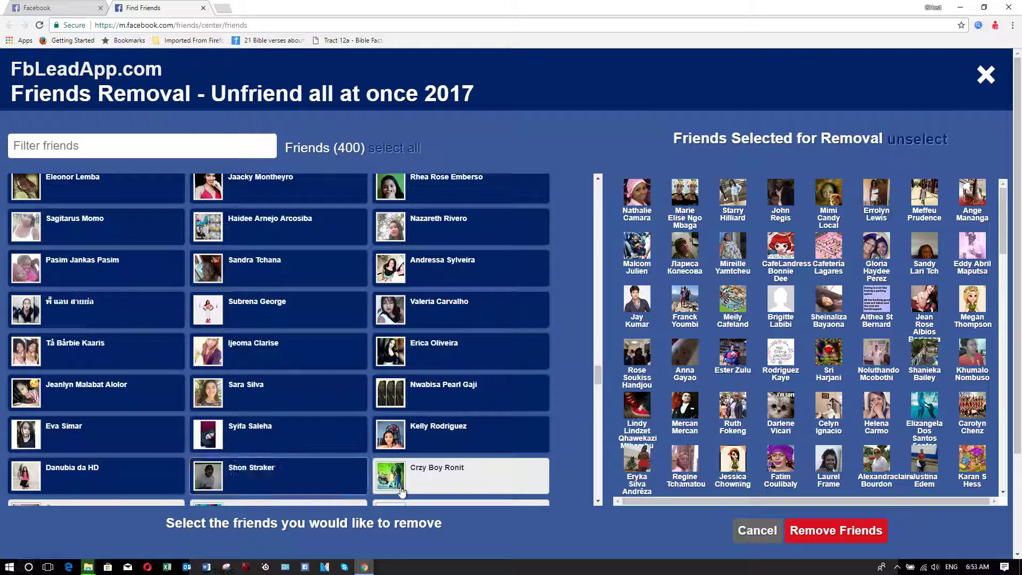
left_click(427, 482)
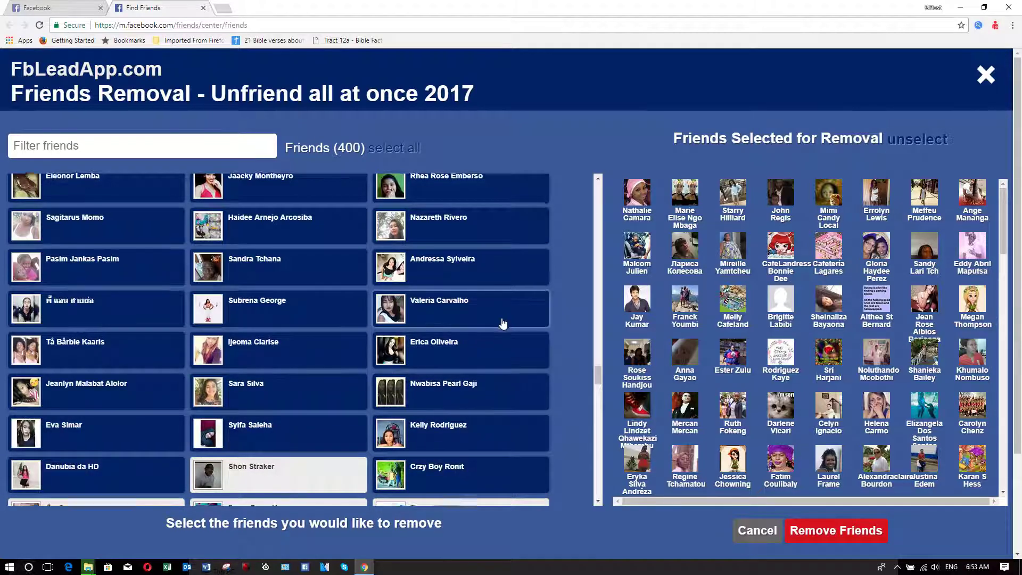
Select all six friends in the two rows directly below the row whose middle friend is left unselected
scroll(496, 302, "down", 5)
left_click(480, 248)
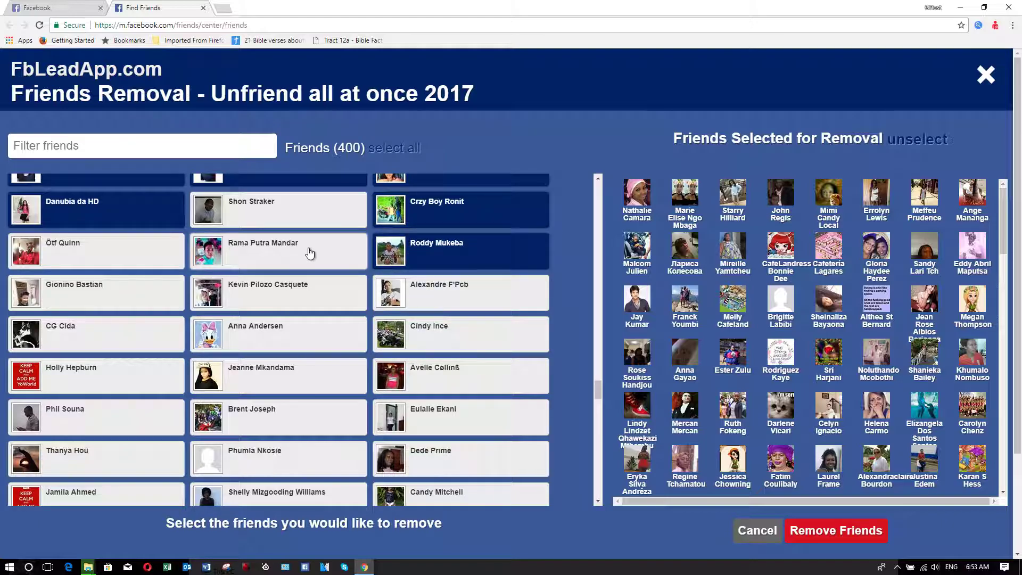
left_click(315, 254)
left_click(115, 257)
left_click(122, 297)
left_click(330, 296)
left_click(463, 301)
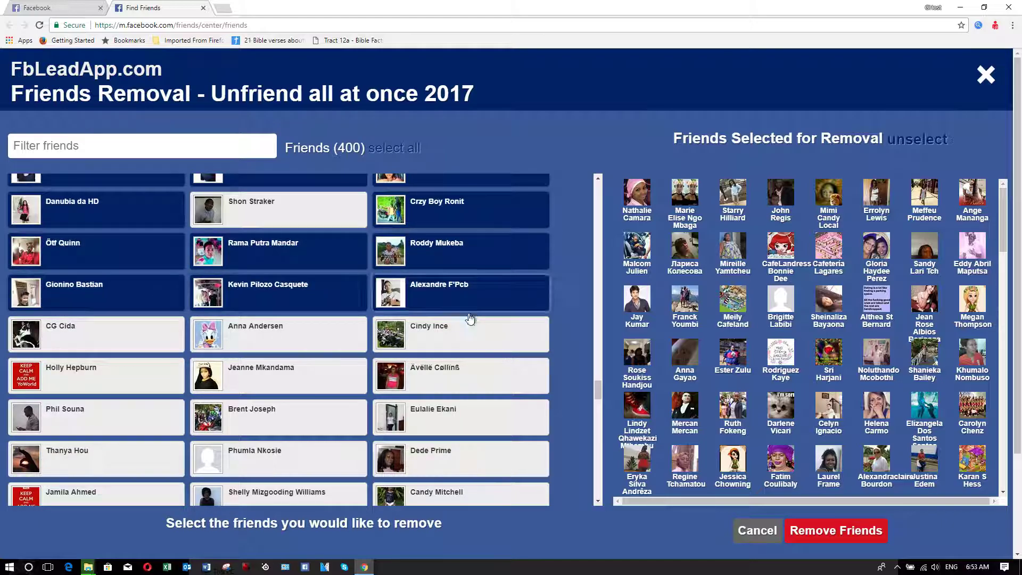
Select every friend in the row with the cartoon duck picture and in the row beginning with the red Keep Calm picture
left_click(474, 343)
left_click(266, 340)
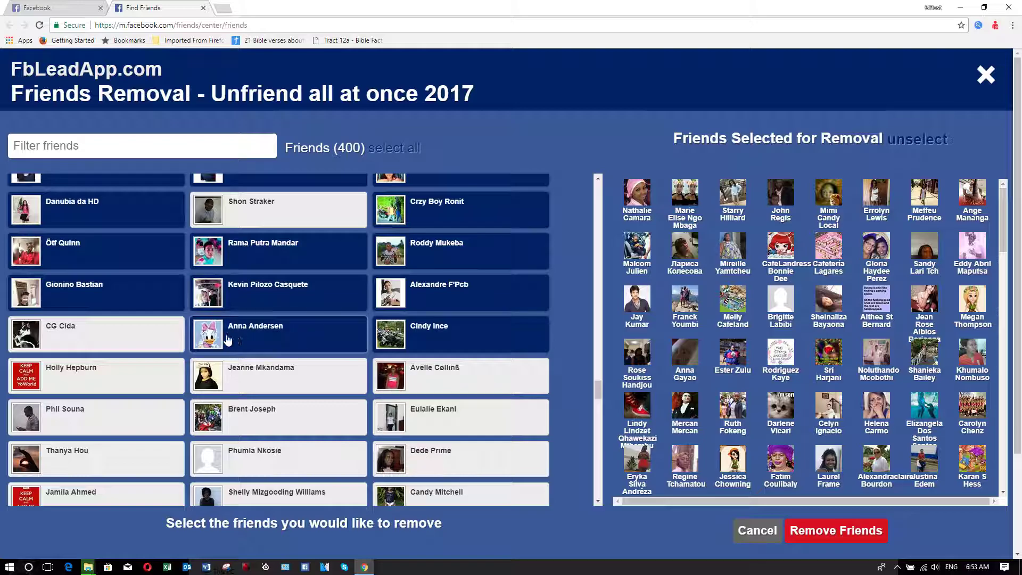
left_click(280, 337)
left_click(105, 334)
left_click(251, 338)
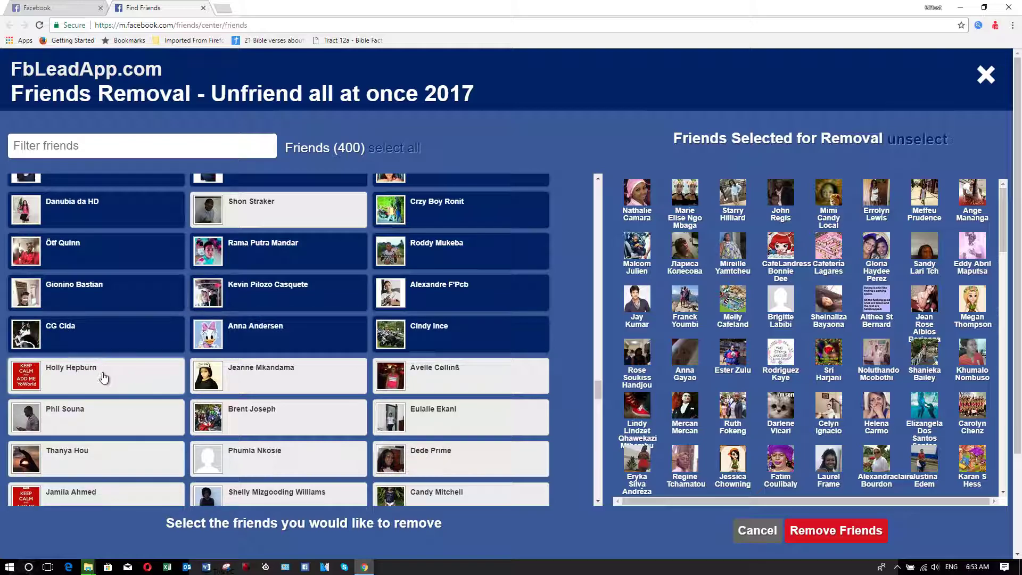
left_click(102, 376)
left_click(290, 380)
left_click(436, 378)
Select all three friends in the row with the blank default picture in the middle and the full row directly above it
left_click(433, 413)
left_click(277, 418)
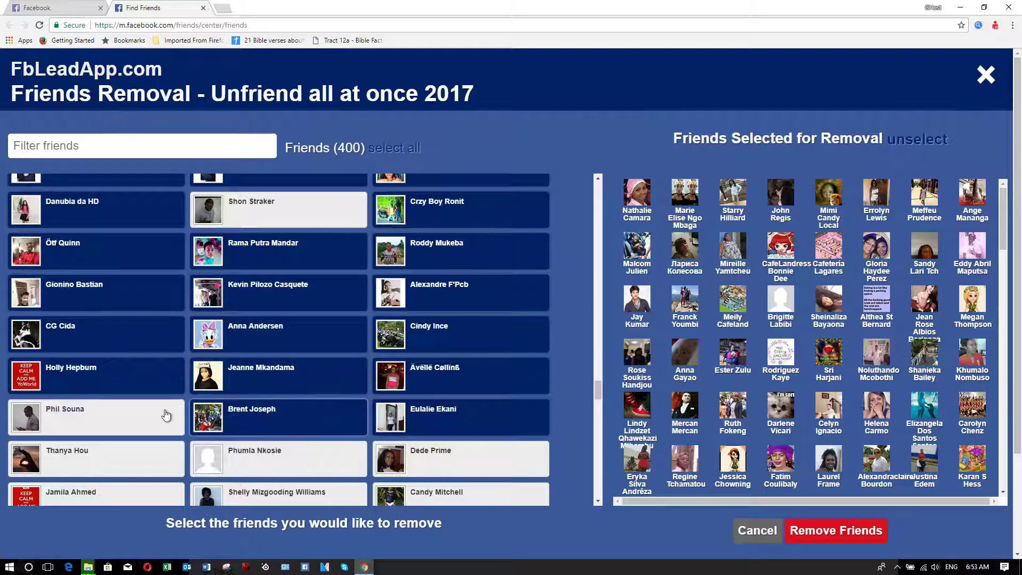
left_click(128, 426)
left_click(171, 464)
left_click(295, 463)
left_click(456, 467)
Select all six friends in the row beginning with the second red Keep Calm picture and the row directly beneath it
scroll(513, 340, "down", 4)
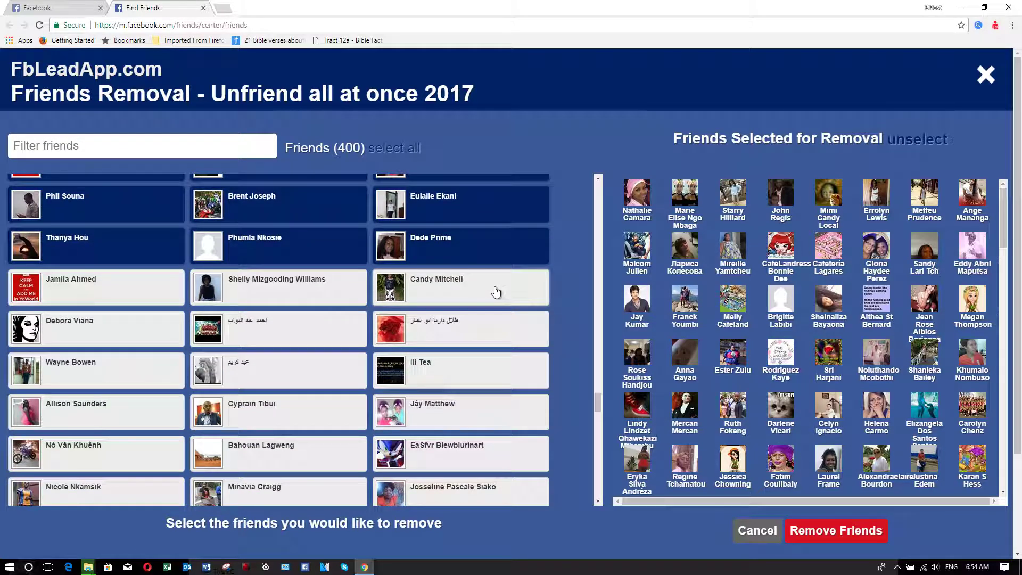
left_click(325, 290)
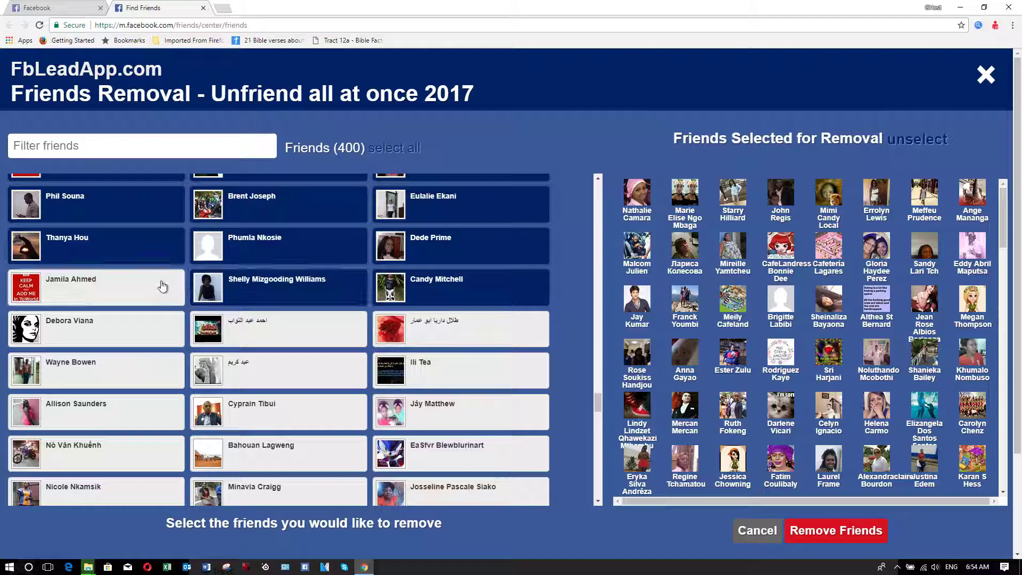
left_click(122, 282)
left_click(165, 331)
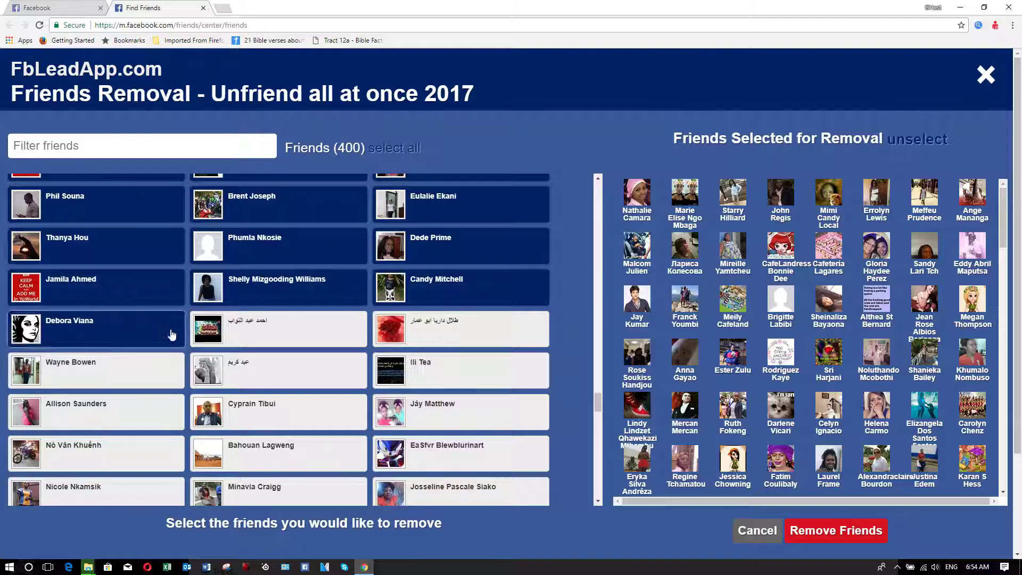
left_click(277, 338)
left_click(503, 334)
Select all six friends in the two rows directly below the row beginning with the black-and-white face drawing
left_click(472, 359)
left_click(265, 365)
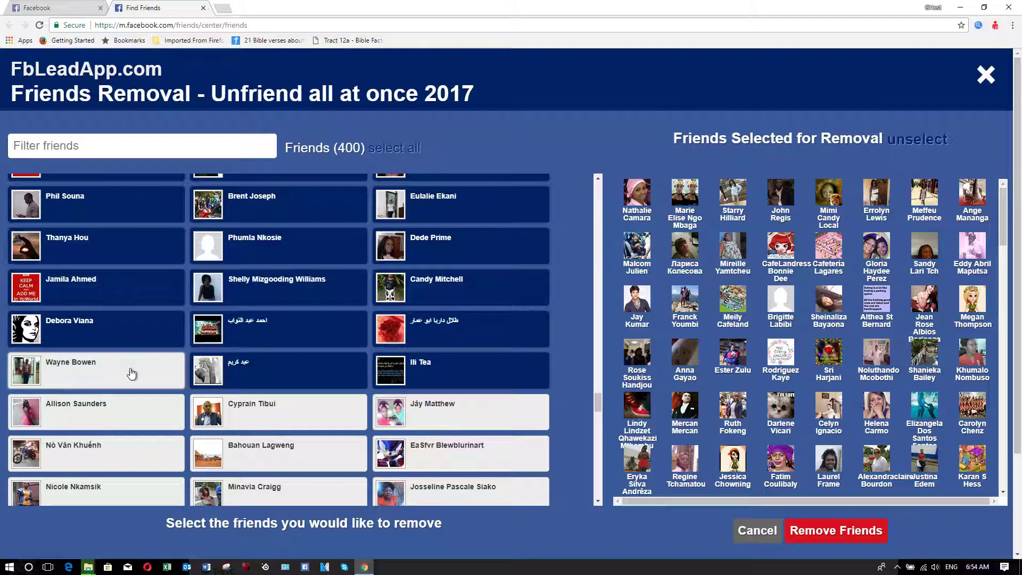
left_click(130, 372)
left_click(115, 410)
left_click(261, 423)
left_click(517, 413)
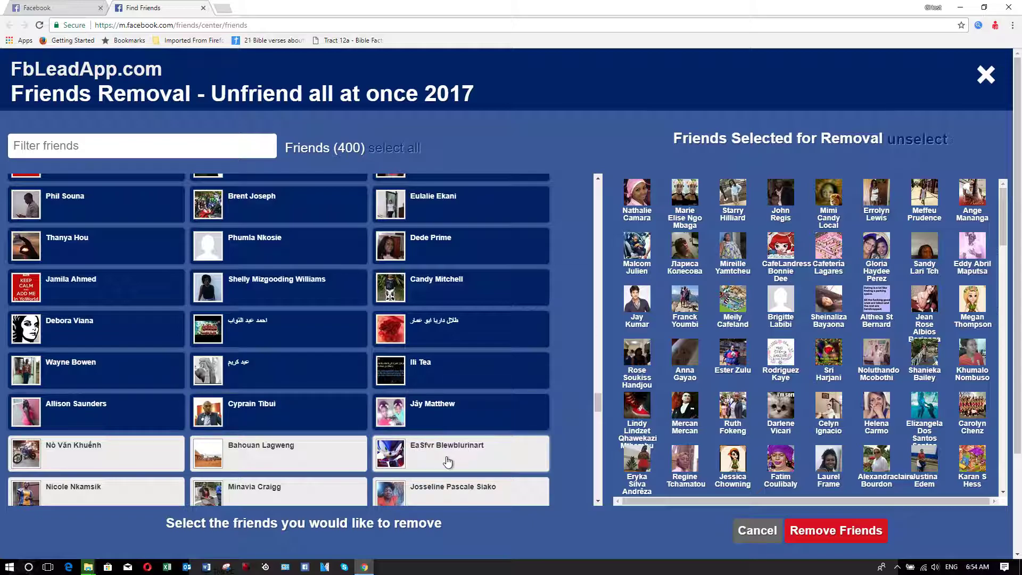
Select the full row beginning with the motorcycle picture, plus the first and third friends in the row beneath it
left_click(457, 458)
left_click(277, 453)
left_click(158, 448)
scroll(338, 285, "down", 4)
left_click(147, 296)
left_click(426, 293)
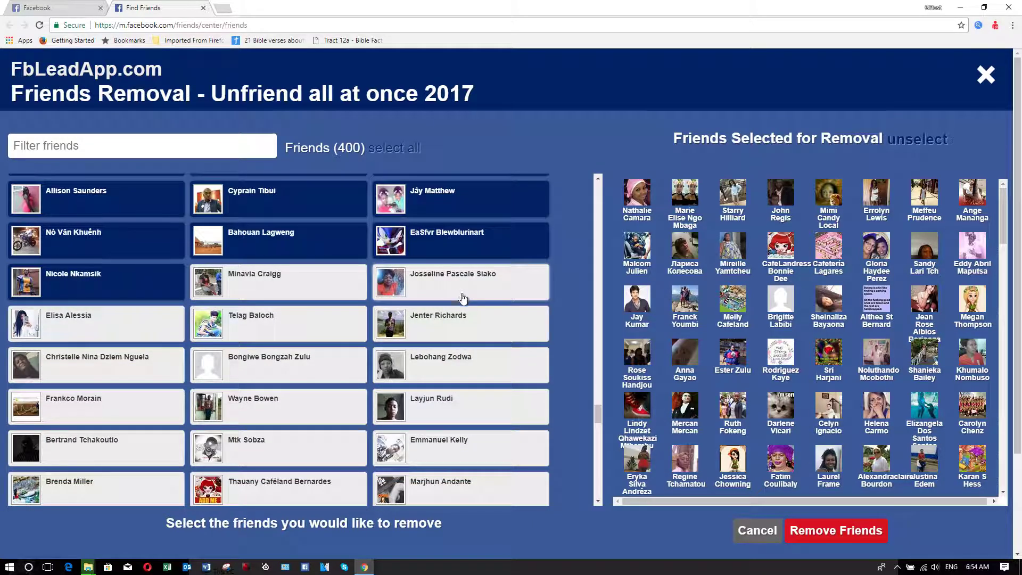
Select the first two friends in the next row, plus the full row beneath it with the blank default picture in the middle
left_click(461, 332)
left_click(461, 331)
left_click(235, 336)
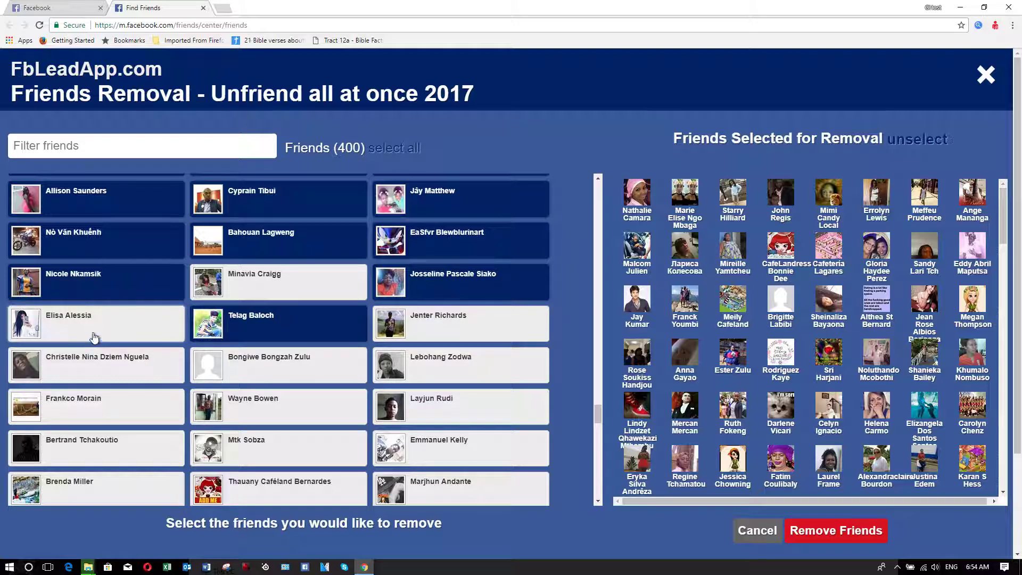
left_click(92, 339)
left_click(92, 364)
left_click(255, 380)
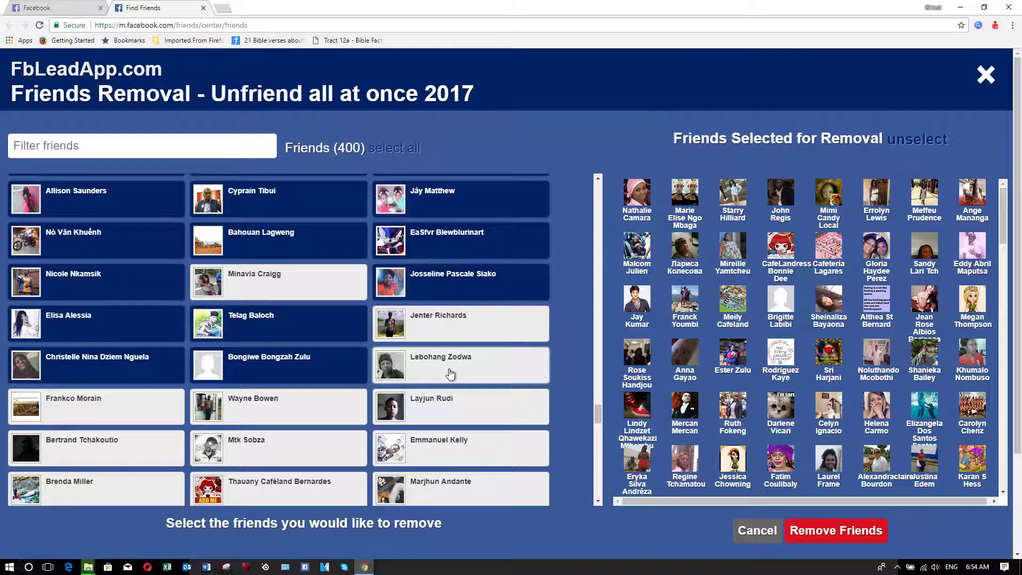
left_click(451, 373)
Select the full row beginning with the landscape picture and the full row beneath it, plus the third friend in the following row
left_click(458, 409)
left_click(277, 409)
left_click(96, 409)
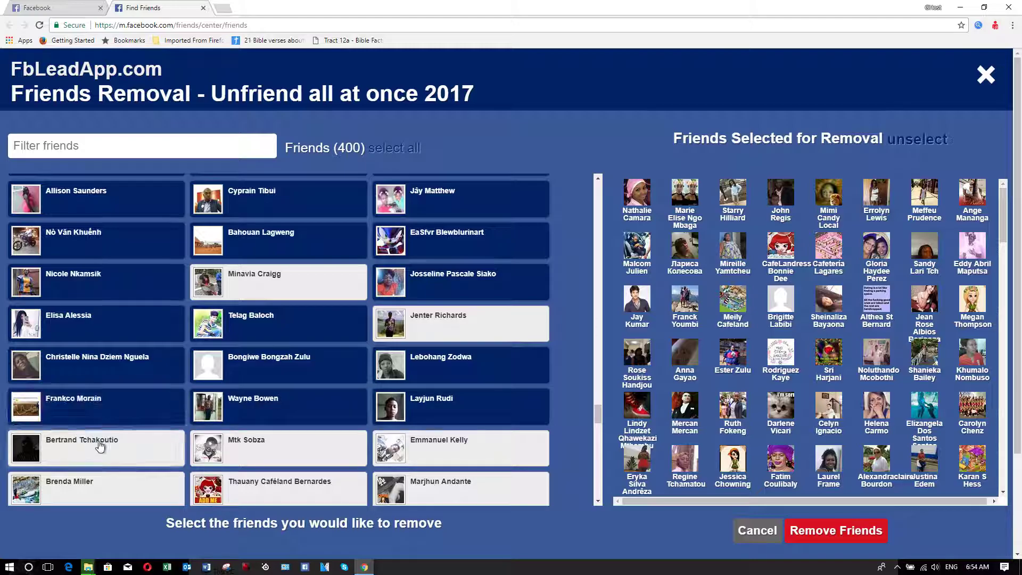
left_click(99, 447)
left_click(261, 448)
scroll(463, 391, "down", 4)
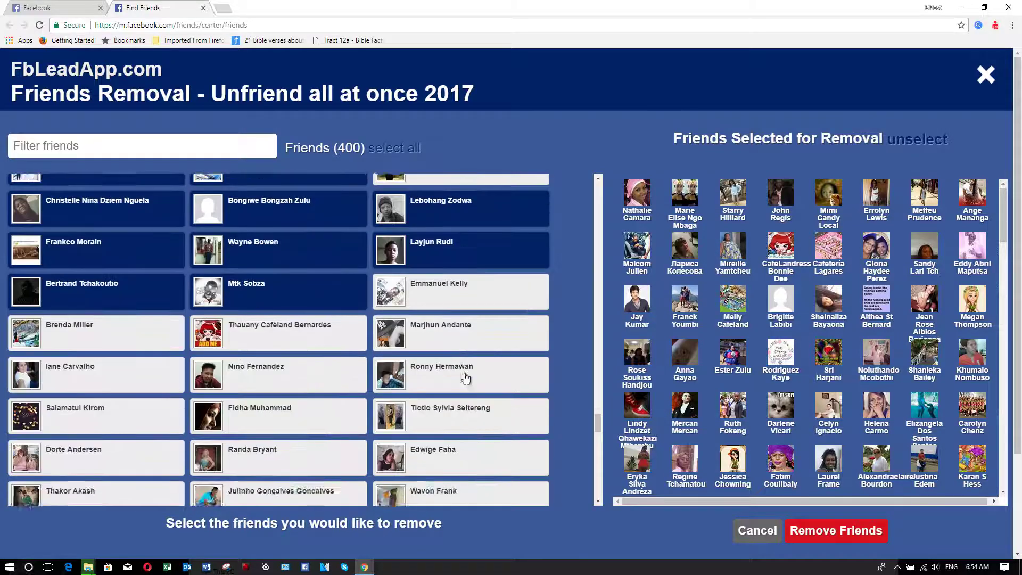
left_click(470, 284)
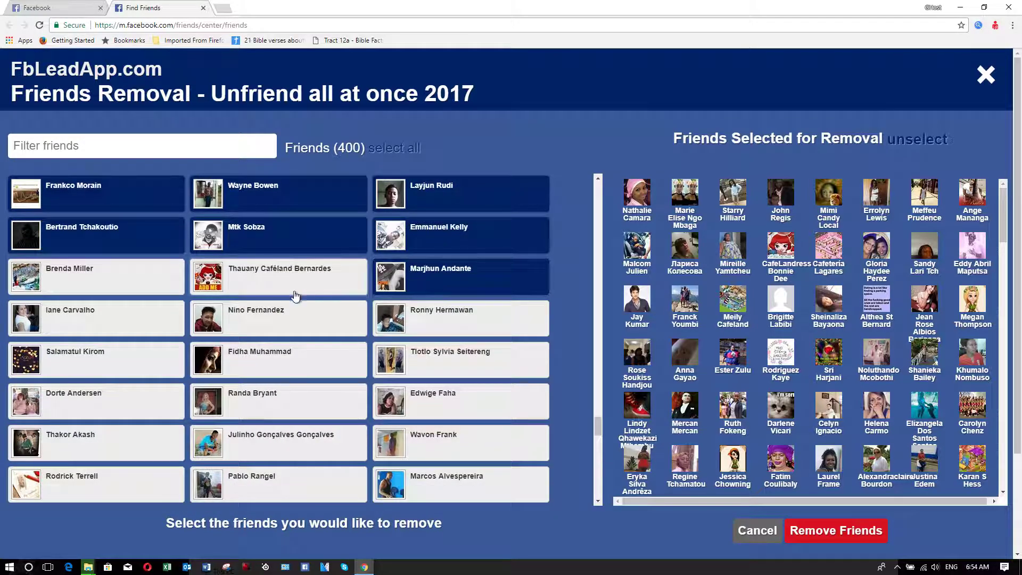
Select the remaining two friends in the row with the red Add Me picture and all three friends in the row beneath it
left_click(294, 296)
left_click(136, 288)
left_click(122, 321)
left_click(226, 317)
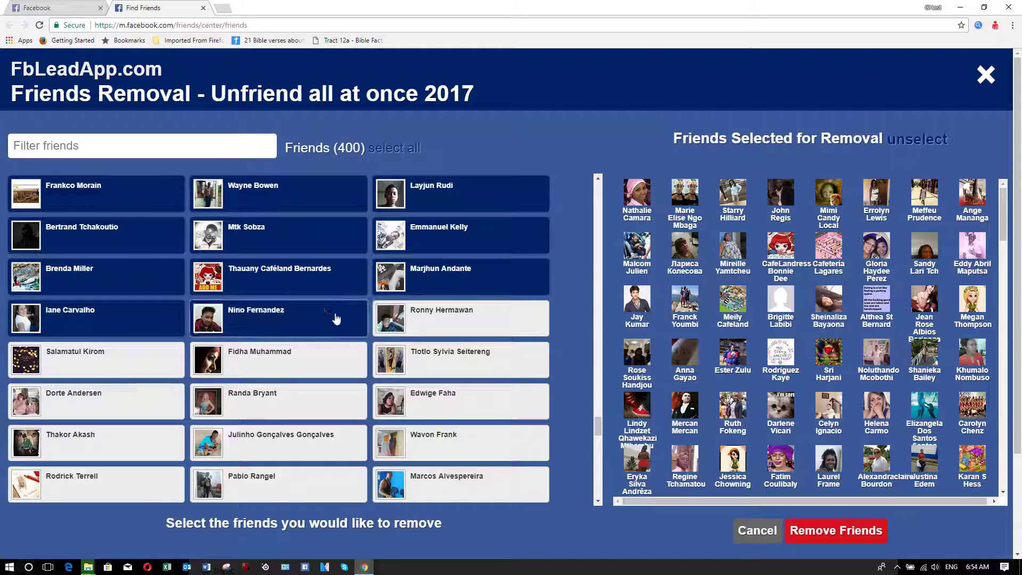
left_click(448, 324)
Select all six friends in the next two unselected rows for removal
left_click(449, 366)
left_click(224, 367)
left_click(104, 372)
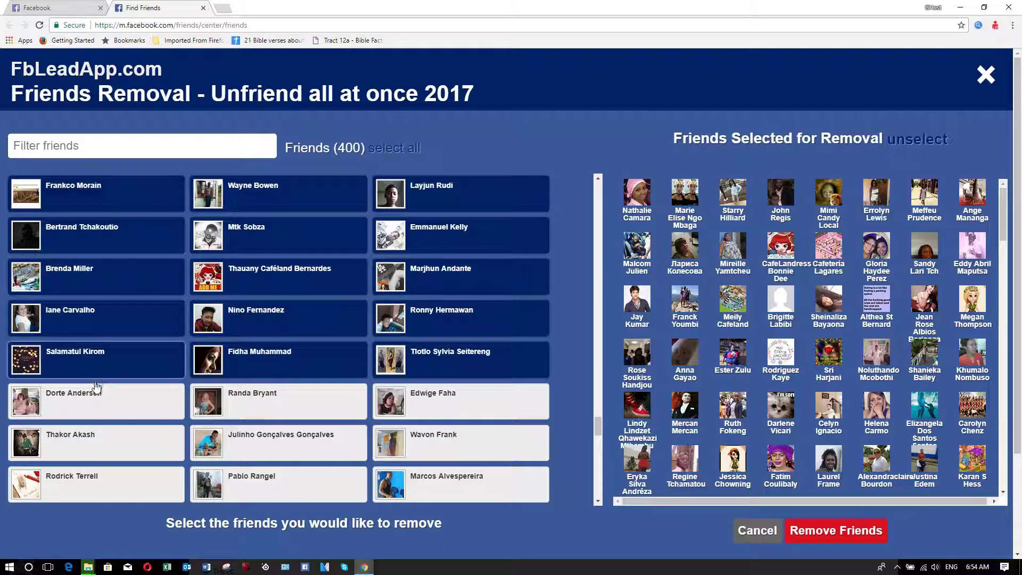
left_click(196, 410)
left_click(445, 408)
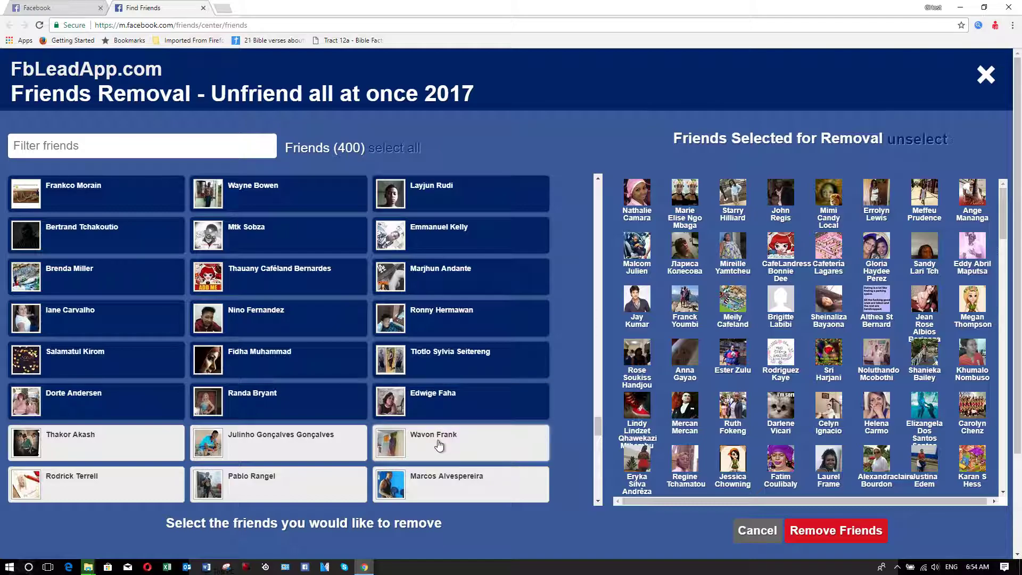
Select the first two friends in the next row and all three friends in the row beneath it
left_click(323, 448)
left_click(119, 446)
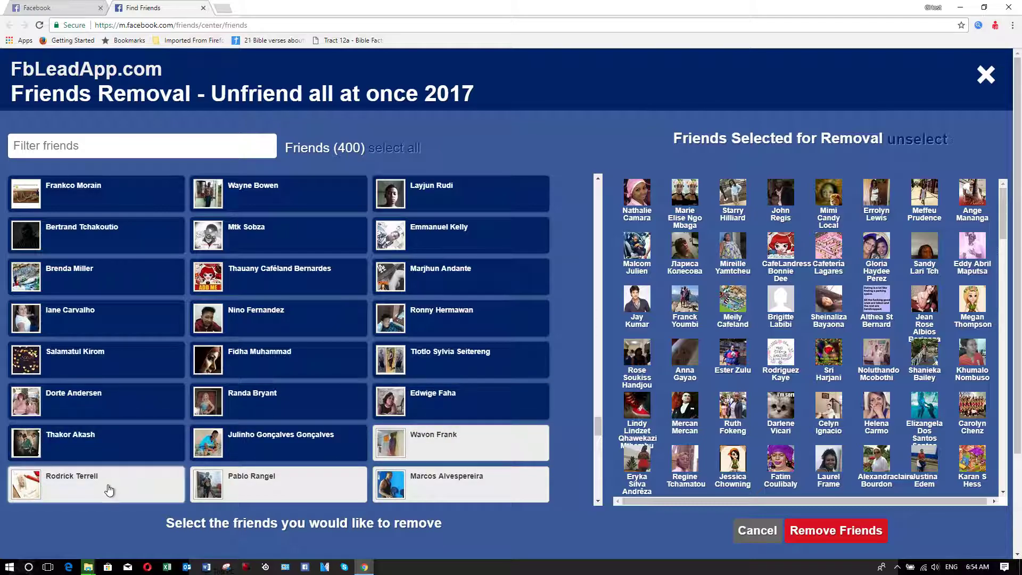
left_click(109, 489)
left_click(262, 491)
left_click(447, 490)
Select all three friends in the first unselected row, which has an Arabic-script name in the third column
scroll(427, 365, "down", 4)
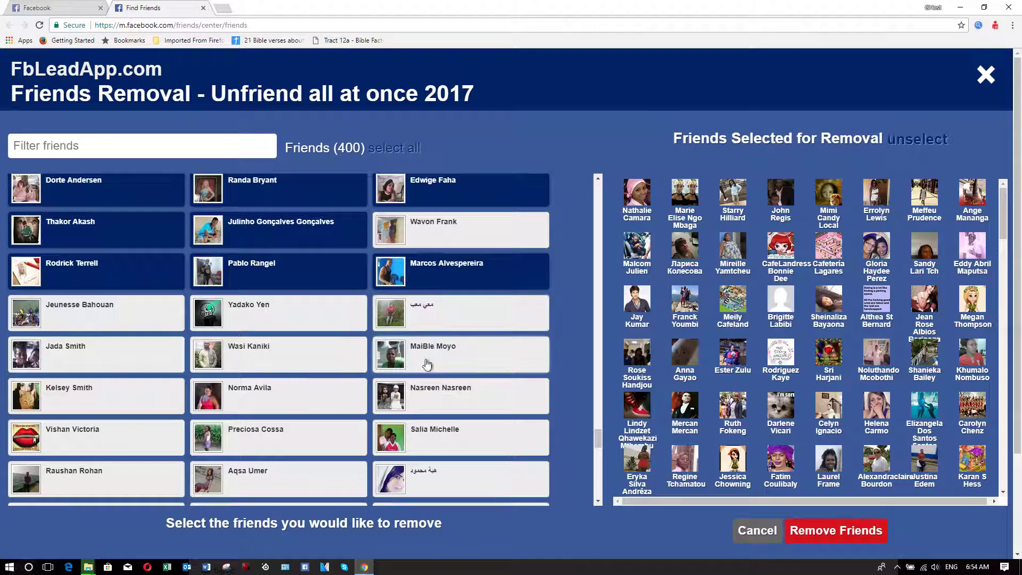
left_click(464, 319)
left_click(327, 321)
left_click(72, 324)
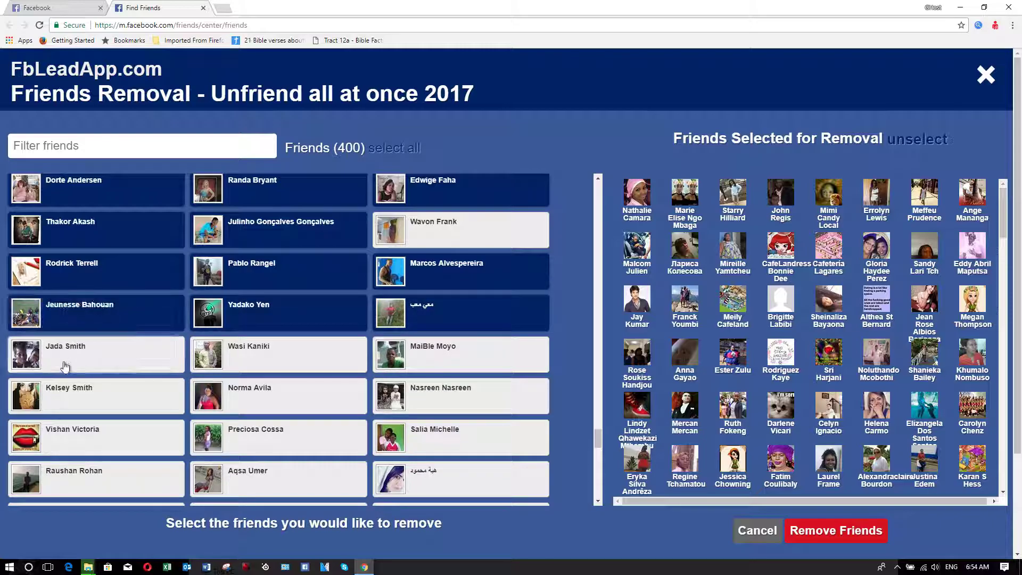
Select the full row directly above the red lips picture, plus the second and third friends in the row above that
left_click(83, 394)
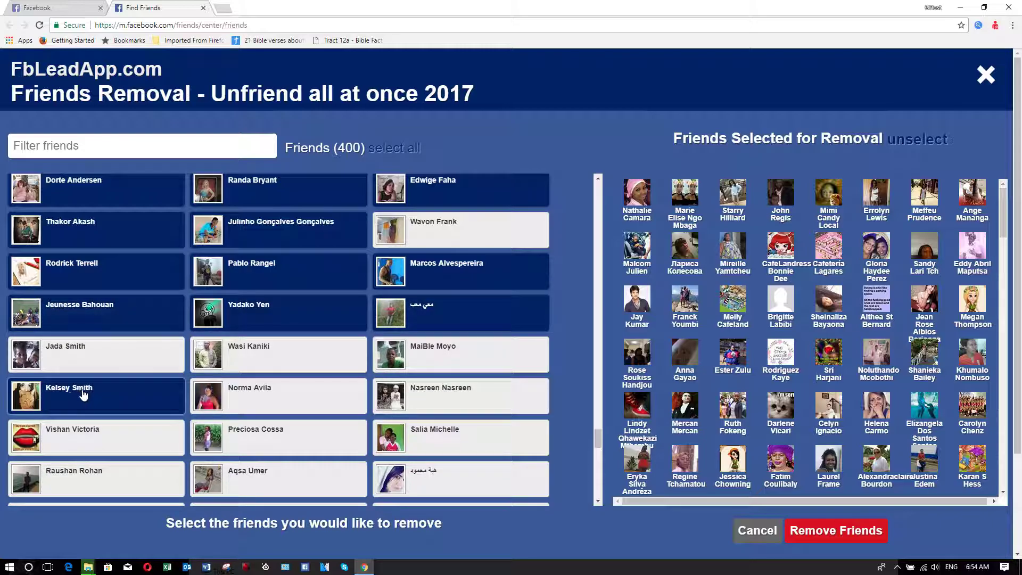
left_click(275, 401)
left_click(278, 364)
left_click(446, 366)
left_click(450, 393)
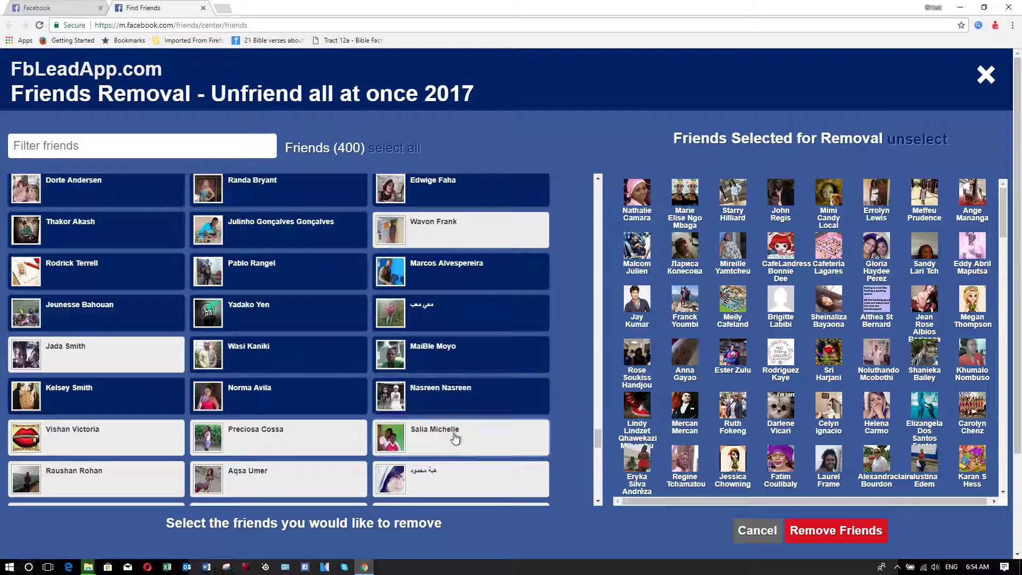
Select all six friends in the row beginning with the red lips picture and the row directly beneath it
left_click(455, 437)
left_click(336, 436)
left_click(149, 442)
left_click(114, 477)
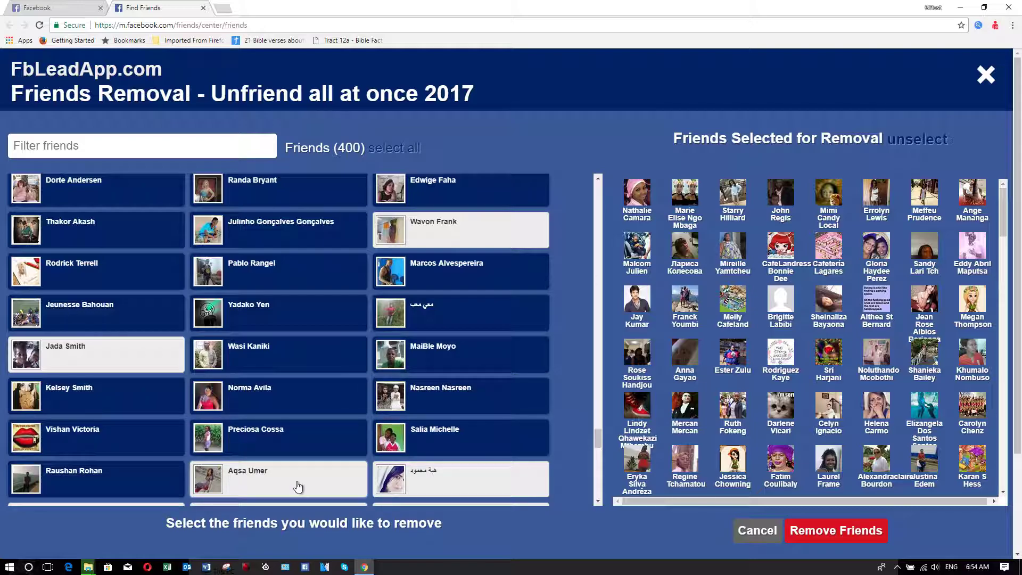
left_click(312, 487)
left_click(449, 483)
Select the seven unselected friends in the third column of the next seven rows for removal
scroll(468, 383, "down", 5)
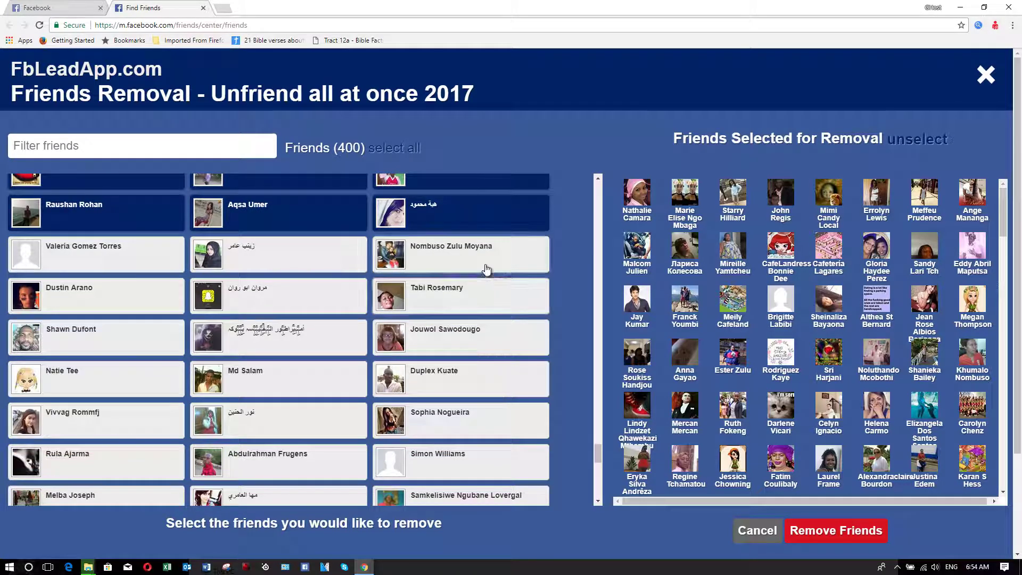
left_click(487, 267)
left_click(462, 297)
left_click(457, 342)
left_click(454, 387)
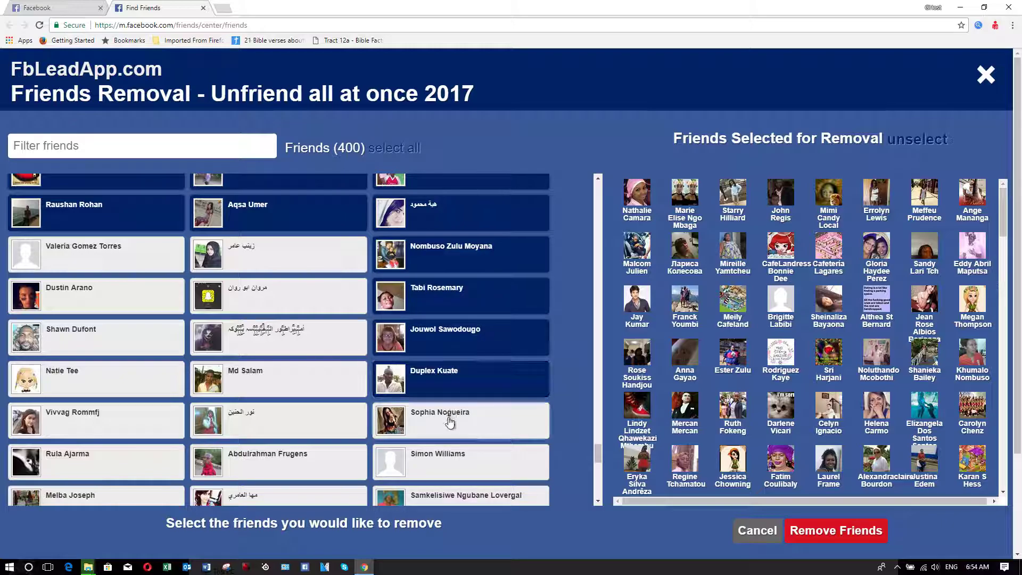
left_click(450, 422)
left_click(446, 462)
left_click(448, 500)
Select the seven friends in the middle column of the same seven rows for removal
left_click(310, 483)
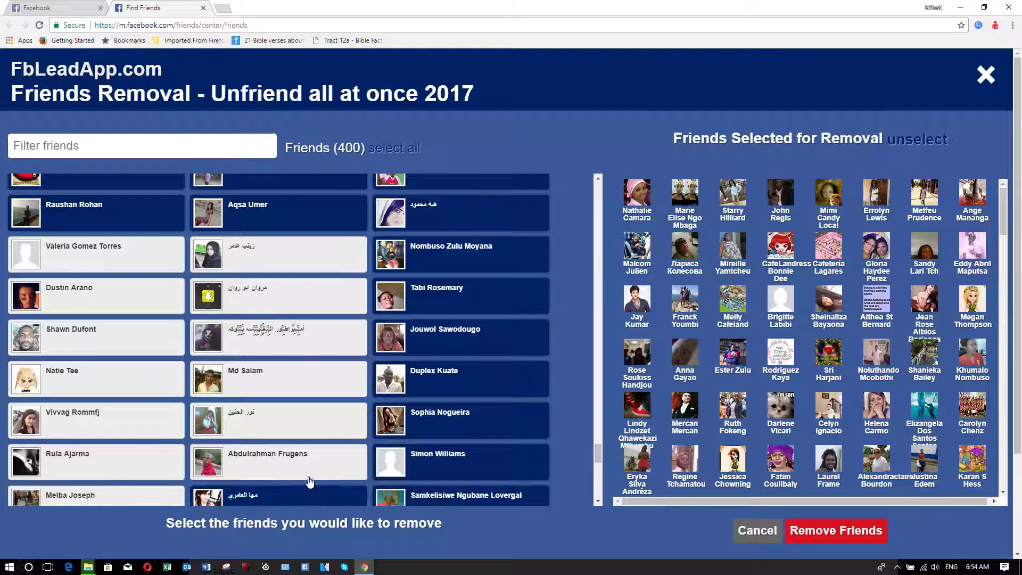
left_click(305, 464)
left_click(300, 421)
left_click(299, 379)
left_click(298, 345)
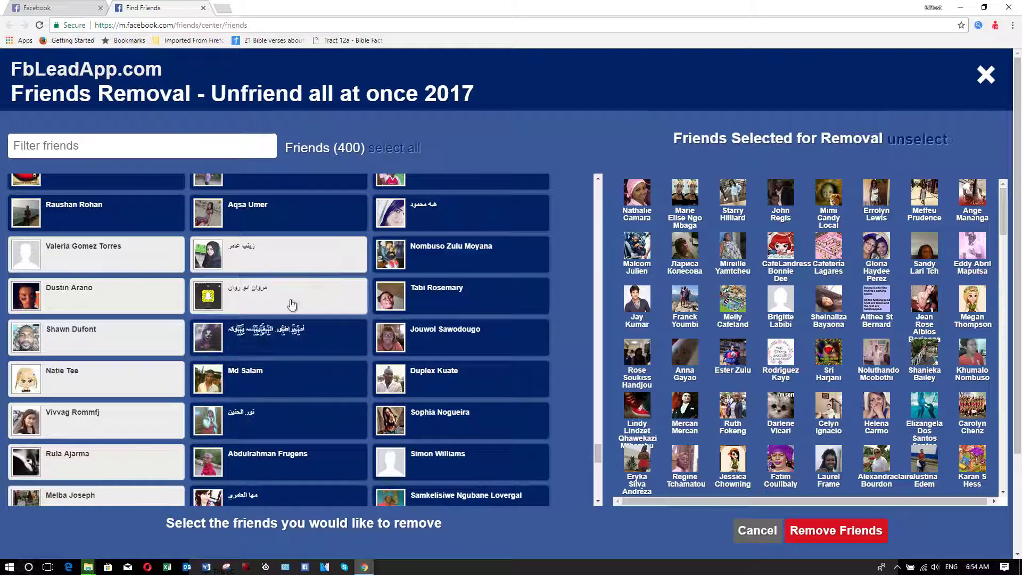
left_click(292, 305)
left_click(285, 261)
Select the seven friends in the first column of the same seven rows for removal
left_click(125, 257)
left_click(109, 296)
left_click(91, 341)
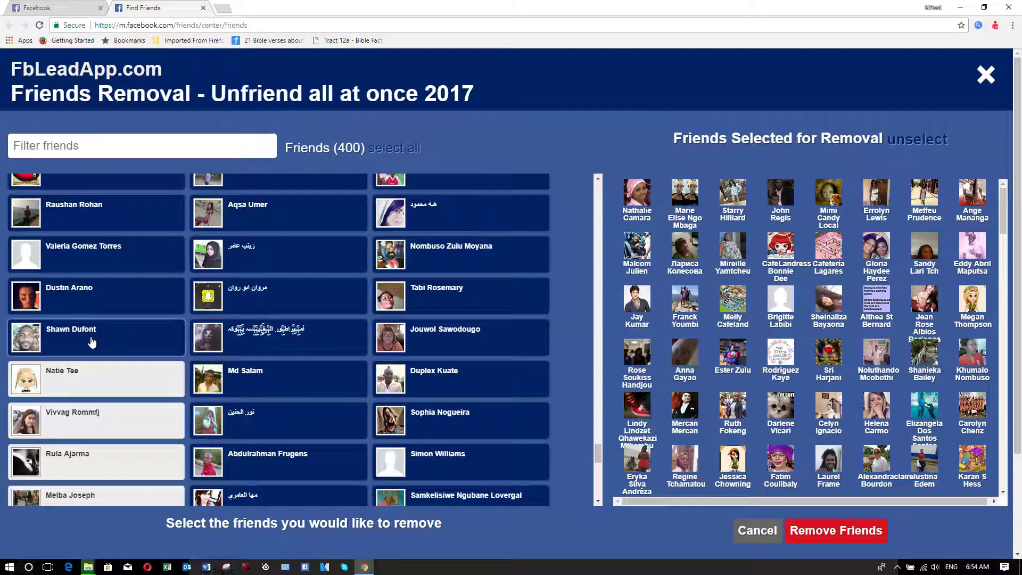
left_click(93, 371)
left_click(87, 426)
left_click(86, 463)
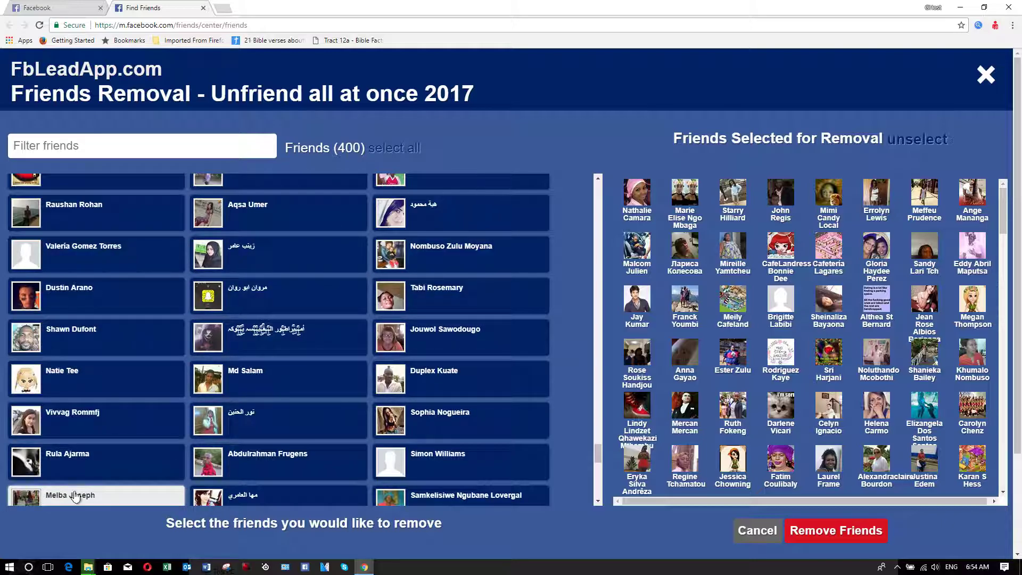
left_click(85, 494)
Select the six friends in the first column of the next six unselected rows for removal
scroll(223, 335, "down", 5)
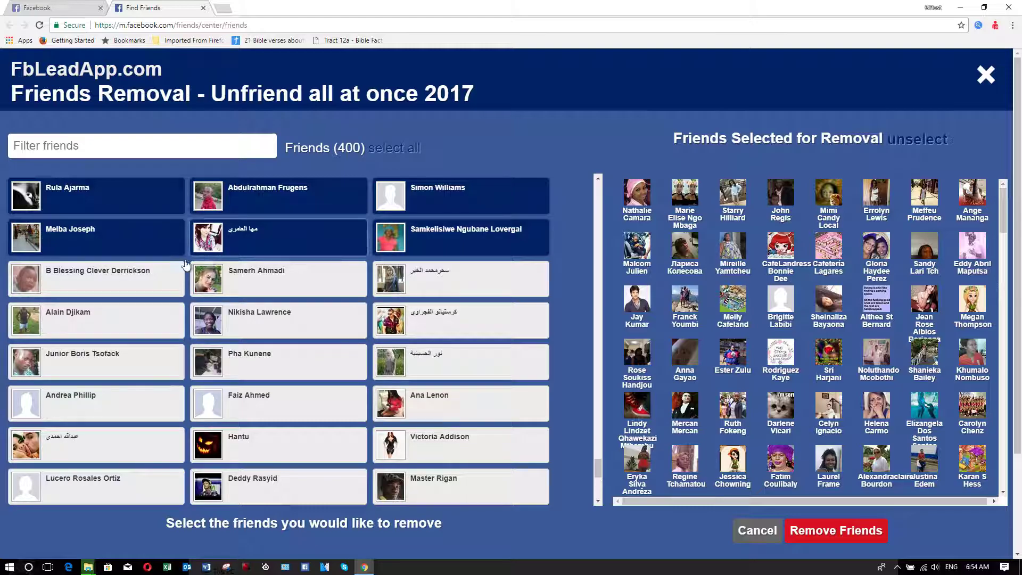
left_click(105, 282)
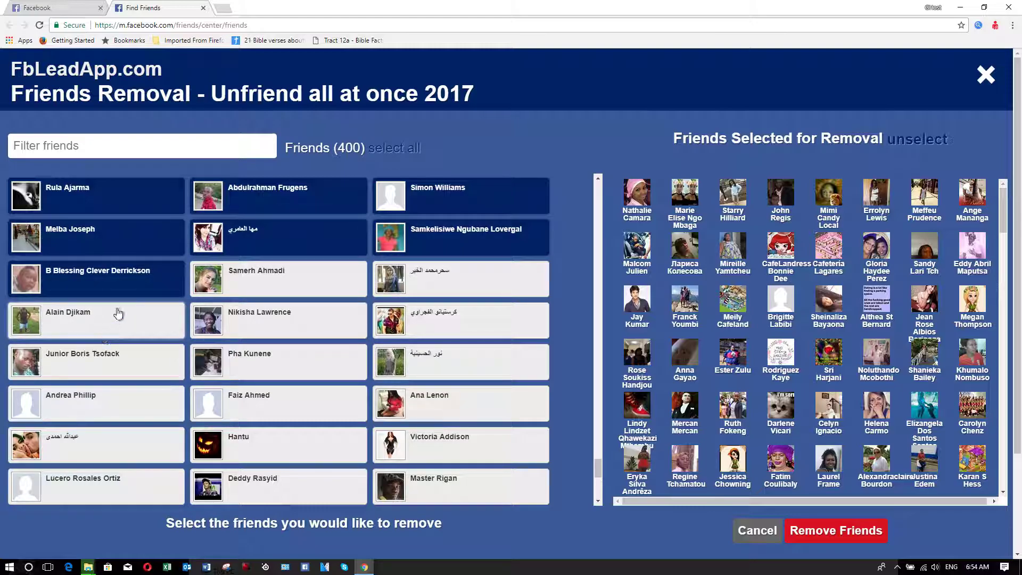
left_click(118, 316)
left_click(101, 358)
left_click(73, 411)
left_click(78, 441)
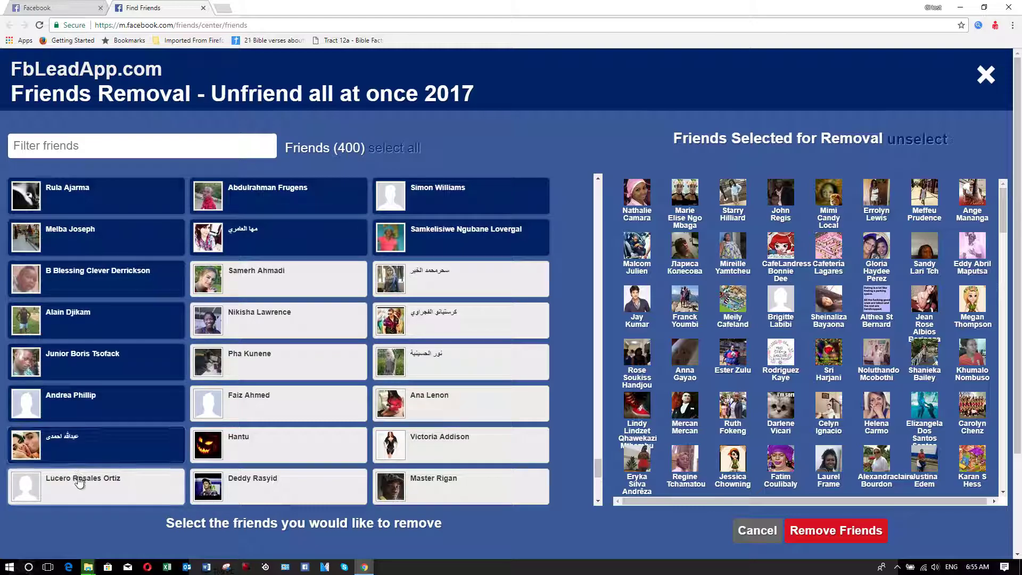
left_click(79, 482)
Select the six friends in the middle column of these rows, from the Halloween pumpkin picture's neighbours up to the first unselected row
left_click(285, 482)
left_click(286, 446)
left_click(290, 405)
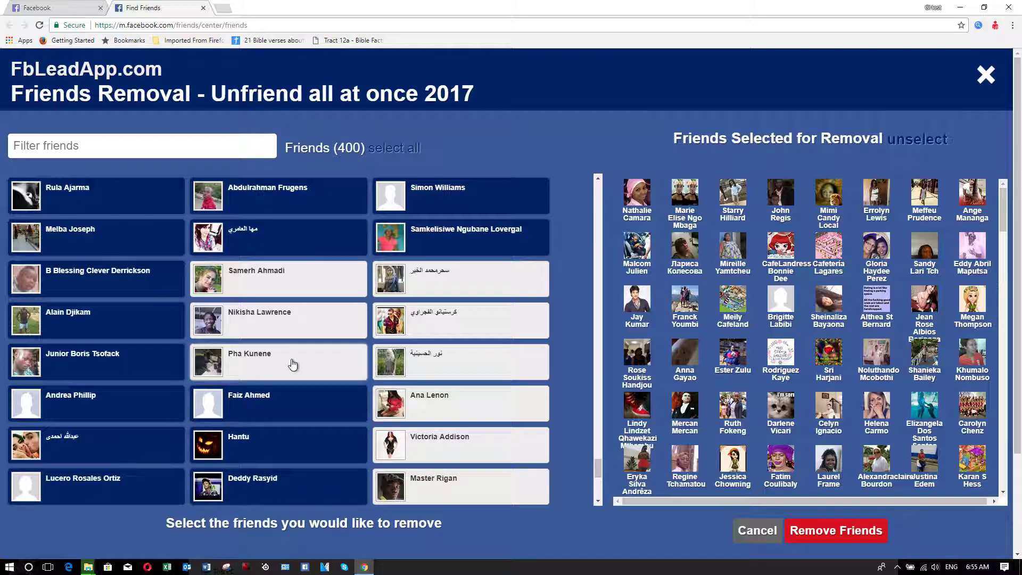
left_click(293, 364)
left_click(296, 320)
left_click(294, 280)
Select the six remaining friends in the third column of these six rows for removal
left_click(450, 287)
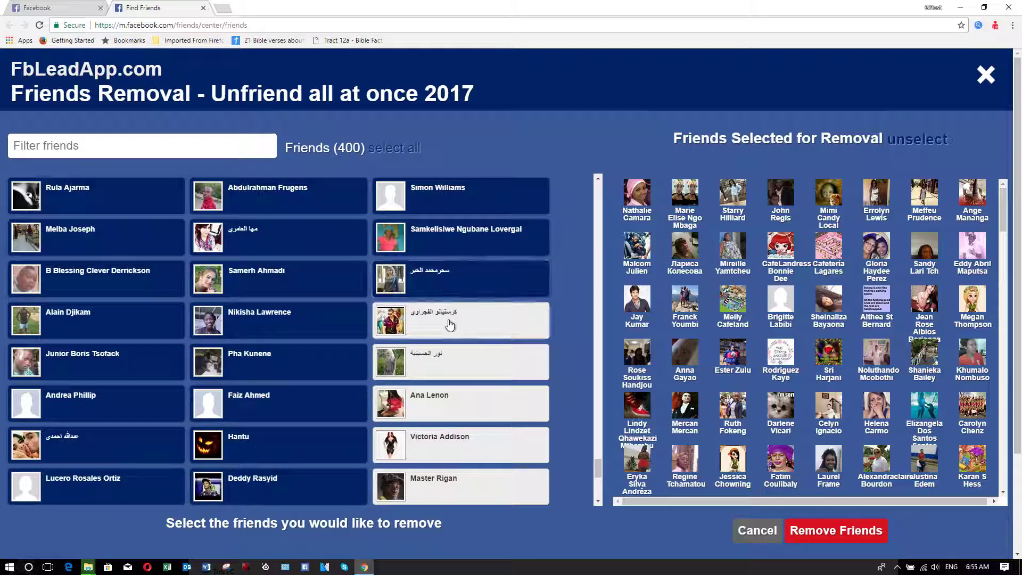
left_click(450, 326)
left_click(442, 356)
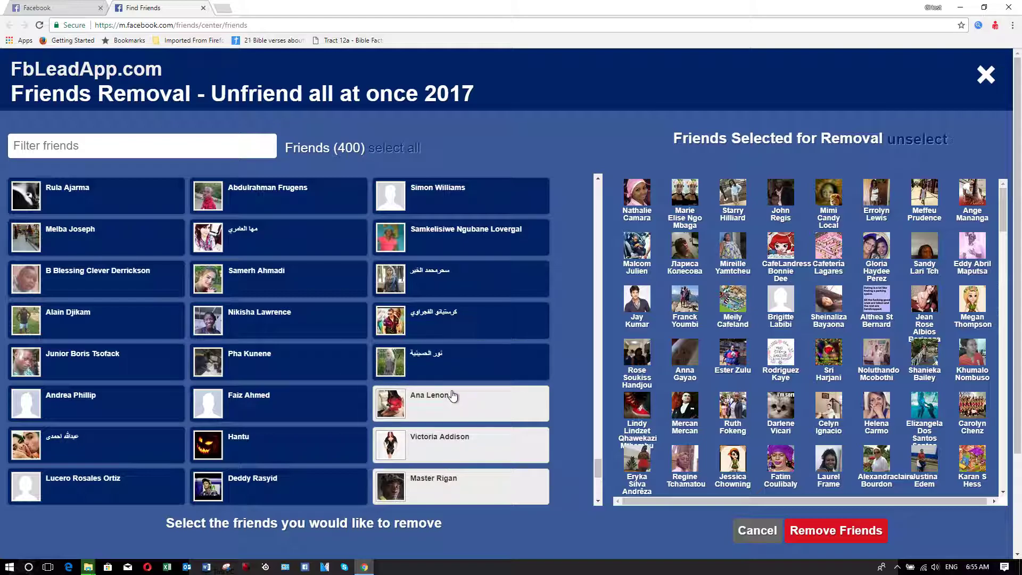
left_click(450, 395)
left_click(456, 438)
scroll(458, 373, "down", 4)
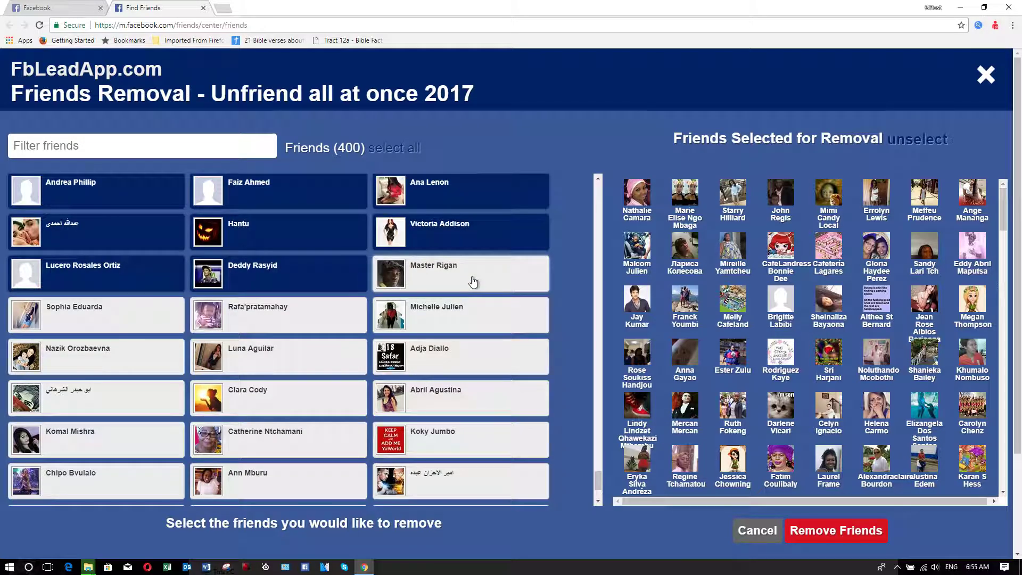
left_click(472, 280)
Select the third-column friends in the next five rows, ending with the row below the red "Keep Calm" picture
left_click(472, 326)
left_click(472, 373)
left_click(472, 406)
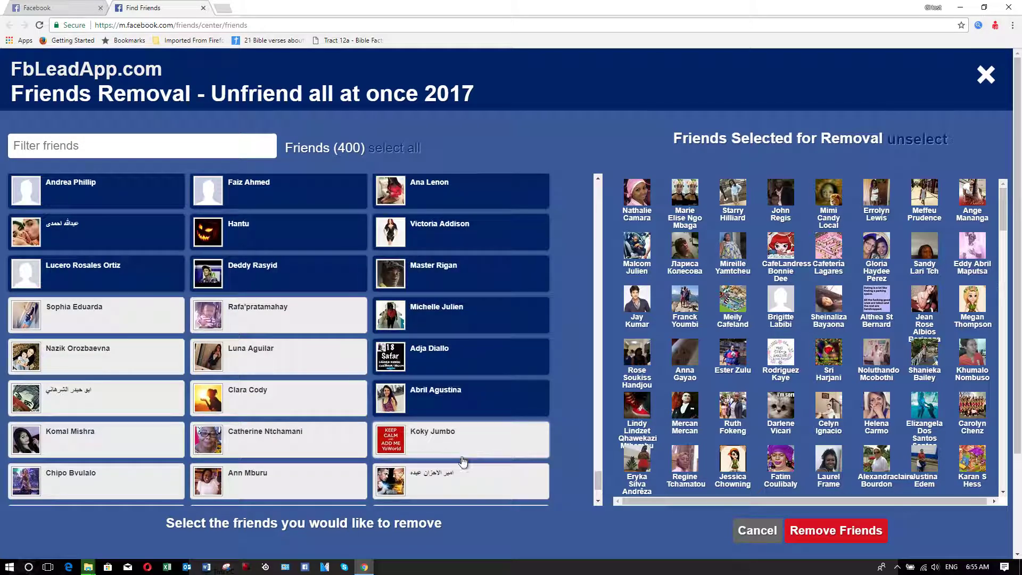
left_click(466, 454)
left_click(463, 482)
Select the five friends in the middle column of the five rows around the red "Keep Calm" picture
left_click(320, 482)
left_click(329, 441)
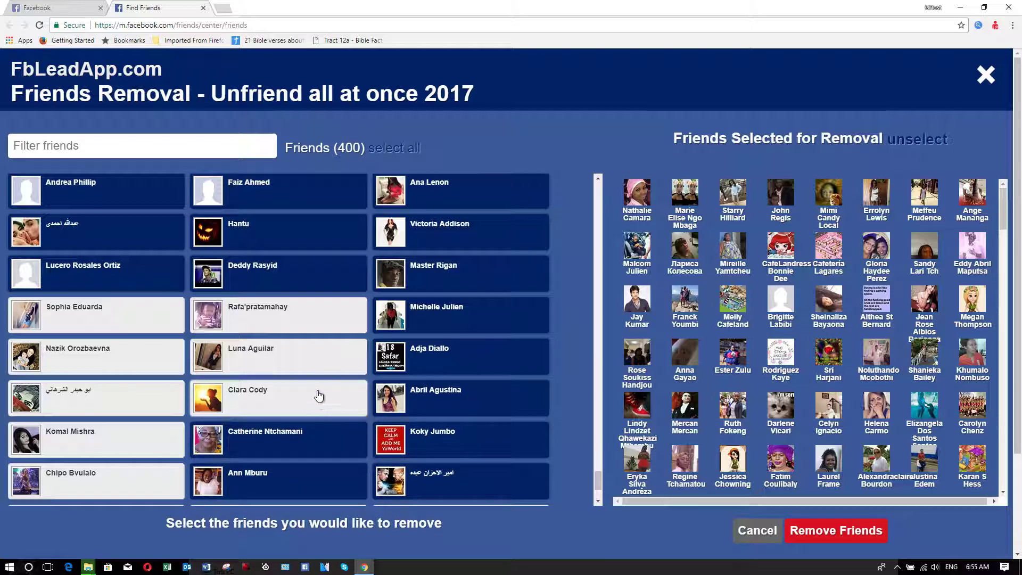
left_click(319, 397)
left_click(314, 356)
left_click(306, 322)
Select the five friends in the first column of the same five rows for removal
left_click(141, 317)
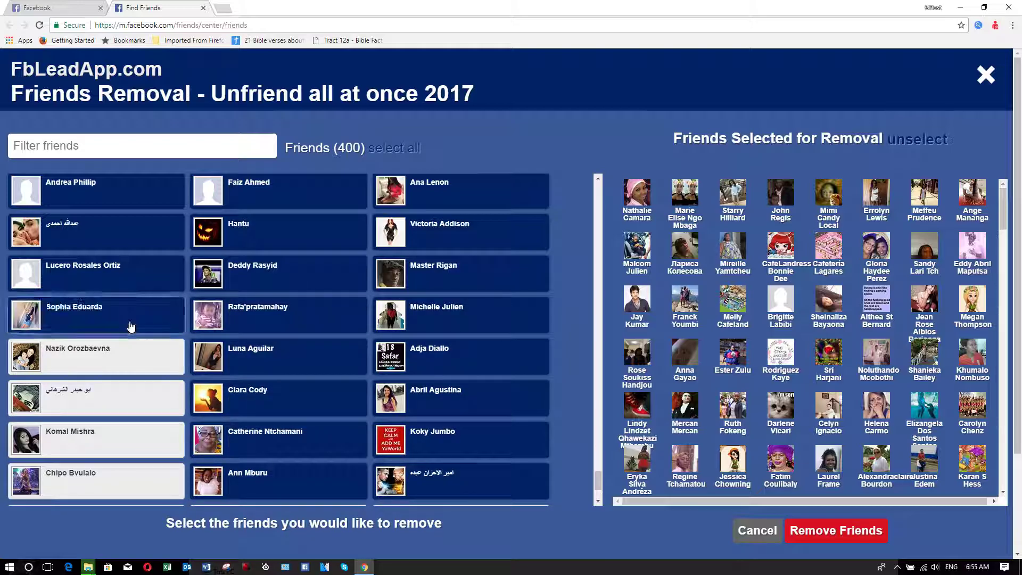
left_click(113, 354)
left_click(109, 399)
left_click(105, 437)
left_click(85, 480)
Select the last seven unselected friends at the end of the friends list for removal
scroll(243, 328, "down", 3)
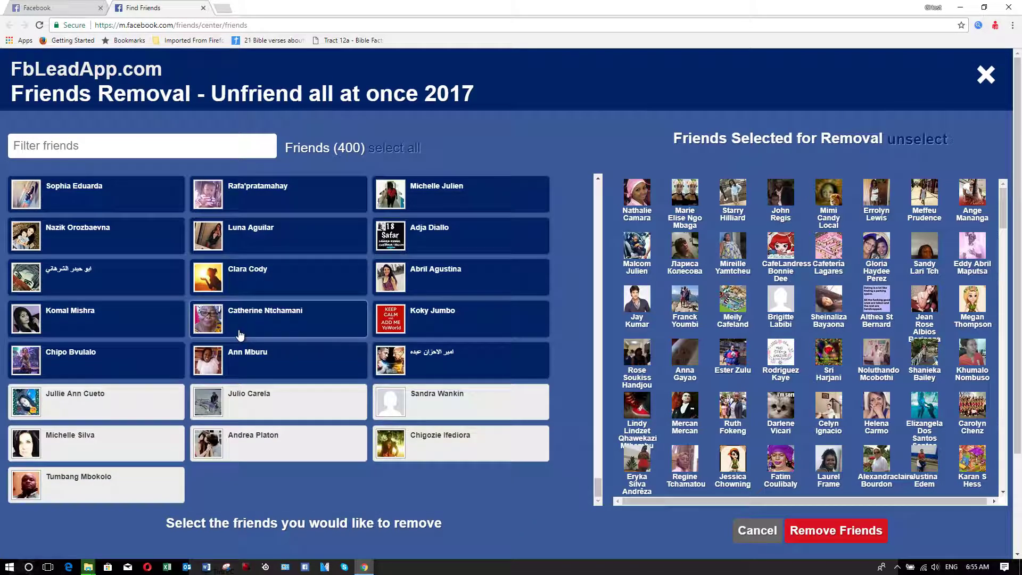
left_click(62, 485)
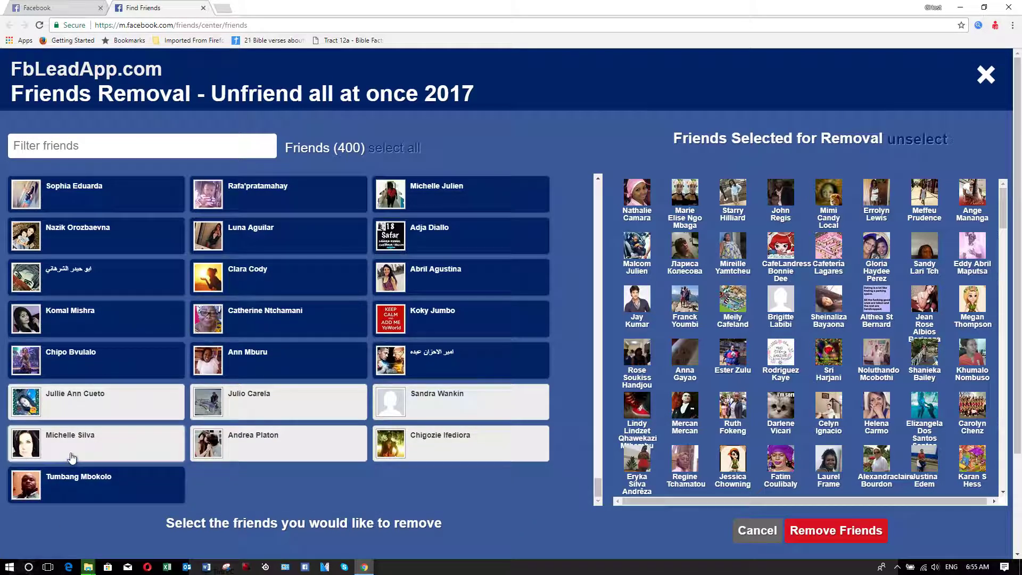
left_click(72, 450)
left_click(106, 413)
left_click(289, 450)
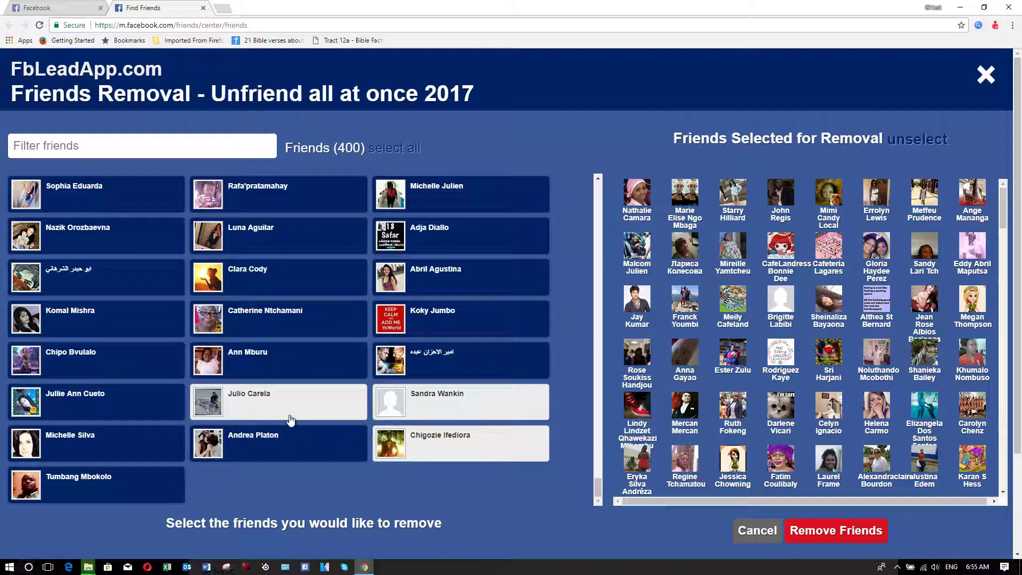
left_click(293, 413)
left_click(439, 404)
left_click(446, 439)
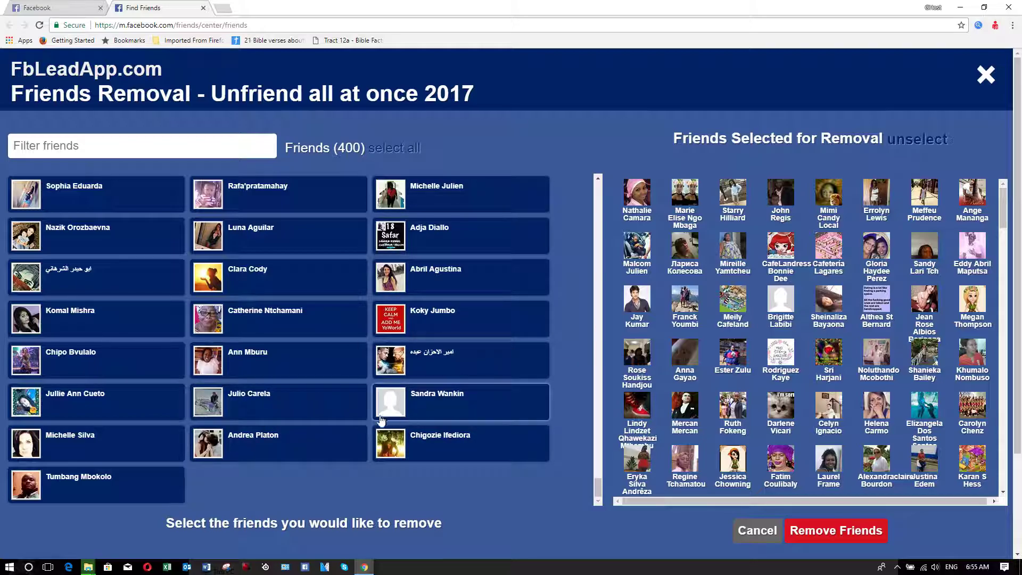
Remove all the selected friends, confirm the removal, and finish the Friends Removal tool
left_click_drag(598, 484, 666, 517)
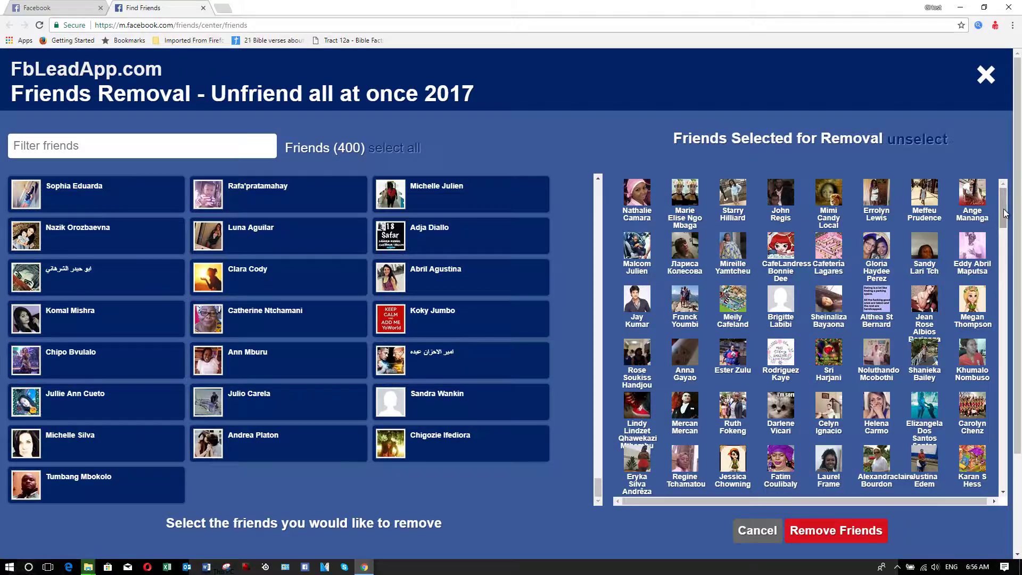
mouse_move(1003, 213)
left_mouse_down()
mouse_move(1007, 474)
mouse_move(1000, 205)
left_mouse_up()
left_click(824, 533)
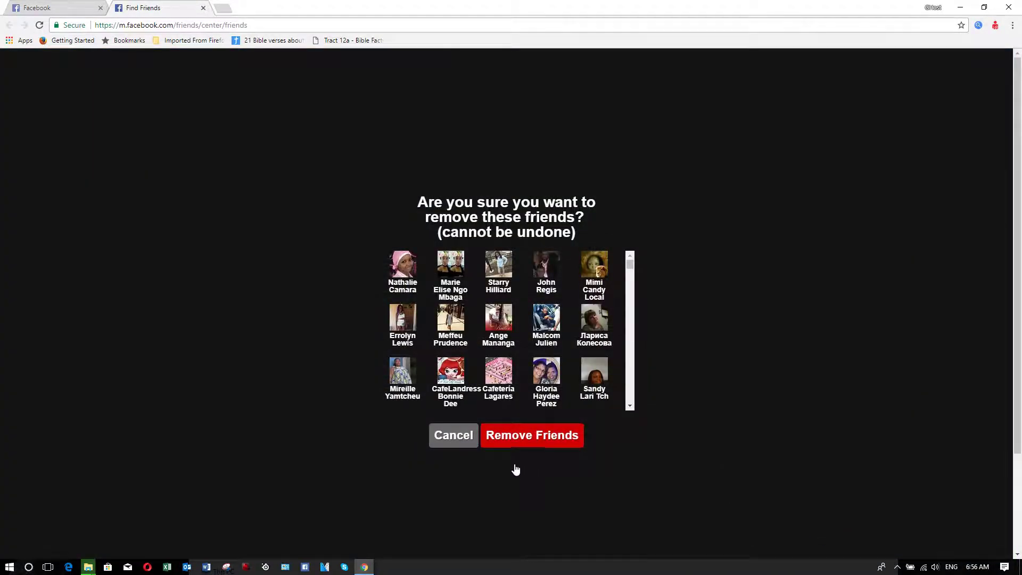
left_click(549, 442)
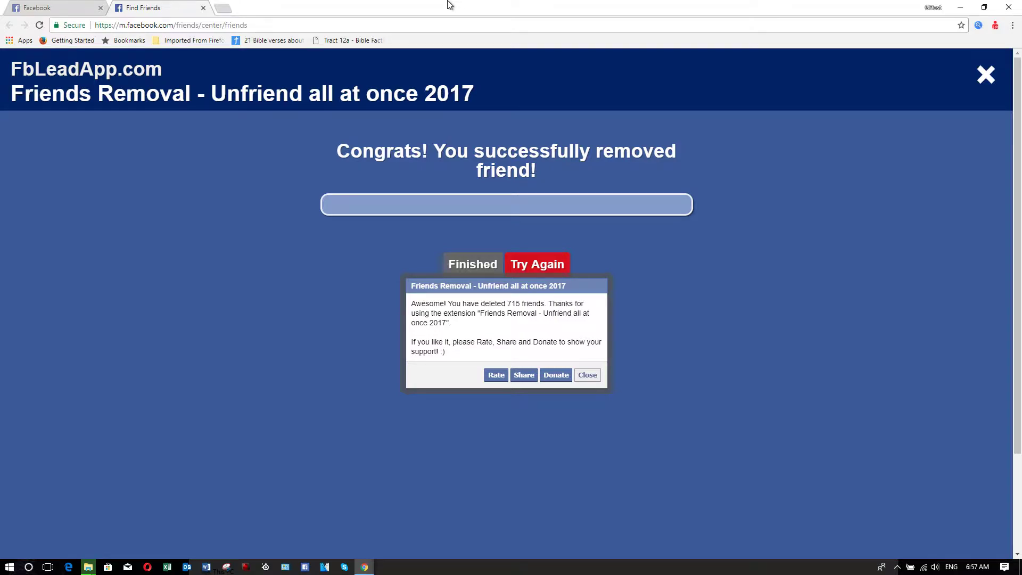
left_click(477, 269)
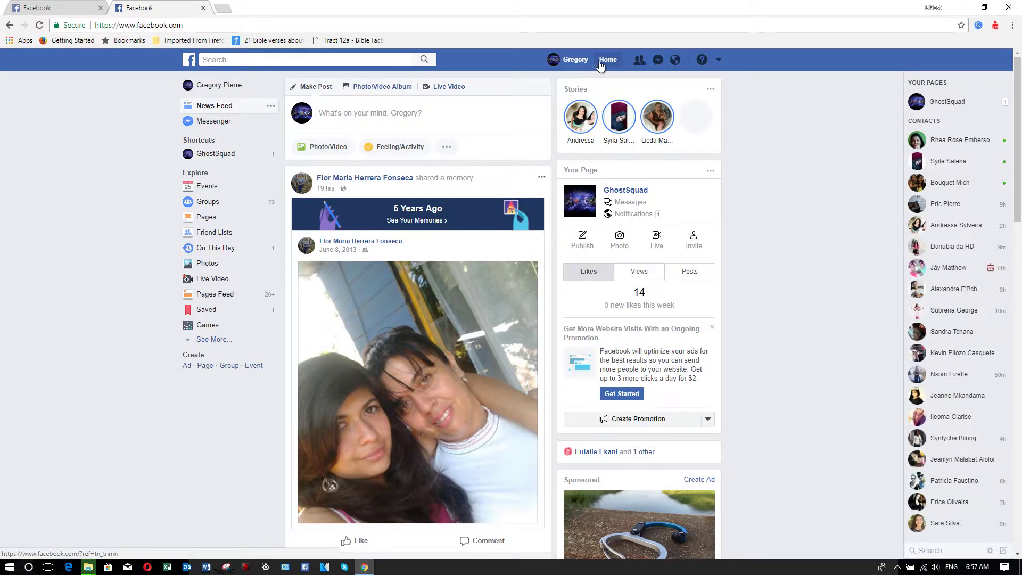
Open the account's own Facebook profile and look over its timeline and friends count
left_click(582, 63)
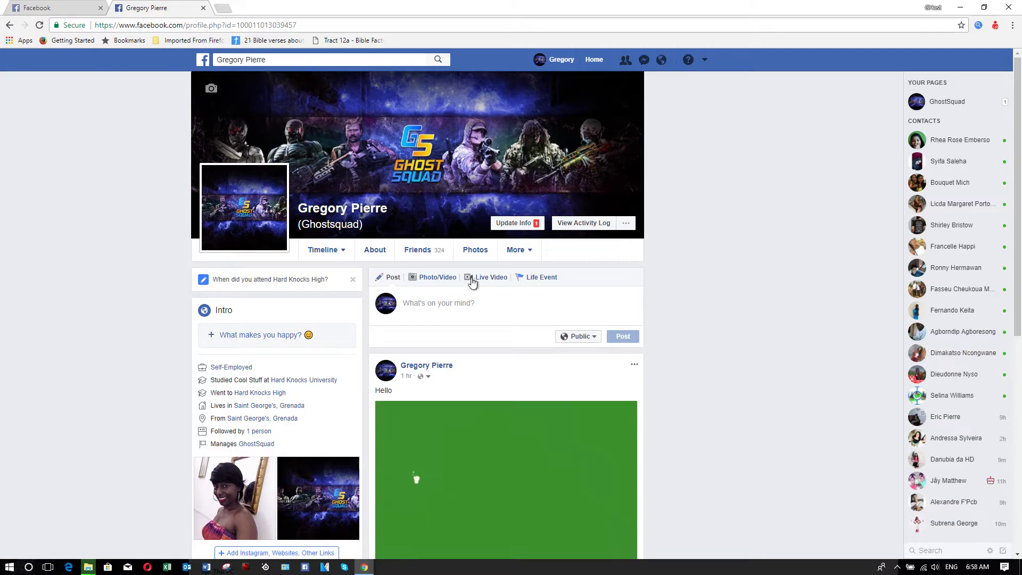
scroll(180, 369, "down", 3)
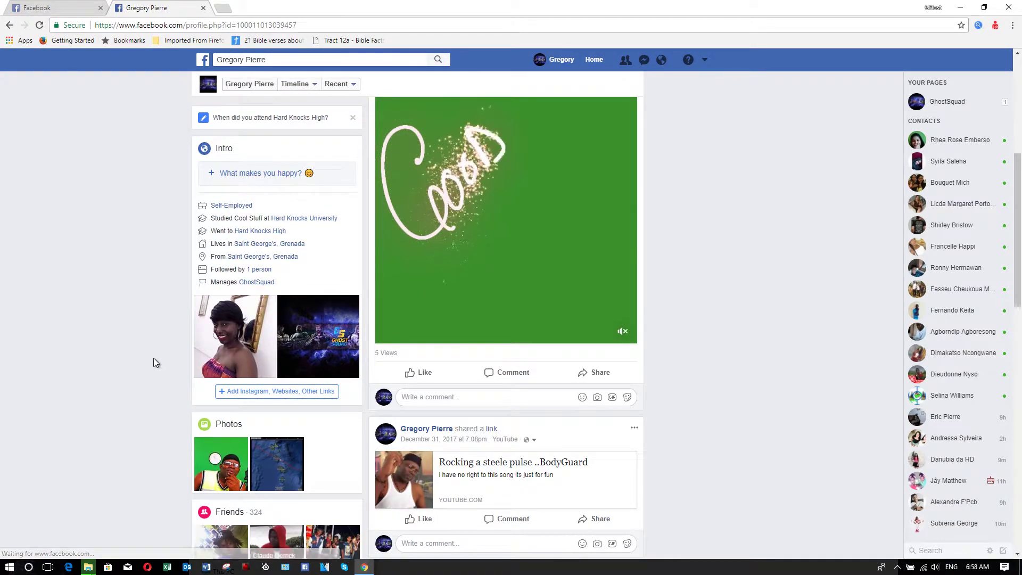
scroll(154, 363, "up", 2)
scroll(153, 358, "up", 1)
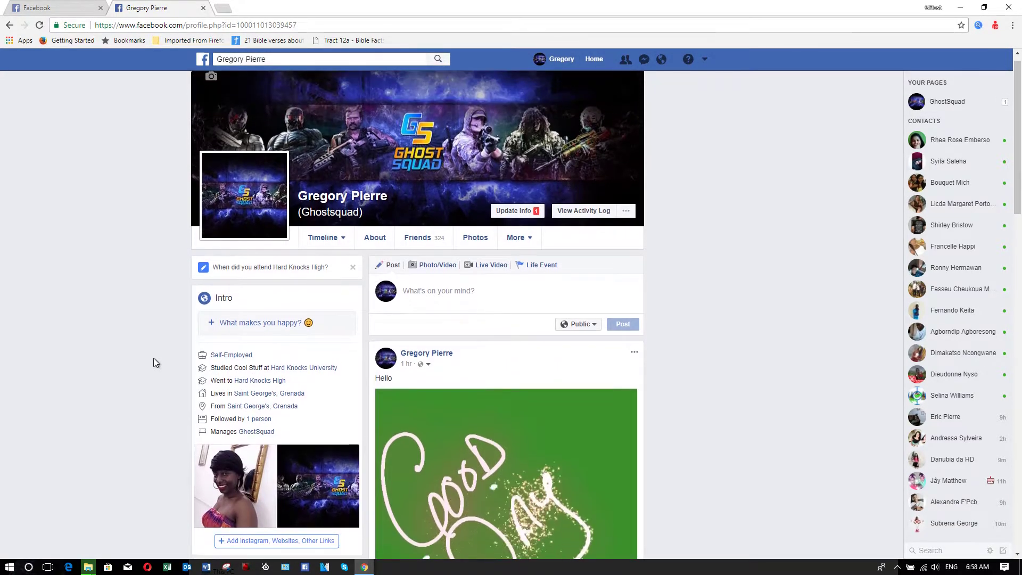